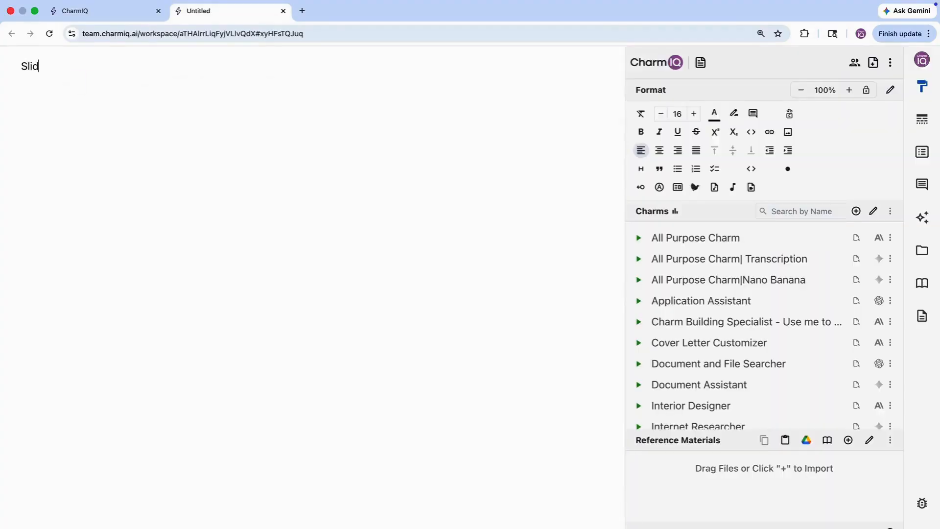
Title the blank workspace document "Slide Builder Demo", formatted as a heading, and start a new line beneath it
click(640, 168)
click(662, 222)
key(Return)
Open the "What Is CharmIQ?" page in the CharmIQ documentation and read through it
click(114, 14)
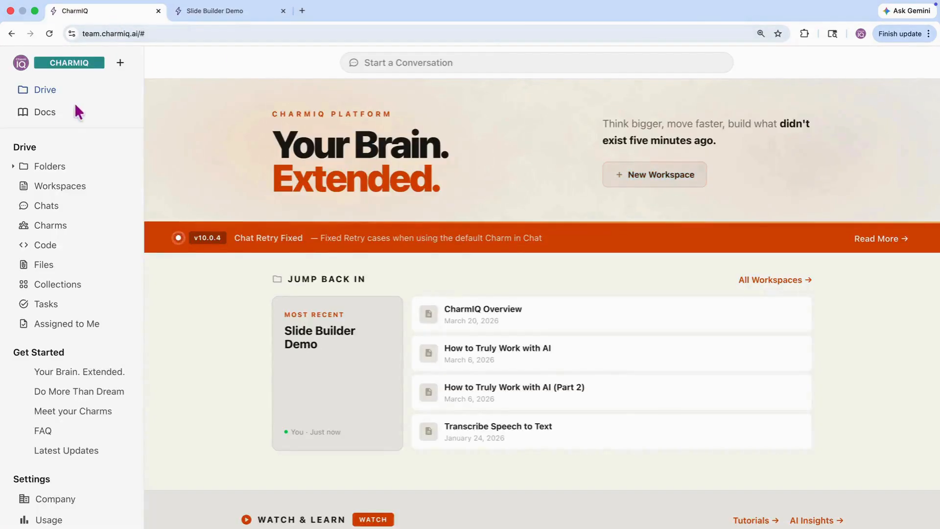
click(47, 117)
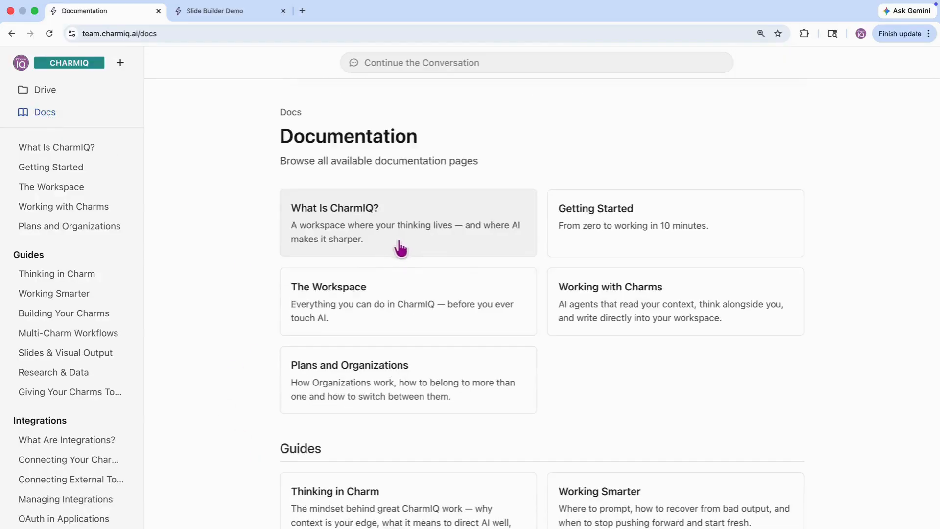
click(398, 247)
scroll(230, 352, down, 10)
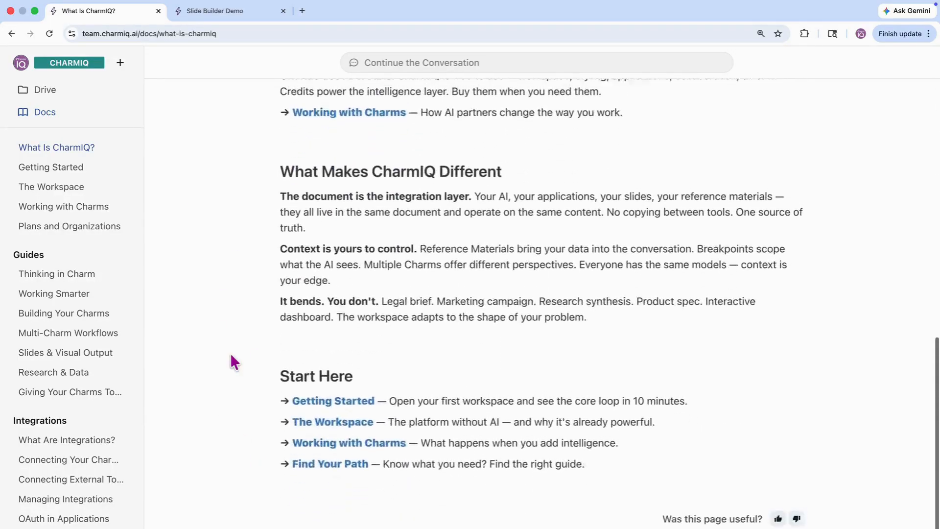
scroll(230, 353, up, 10)
scroll(241, 269, down, 1)
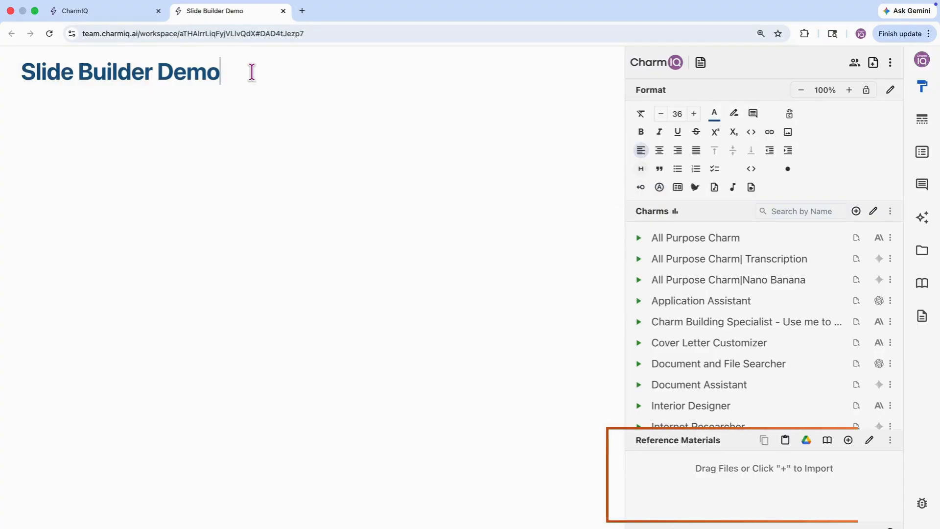
Return to the Slide Builder Demo workspace and check which document types can be added as reference materials, without adding any
click(240, 151)
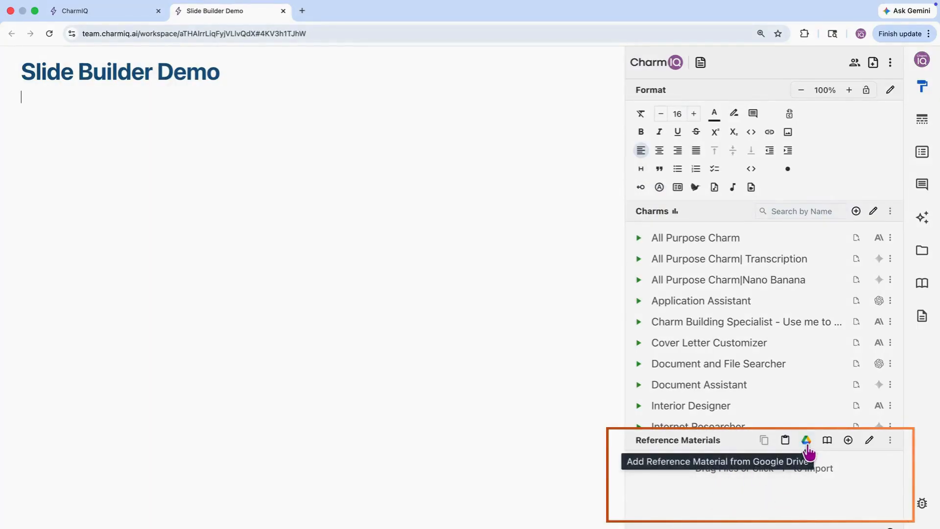
click(848, 440)
click(355, 144)
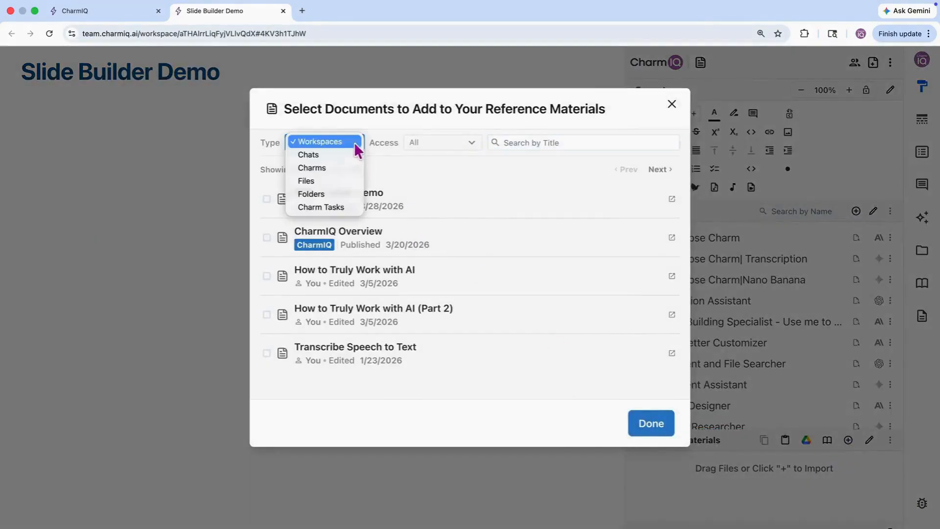
click(645, 428)
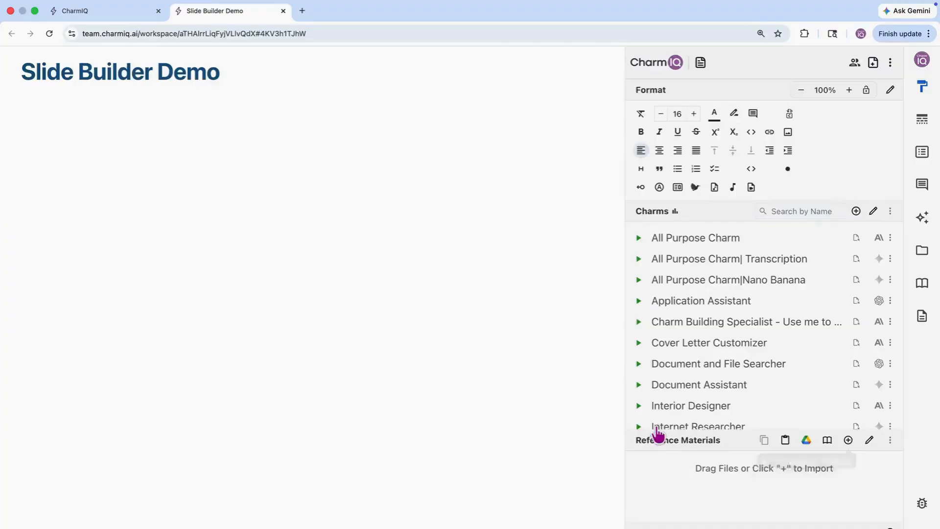
Add the "What Is CharmIQ?" documentation page to the workspace's reference materials
click(829, 443)
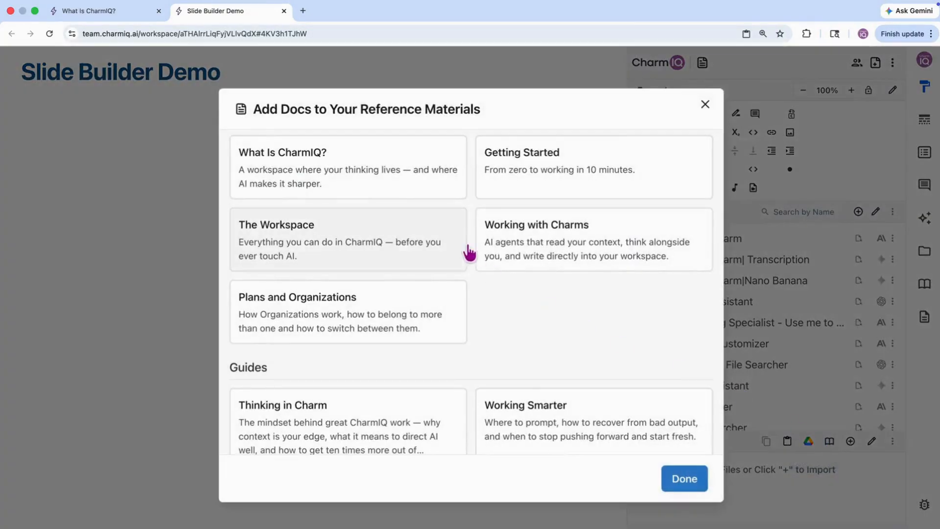
click(295, 172)
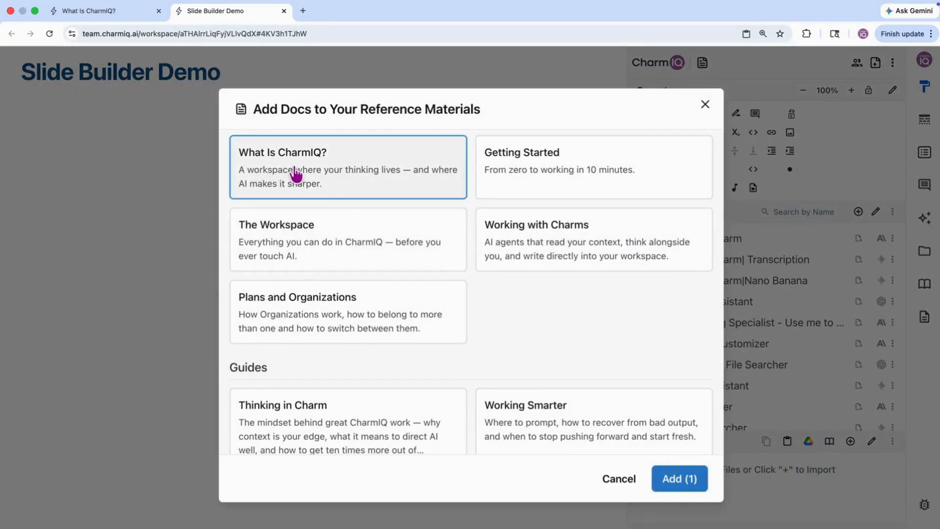
click(677, 482)
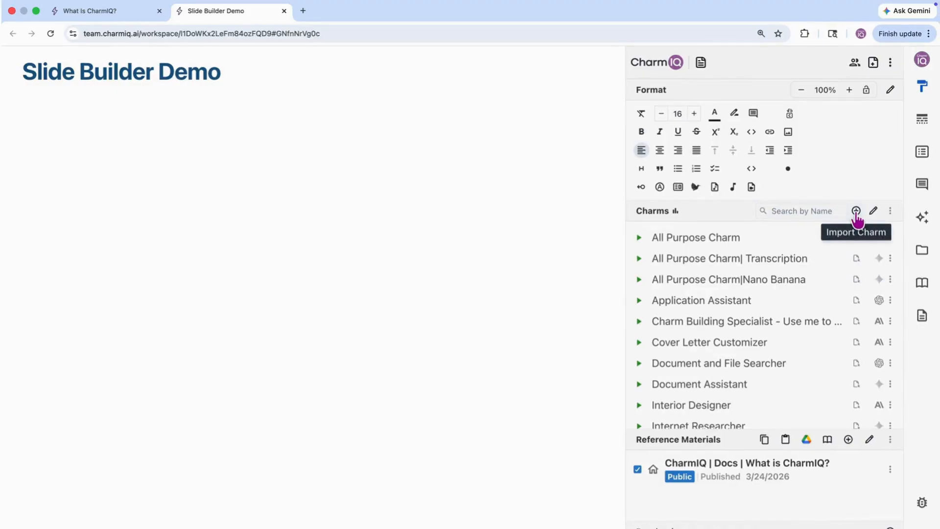
Import the Slide Builder (Gemini) and Slide Builder (Claude) charms and filter the workspace's charm list by "slide"
click(855, 211)
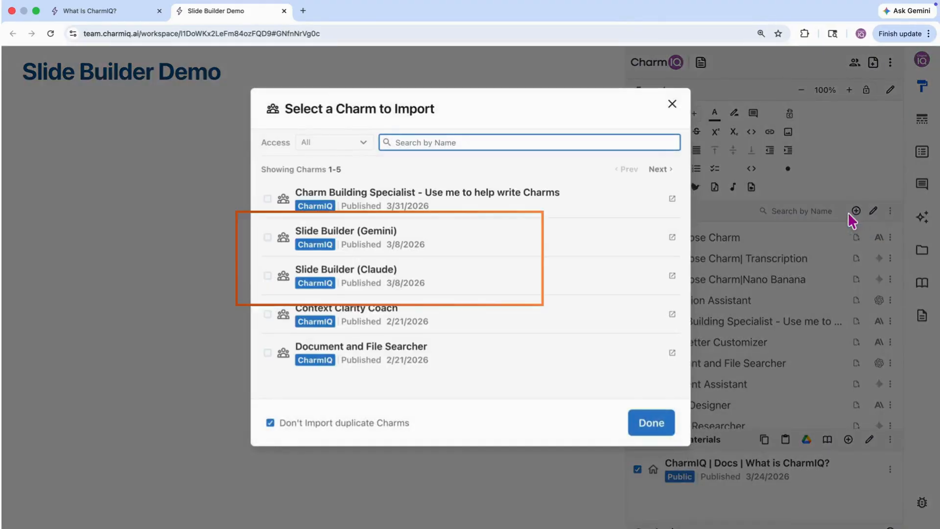
click(267, 236)
click(267, 276)
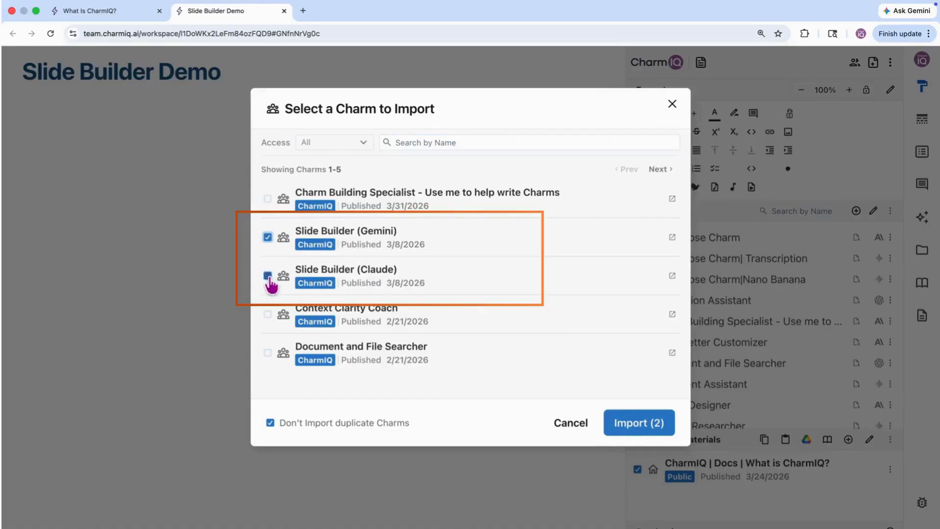
click(645, 431)
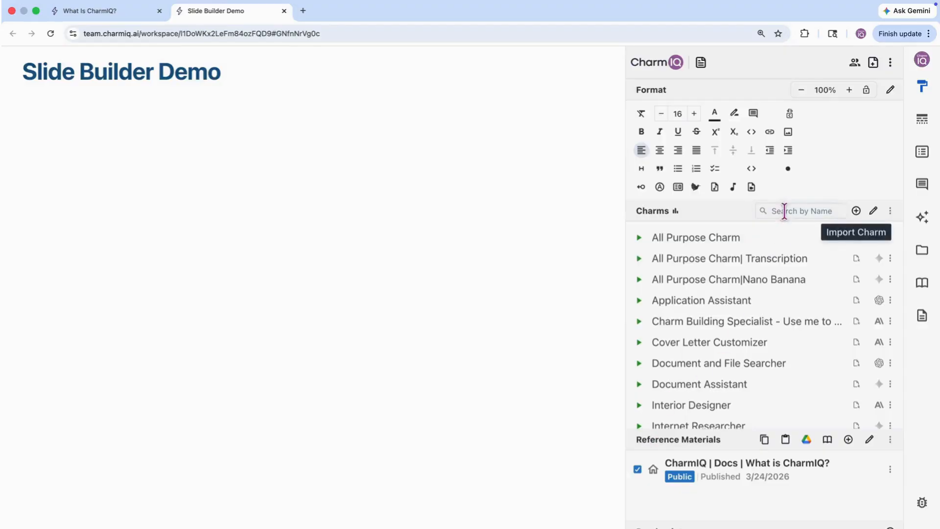
click(784, 212)
text(slide)
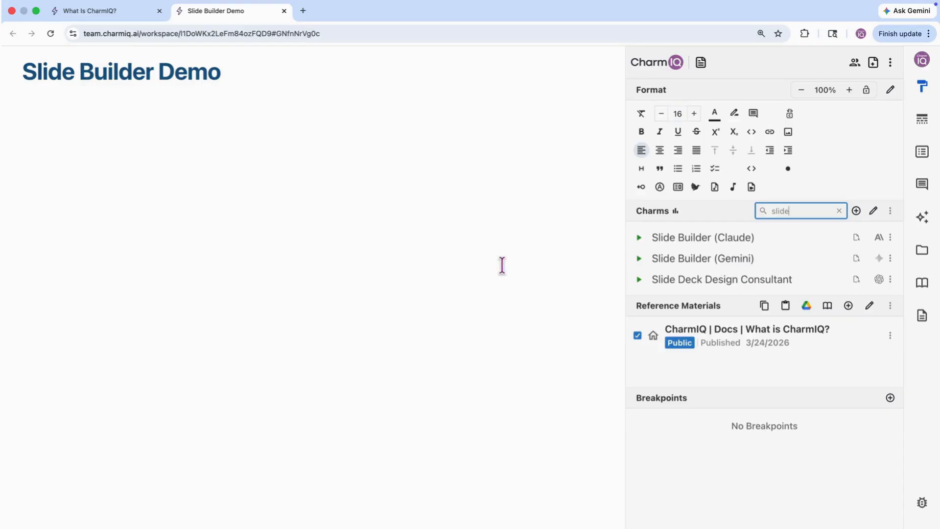
Enter the prompt "Create slides from the reference material. Keep them minimalist and elegant. Add animations if it makes sense." and run Slide Builder (Gemini)
text(Create)
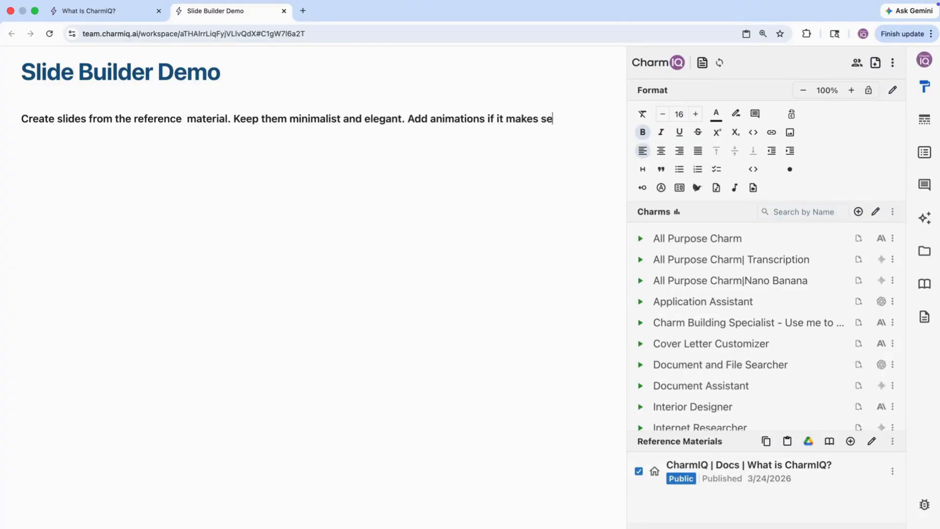
text(slide)
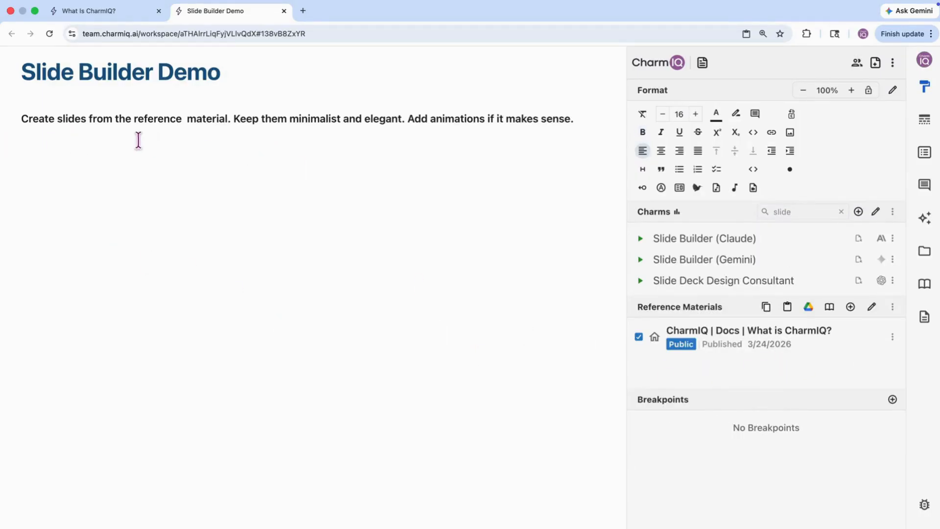
click(640, 259)
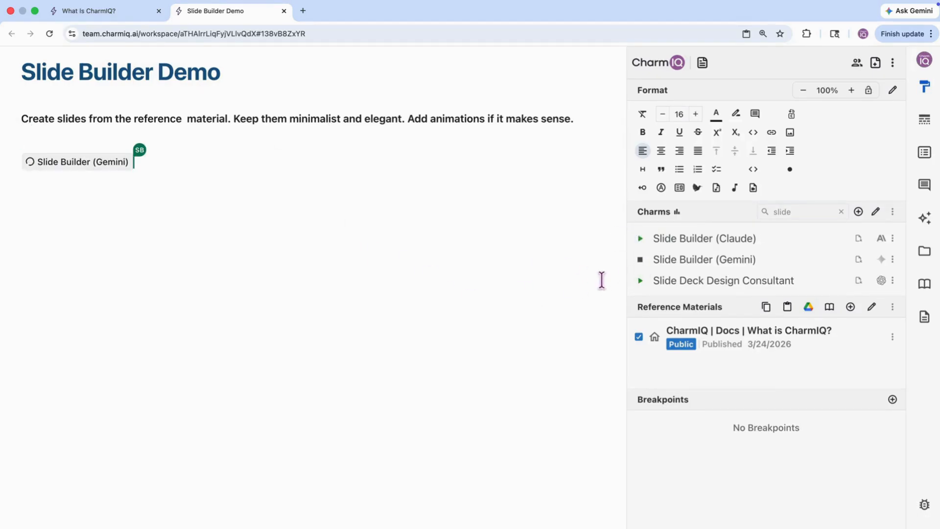
click(640, 259)
click(639, 259)
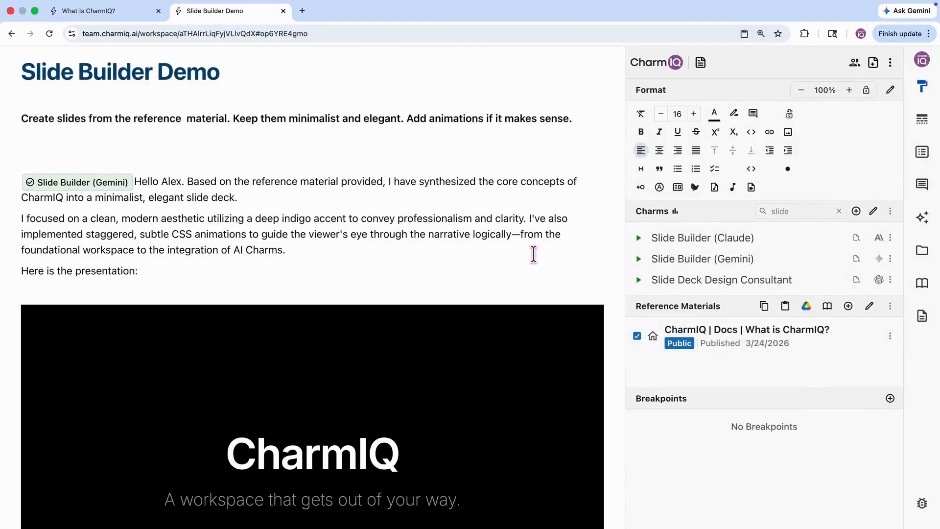
Review the whole slide deck generated by Slide Builder (Gemini), from the title slide to the closing note
scroll(533, 254, down, 6)
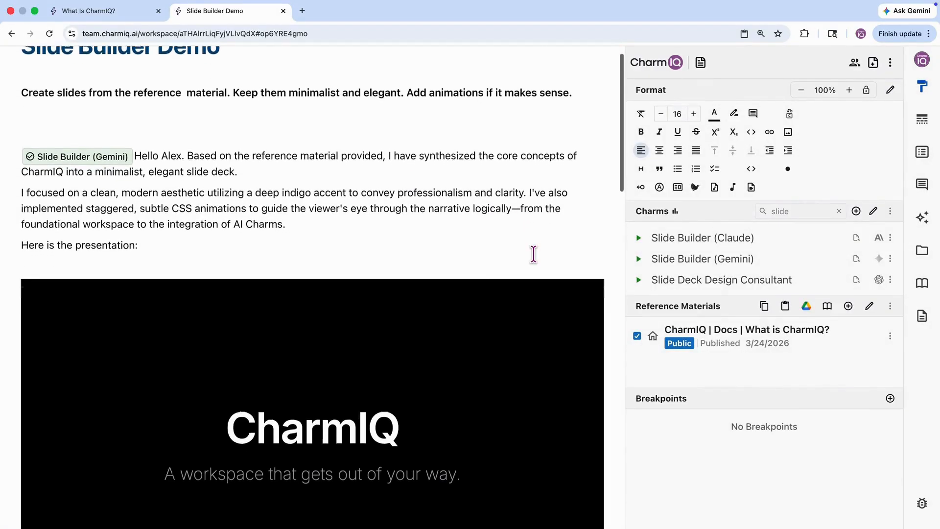
scroll(519, 297, down, 10)
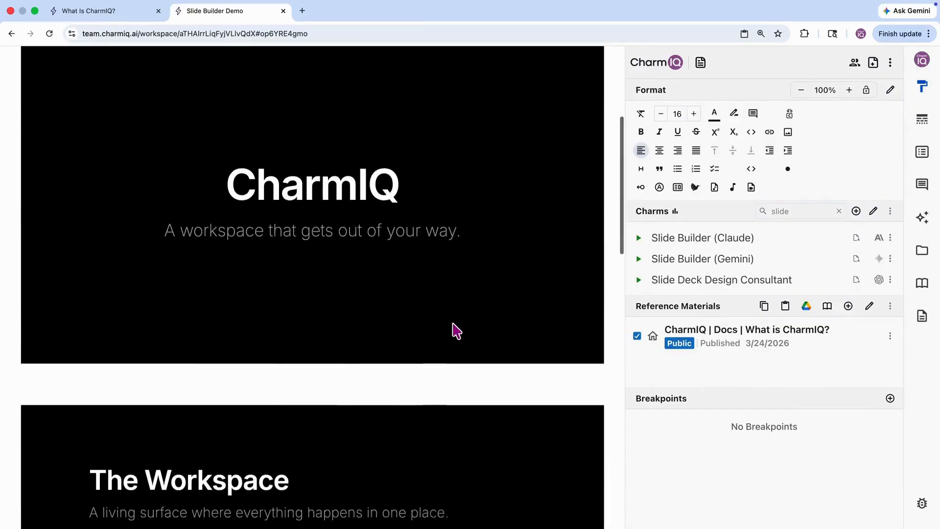
scroll(458, 378, down, 8)
scroll(544, 411, down, 3)
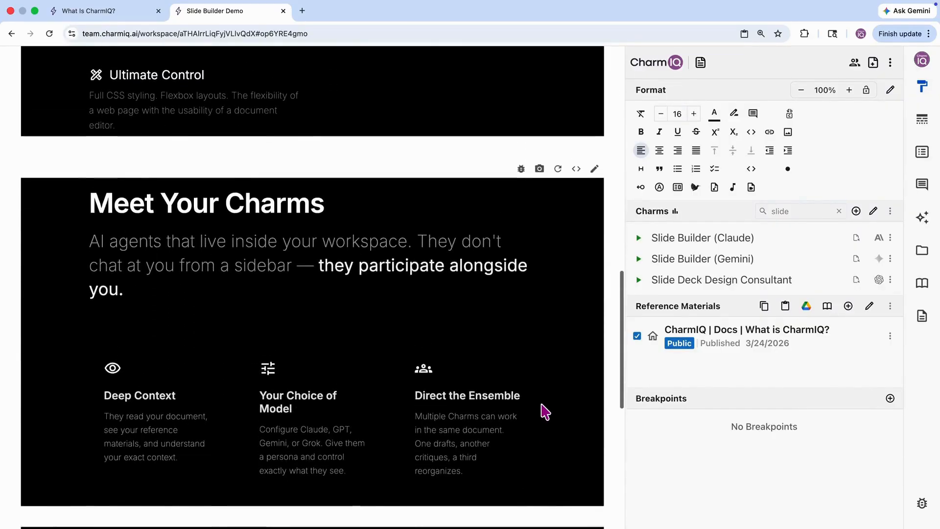
scroll(545, 411, down, 13)
scroll(545, 411, down, 8)
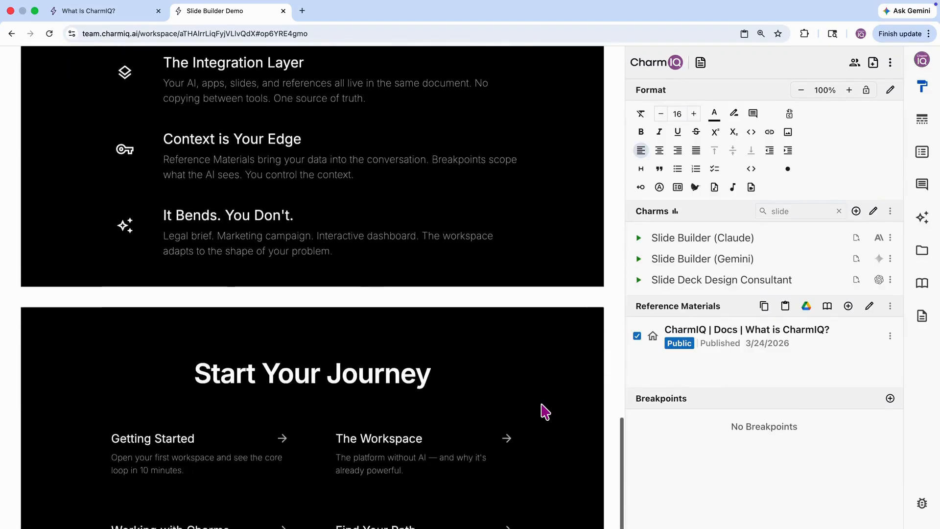
scroll(573, 475, up, 20)
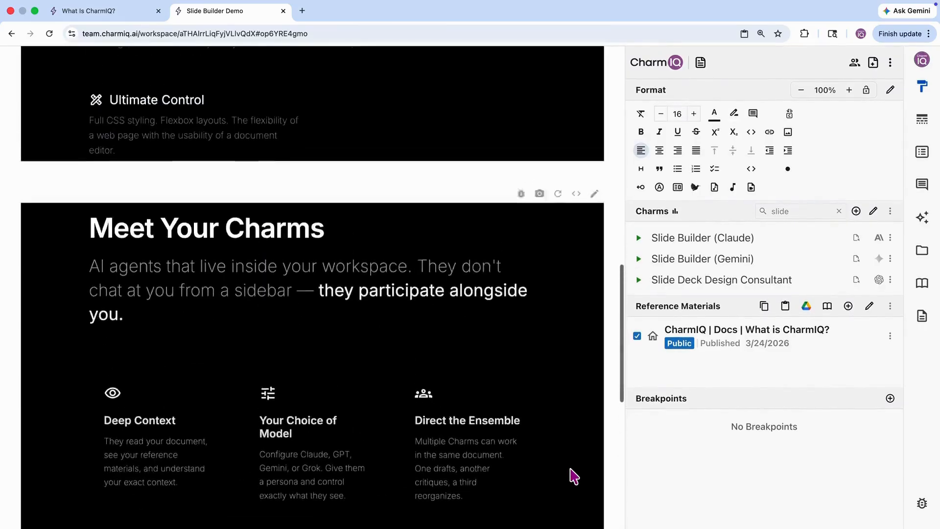
scroll(543, 411, down, 20)
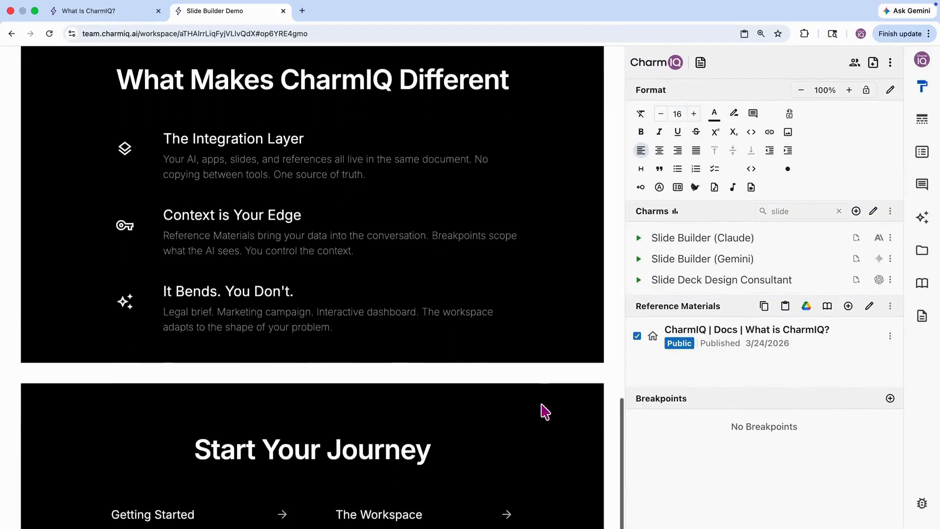
scroll(573, 475, up, 20)
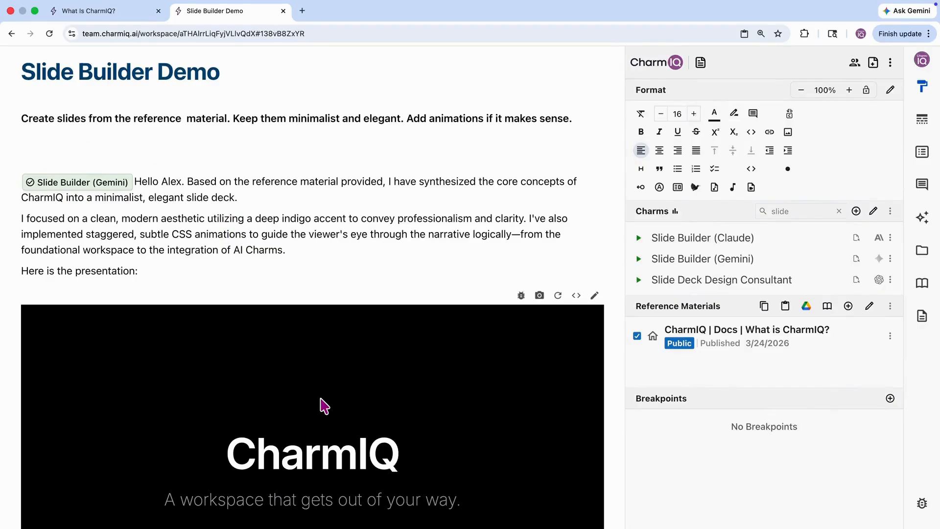
scroll(324, 406, down, 20)
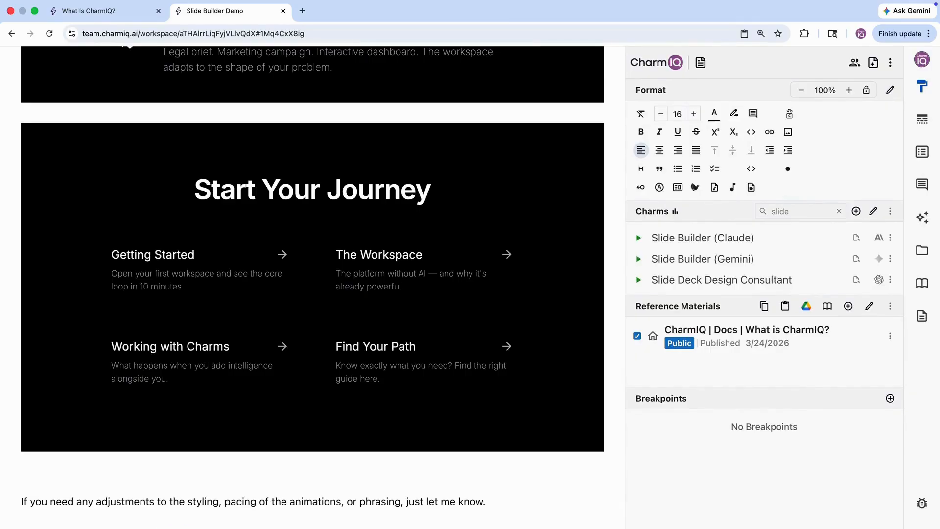
Insert several blank lines between the prompt and the Gemini response, and run Slide Builder (Claude) directly below the prompt
scroll(190, 319, up, 20)
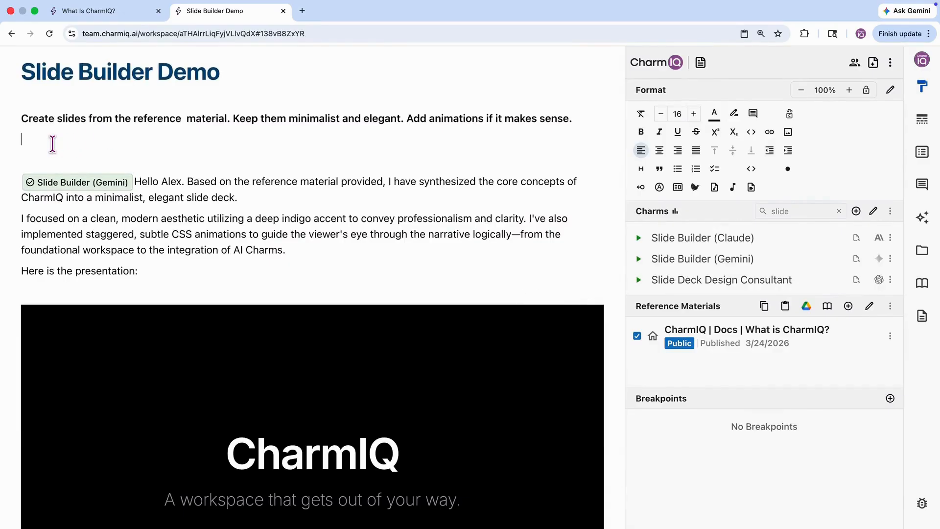
key(Return)
key(Return)
key(Return)
key(Return)
key(Return)
key(Return)
click(27, 138)
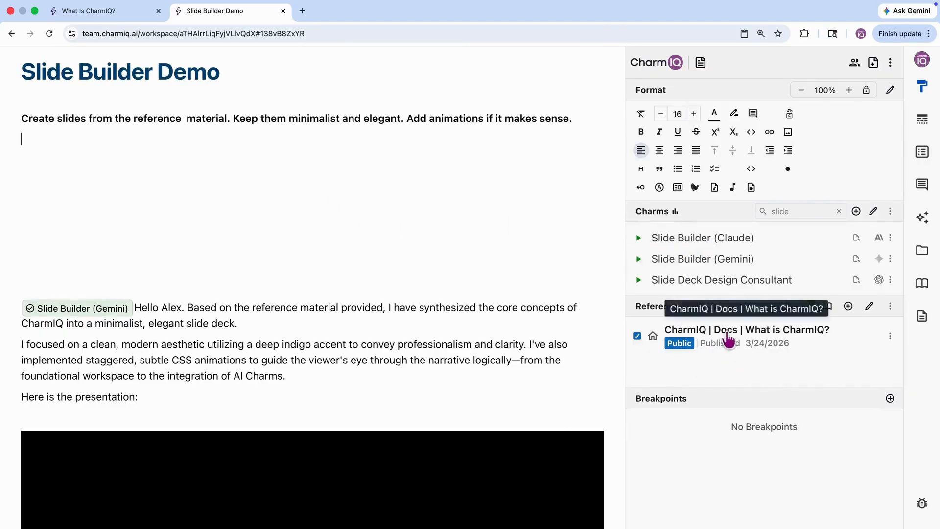
mouse_move(762, 345)
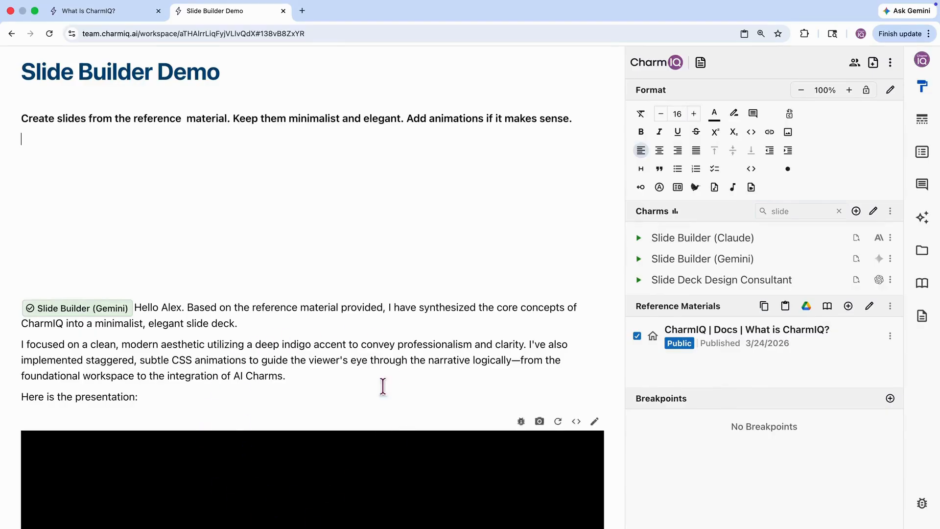
click(639, 239)
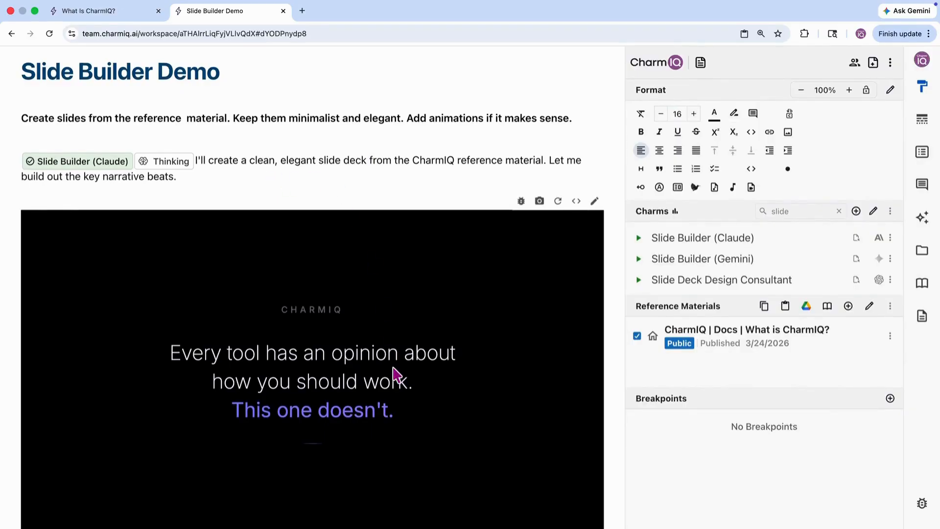
Review the slide deck generated by Slide Builder (Claude) and reload its opening slide to replay the animation
scroll(541, 447, down, 6)
scroll(543, 448, down, 15)
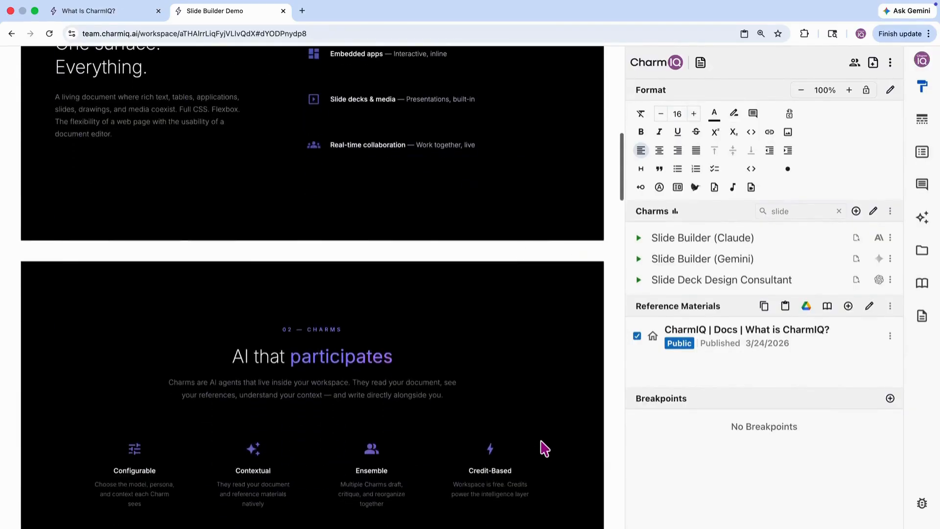
scroll(543, 448, down, 7)
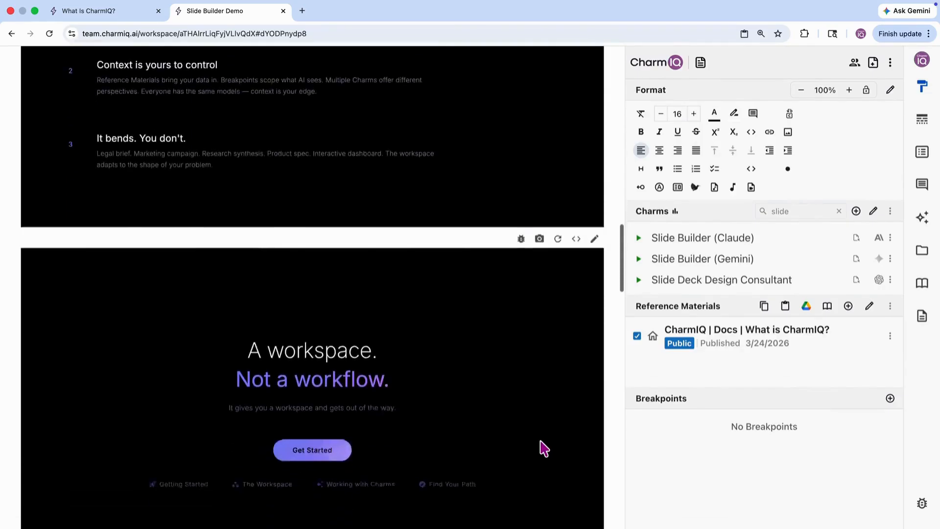
scroll(543, 448, up, 10)
scroll(544, 448, up, 15)
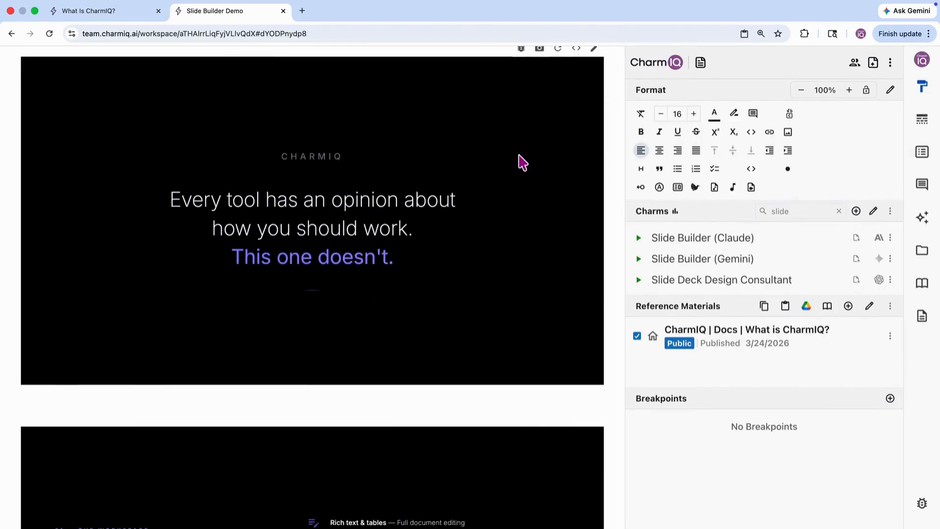
scroll(519, 163, up, 3)
click(558, 130)
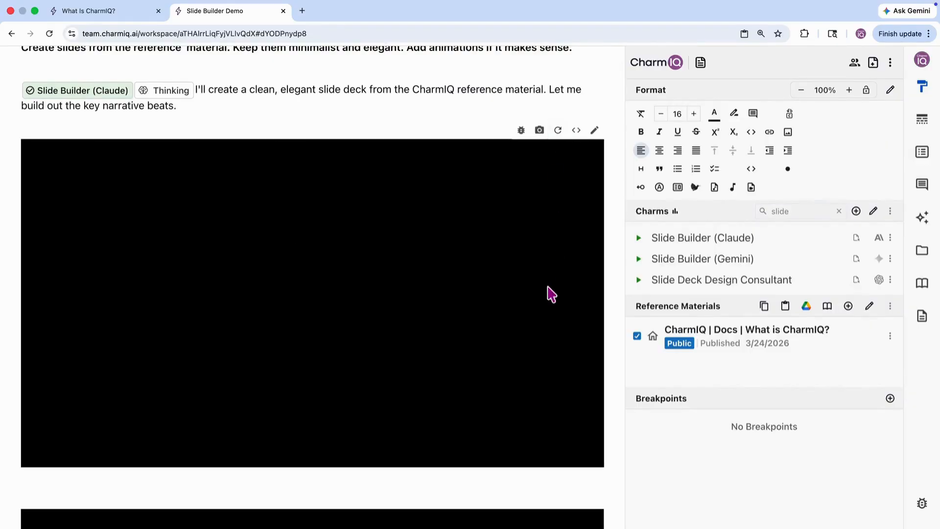
scroll(567, 318, down, 3)
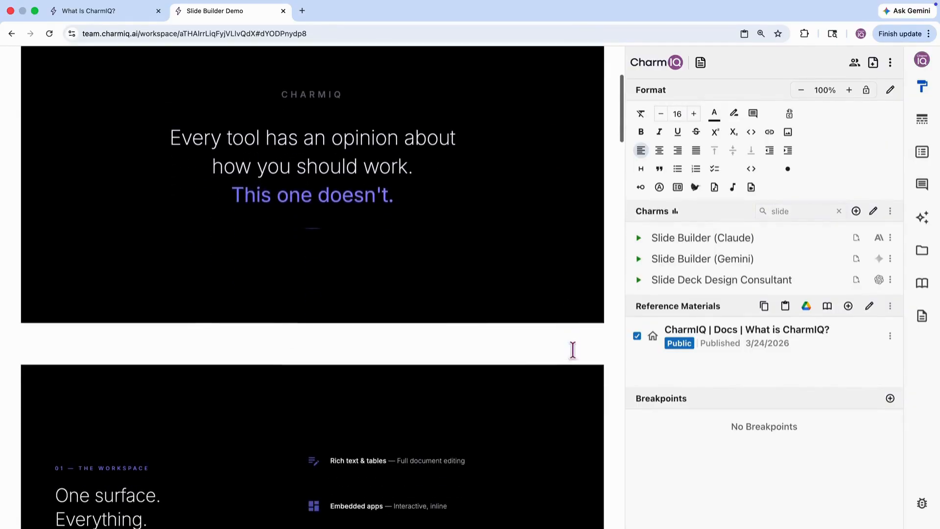
Replay the animations of the Charms slide, the What Makes CharmIQ Different slide and the closing slide in the Claude deck
scroll(551, 497, down, 3)
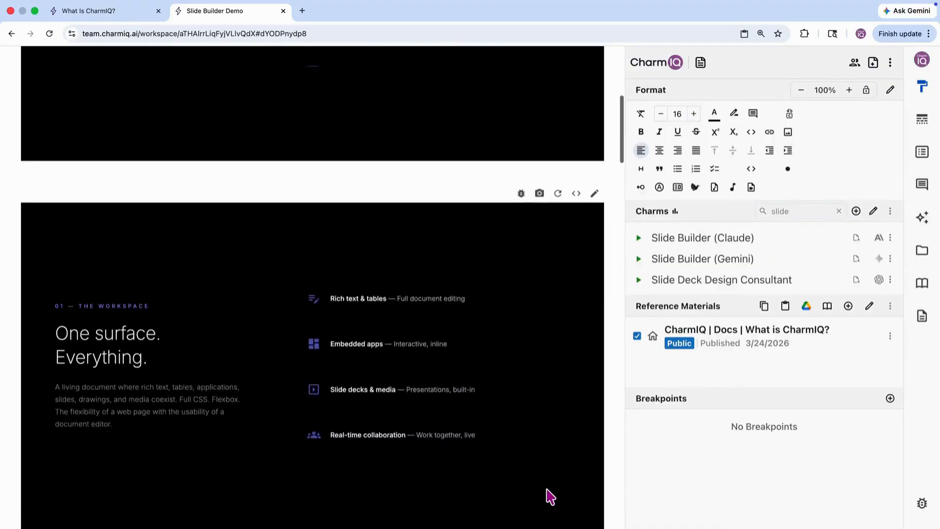
scroll(551, 497, down, 7)
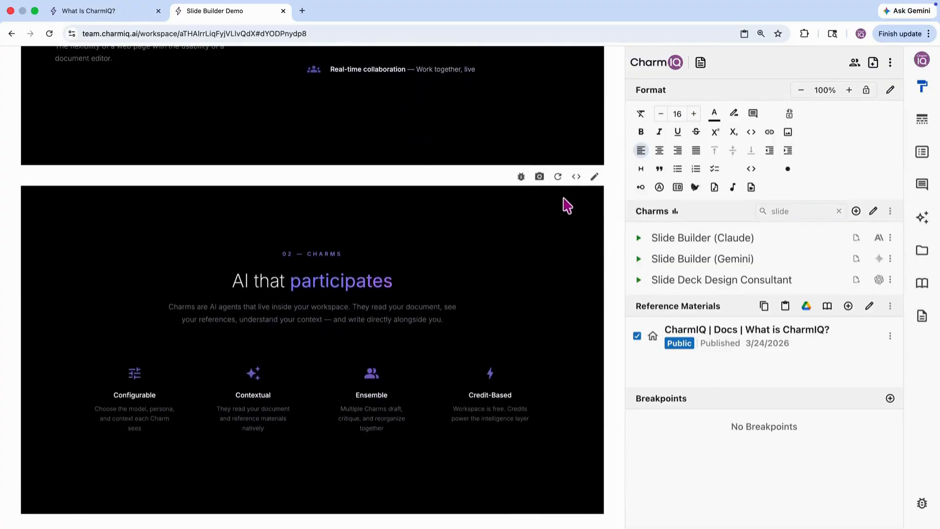
click(557, 176)
scroll(580, 412, down, 3)
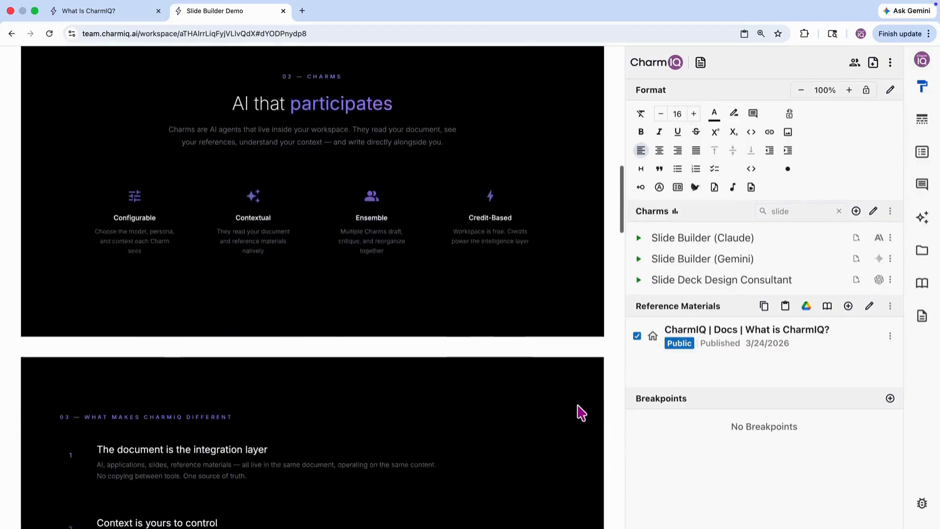
scroll(581, 412, down, 3)
click(557, 198)
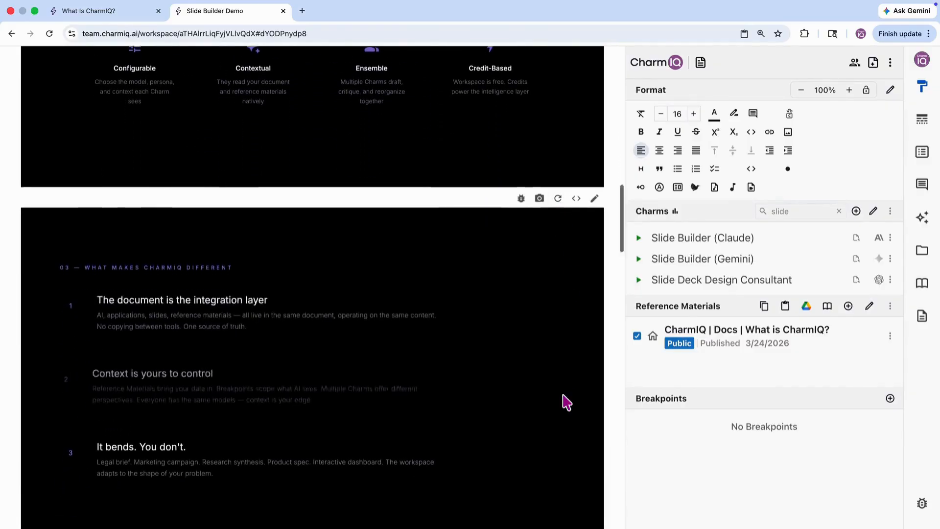
scroll(566, 401, down, 6)
click(557, 228)
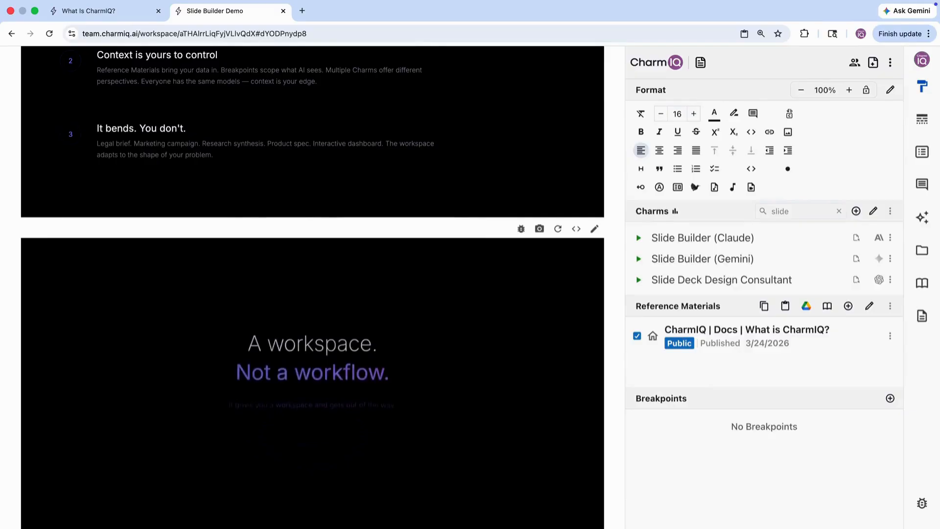
scroll(568, 471, down, 1)
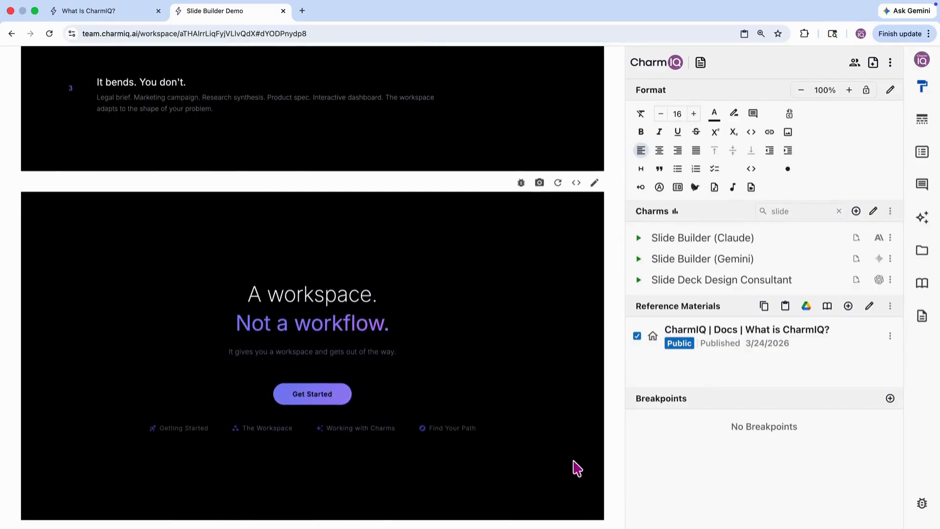
Collapse the side panel and review both the Claude and Gemini slide decks at full page width
click(922, 87)
scroll(453, 384, down, 3)
scroll(458, 385, down, 15)
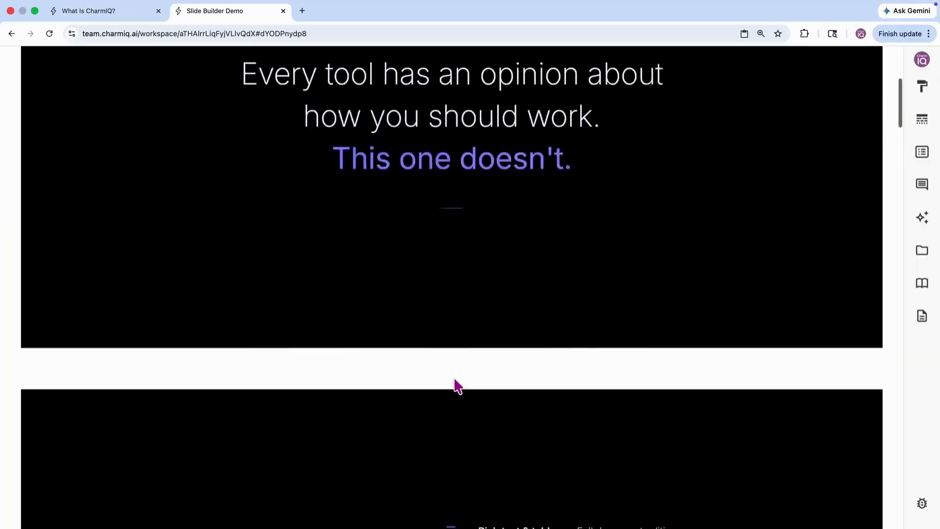
scroll(460, 392, down, 10)
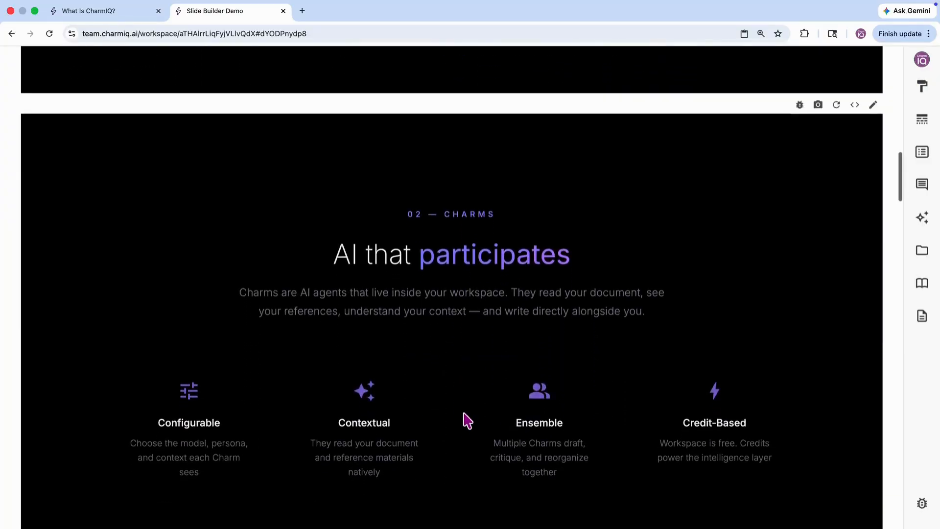
scroll(469, 424, down, 13)
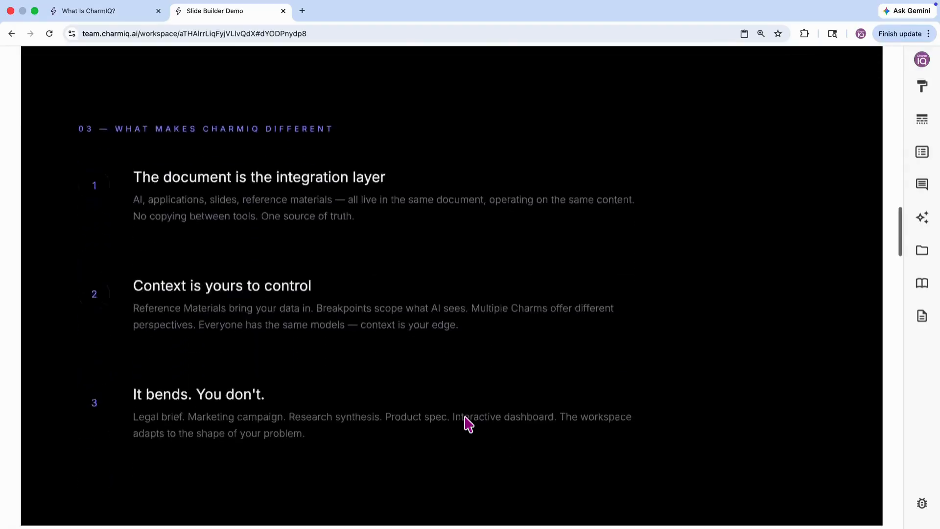
scroll(468, 424, down, 18)
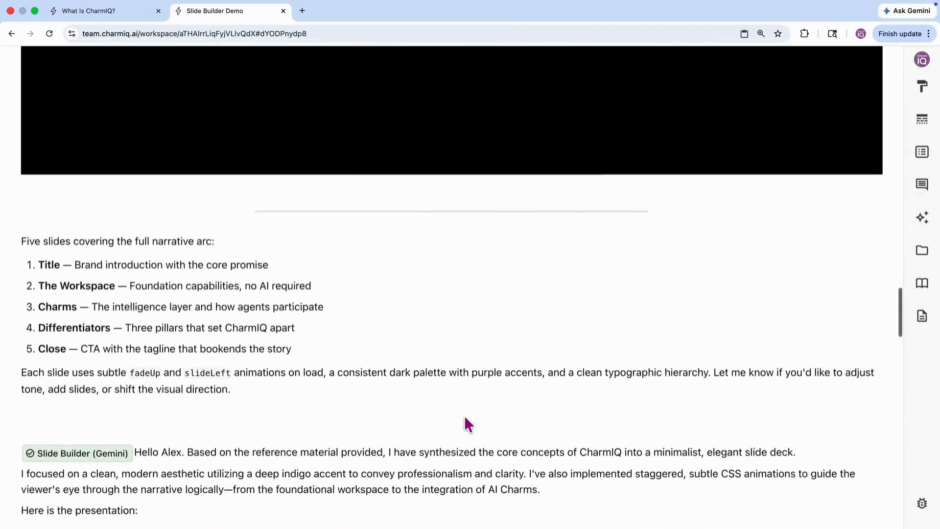
scroll(487, 440, down, 8)
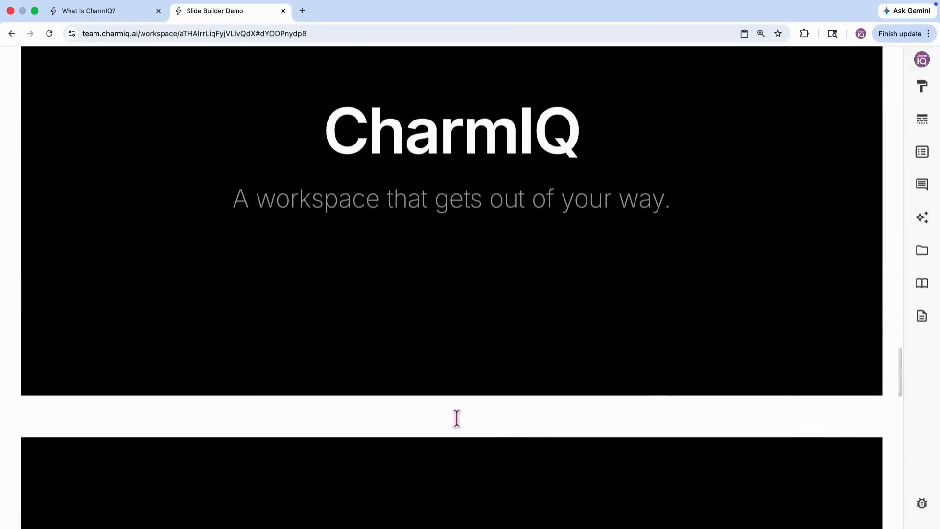
scroll(564, 459, down, 10)
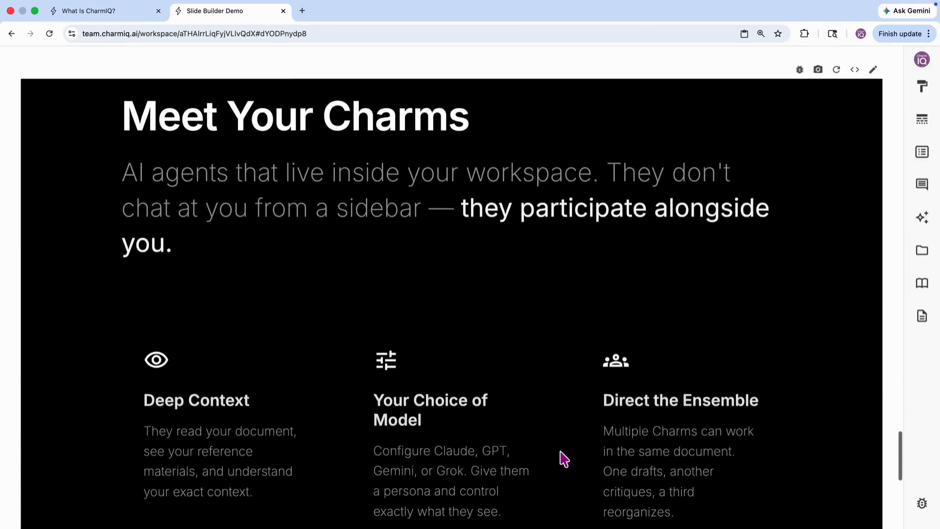
scroll(564, 459, down, 6)
scroll(564, 459, down, 4)
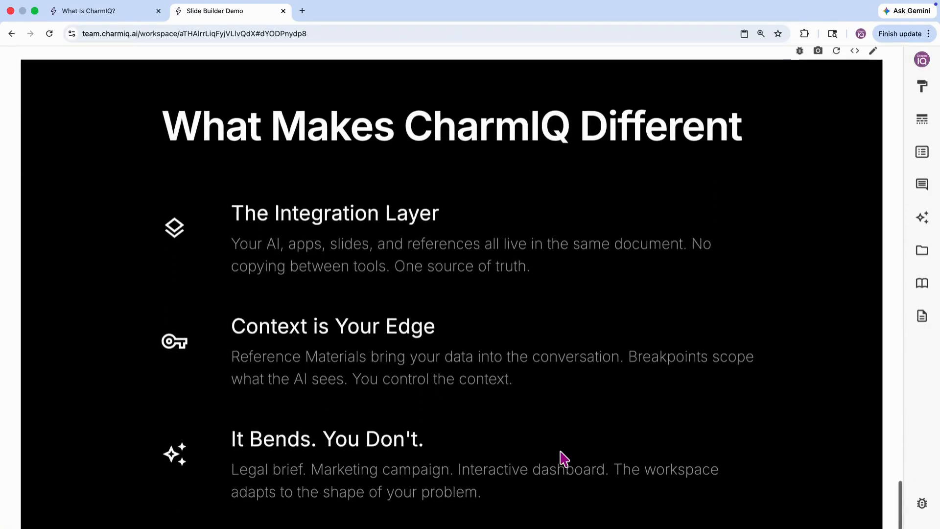
scroll(489, 445, down, 12)
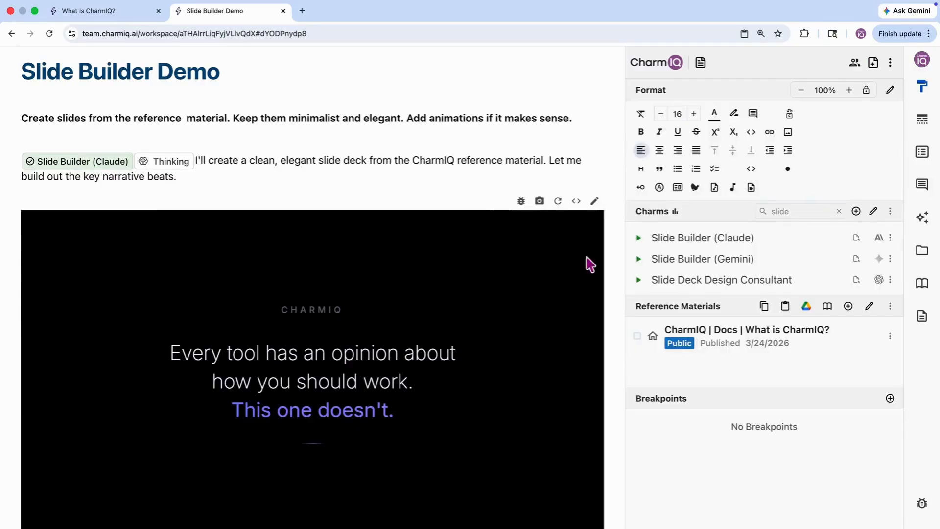
Display the document outline as Slides and look through the thumbnails of both decks
click(923, 159)
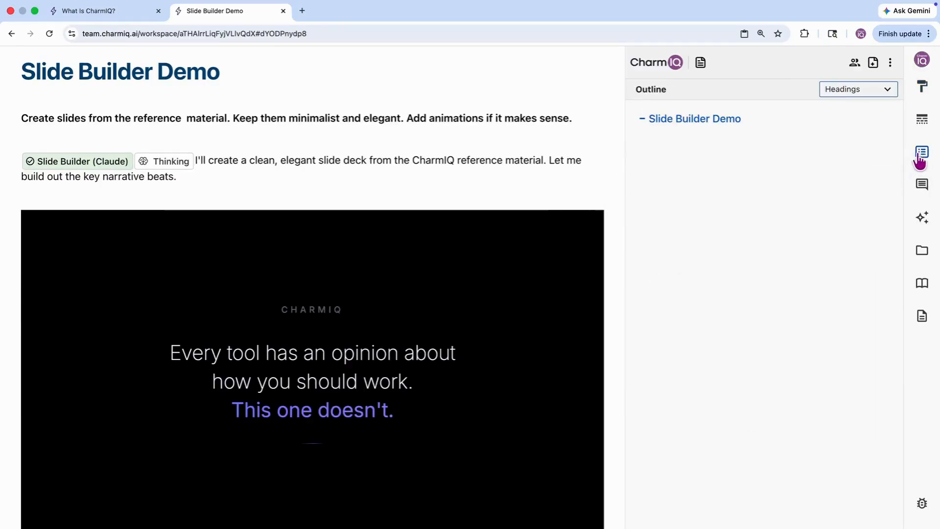
click(888, 93)
click(857, 118)
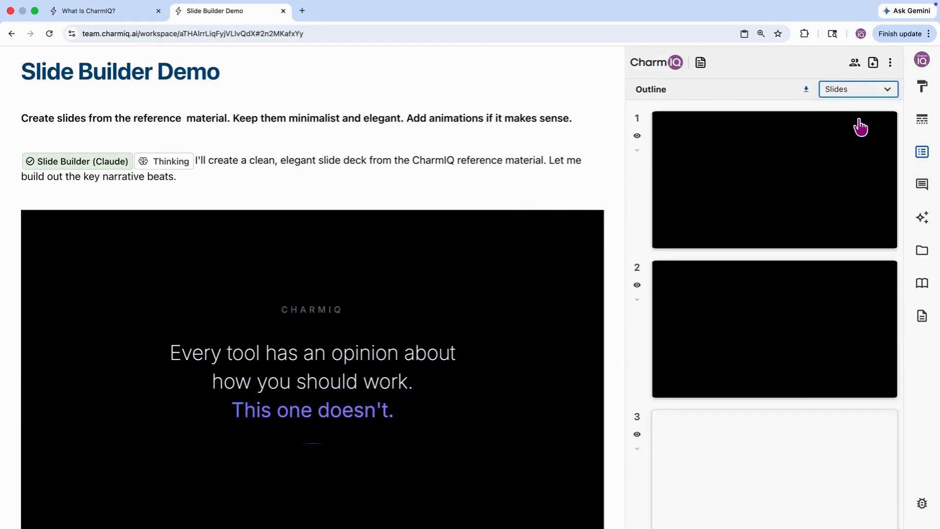
scroll(838, 320, down, 15)
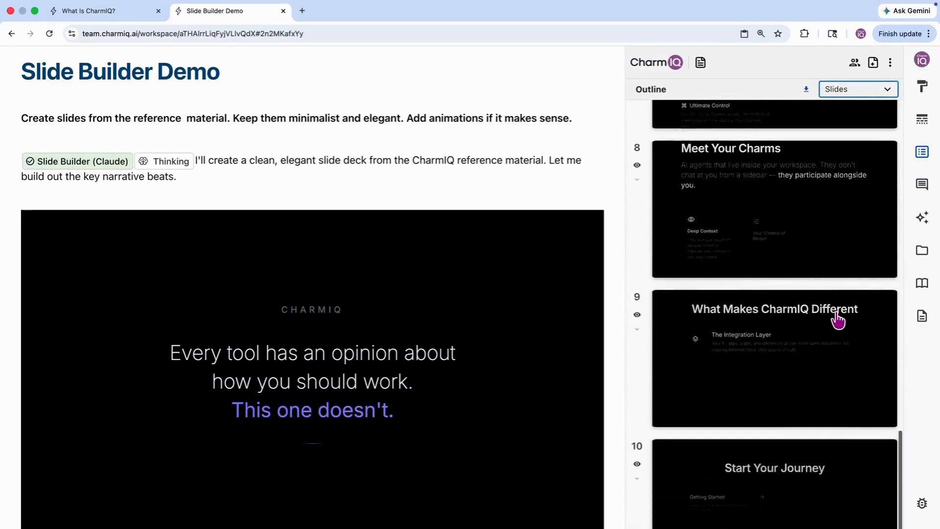
scroll(838, 320, up, 5)
scroll(838, 320, up, 15)
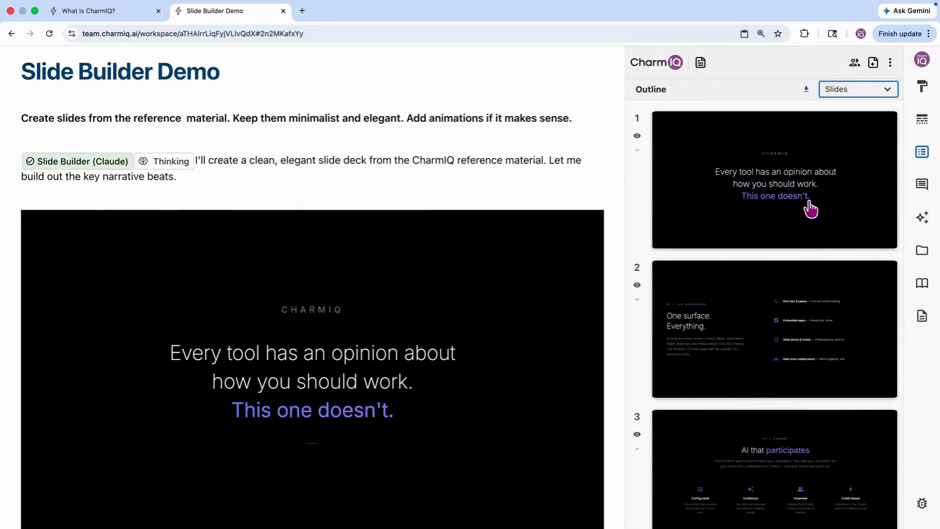
Jump to slide 1 and slide 6 through the outline thumbnails, and hide slide 6
click(810, 209)
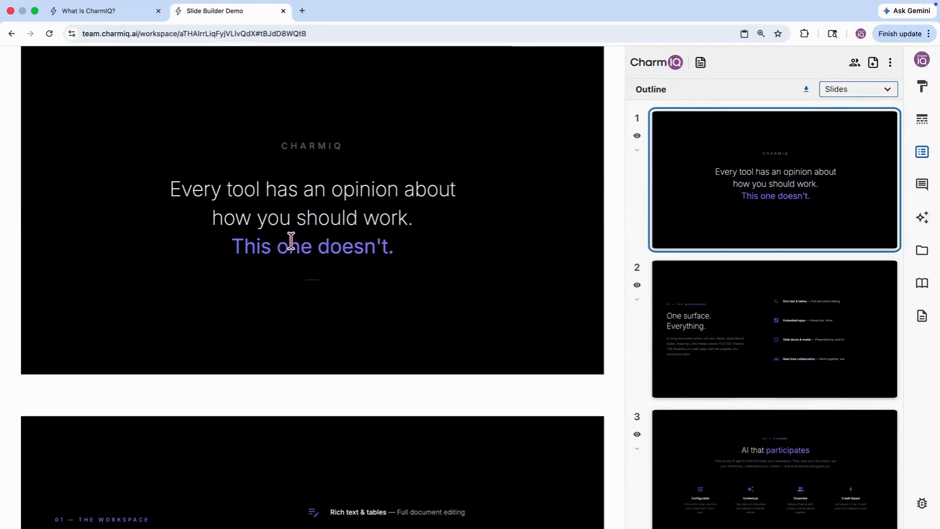
scroll(775, 465, down, 11)
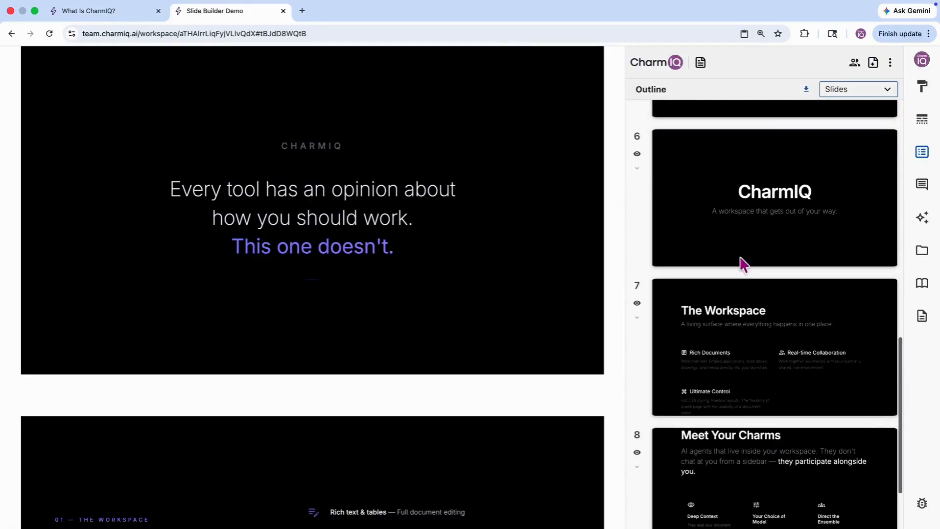
click(718, 243)
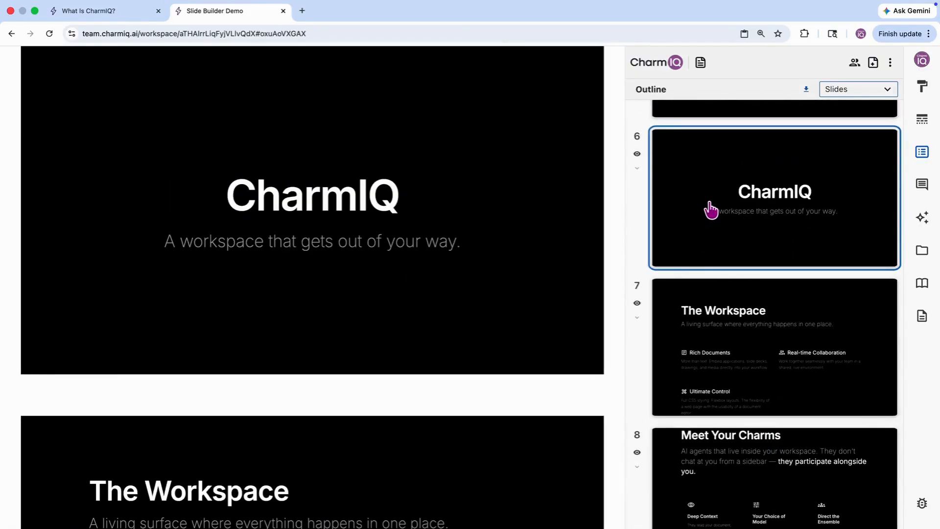
click(637, 155)
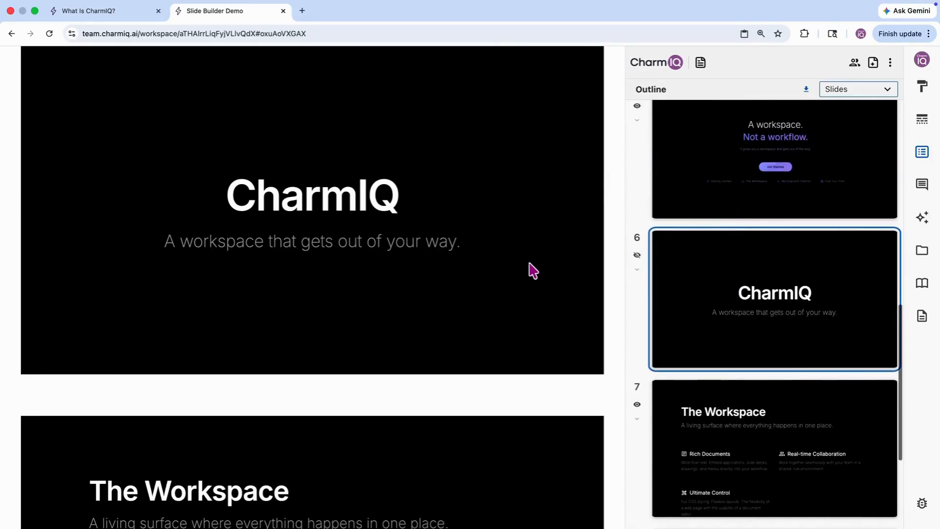
Compare the workspace slides of the two decks by jumping between slides 2 and 7 in the outline
scroll(759, 252, up, 10)
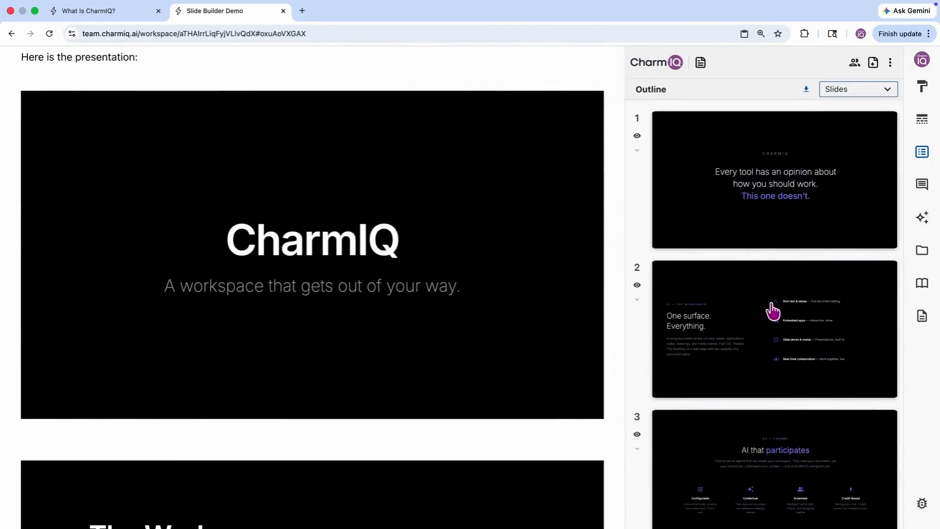
click(771, 310)
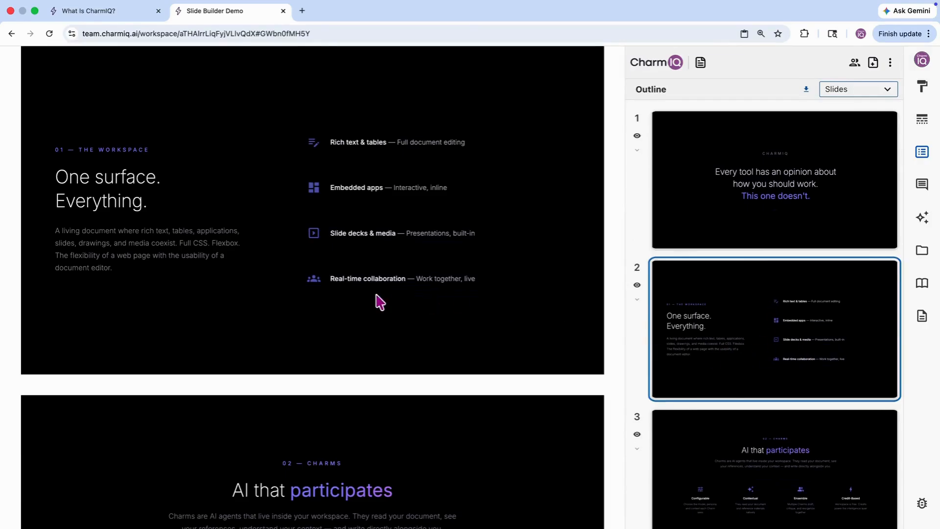
scroll(793, 422, down, 10)
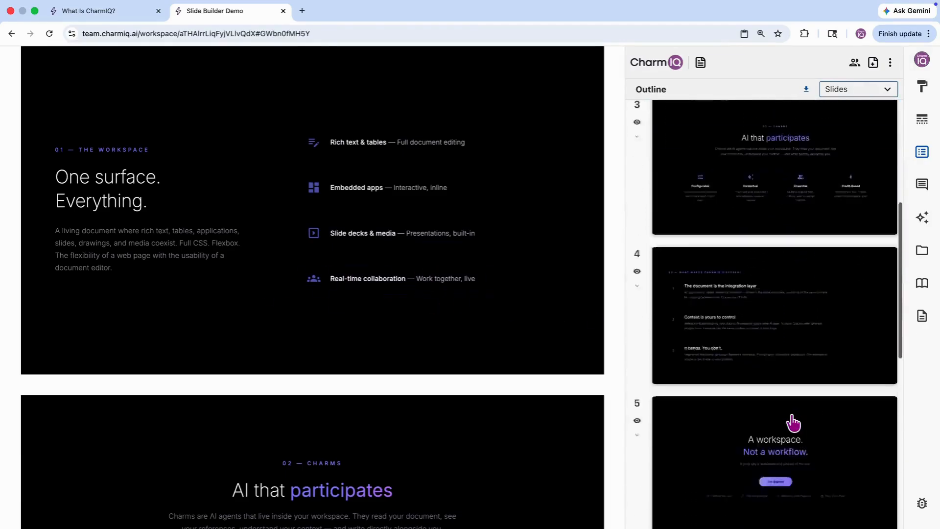
click(718, 376)
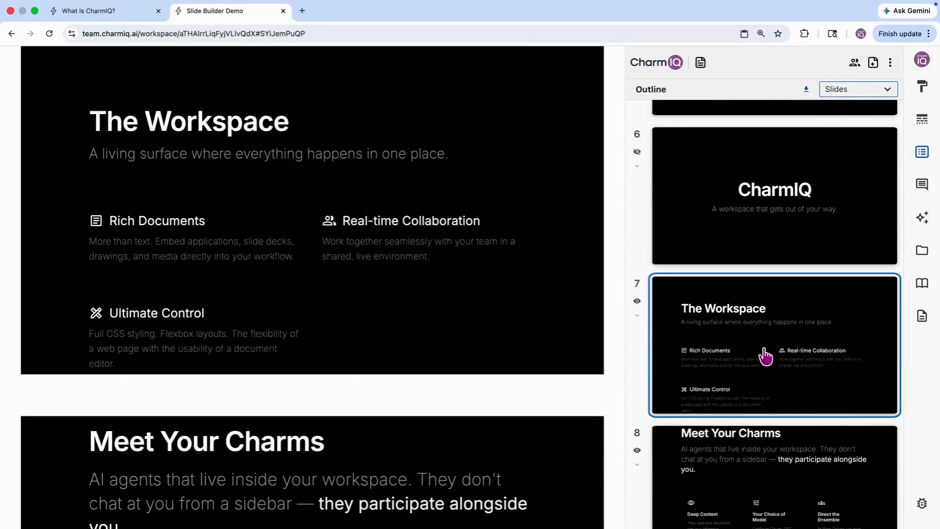
scroll(766, 359, up, 10)
click(761, 327)
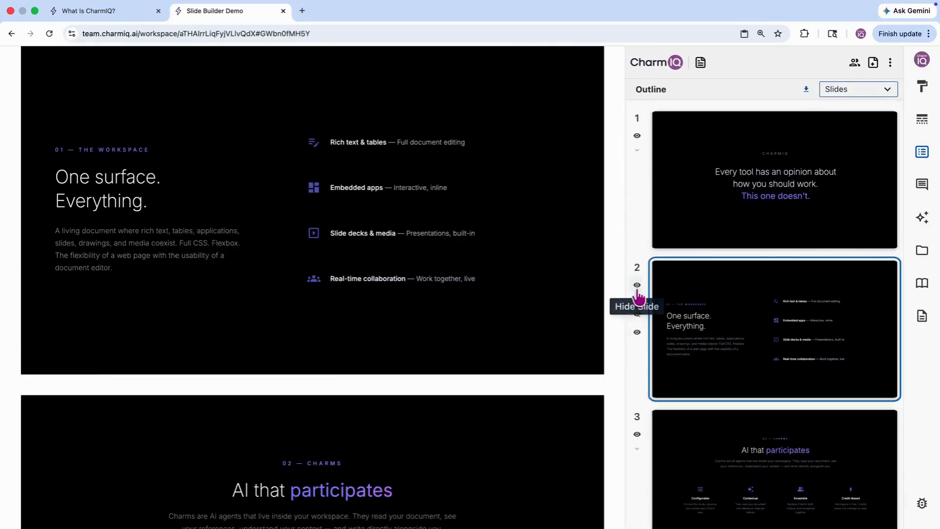
Delete the Slide Builder (Gemini) introduction text above its CharmIQ title slide
scroll(510, 419, down, 20)
click(181, 443)
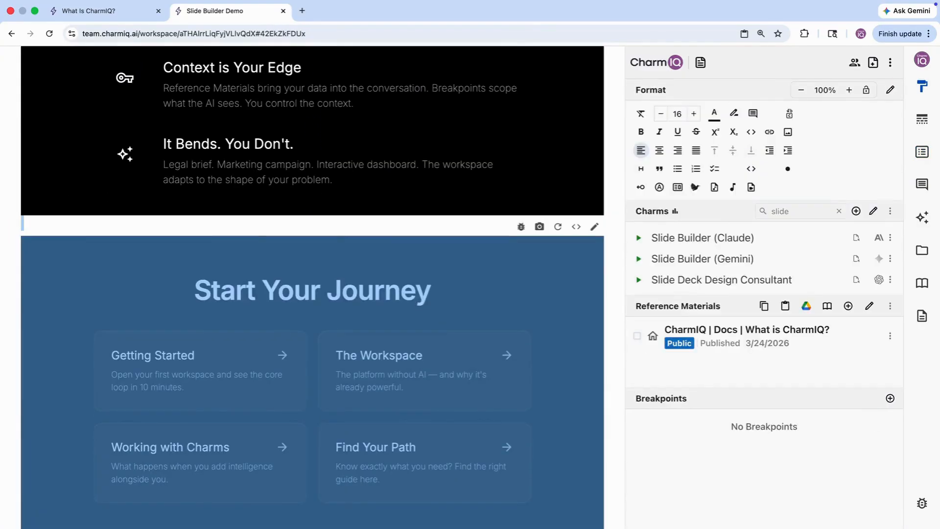
scroll(62, 359, up, 15)
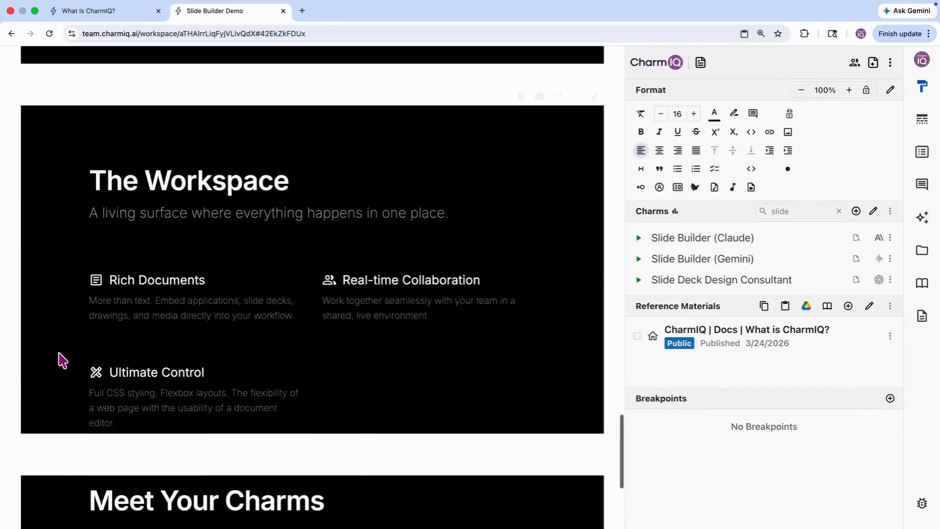
scroll(62, 360, up, 10)
scroll(30, 162, down, 4)
key(BackSpace)
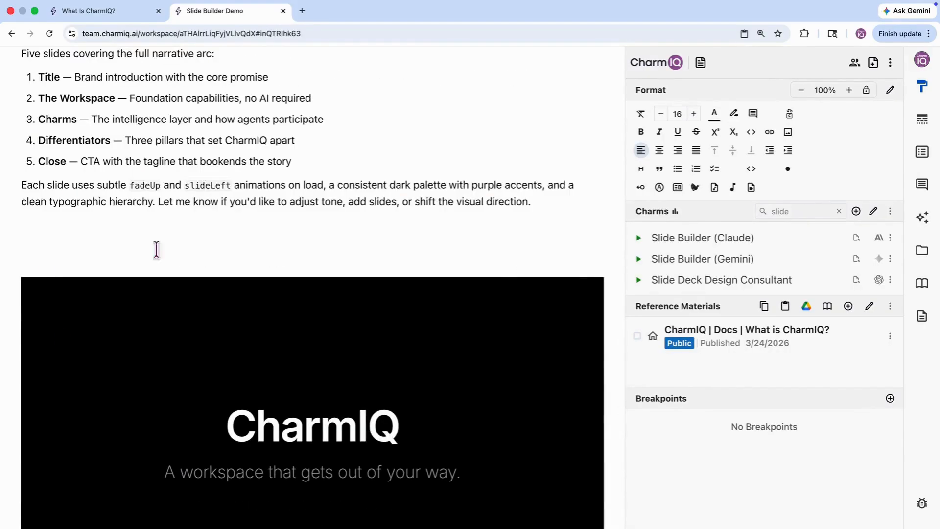
Delete the Gemini deck's CharmIQ title slide and The Workspace slide from the document
scroll(164, 487, down, 4)
scroll(120, 232, up, 3)
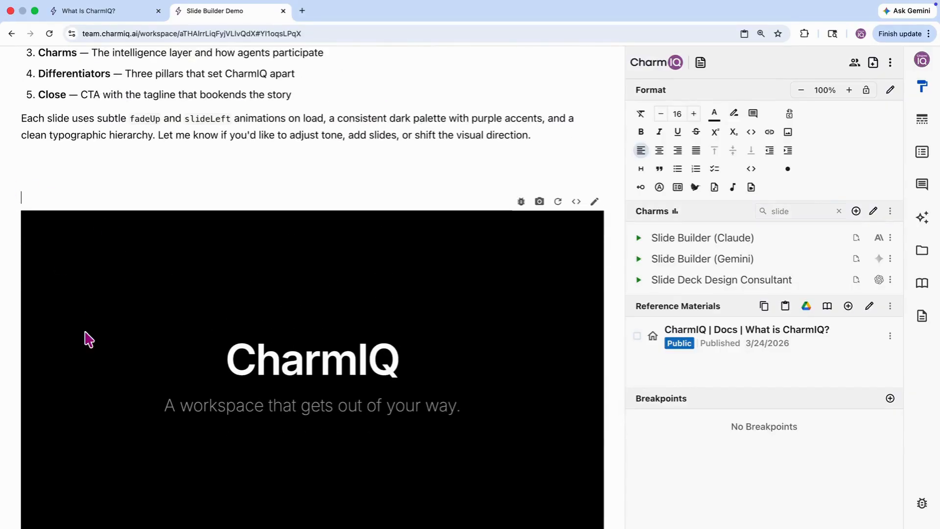
key(shift+Down)
key(BackSpace)
scroll(31, 278, up, 15)
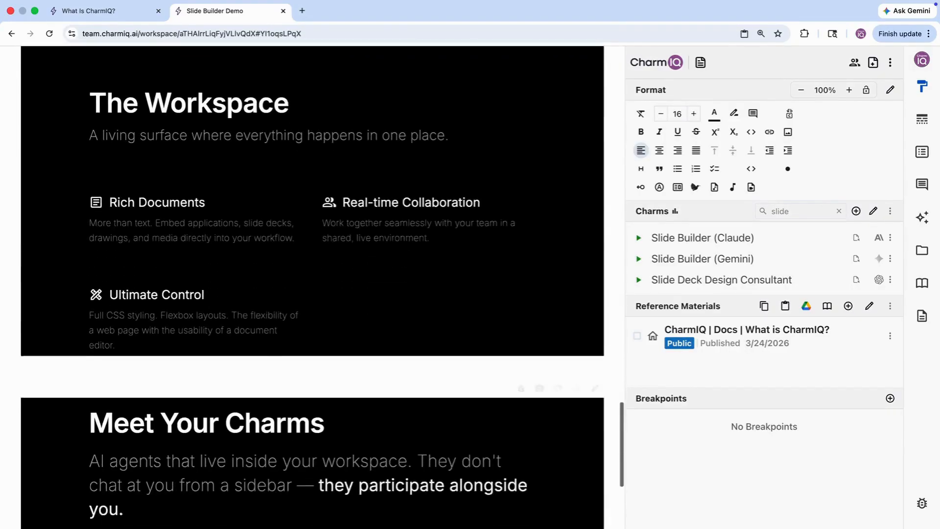
key(shift+Down)
key(BackSpace)
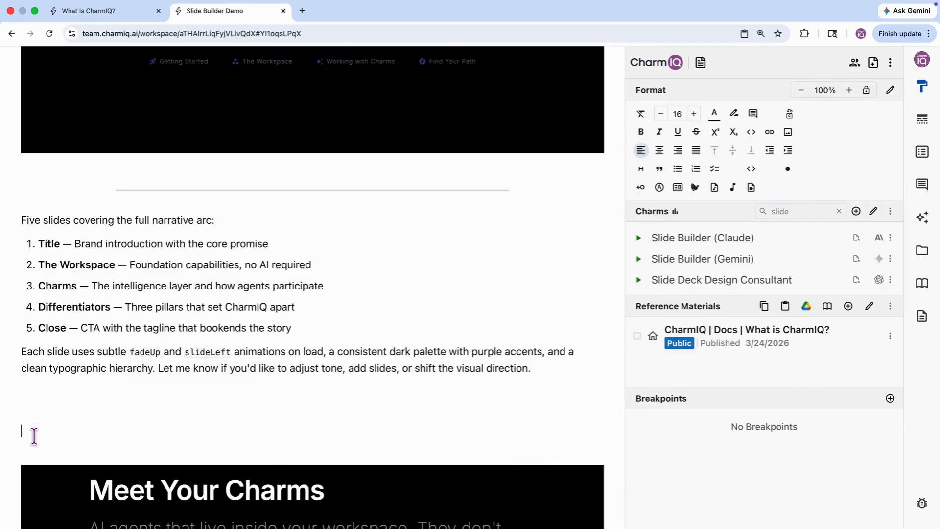
Insert a blank line between the opening slide and the second slide of the Claude deck
scroll(34, 435, down, 10)
scroll(34, 434, up, 12)
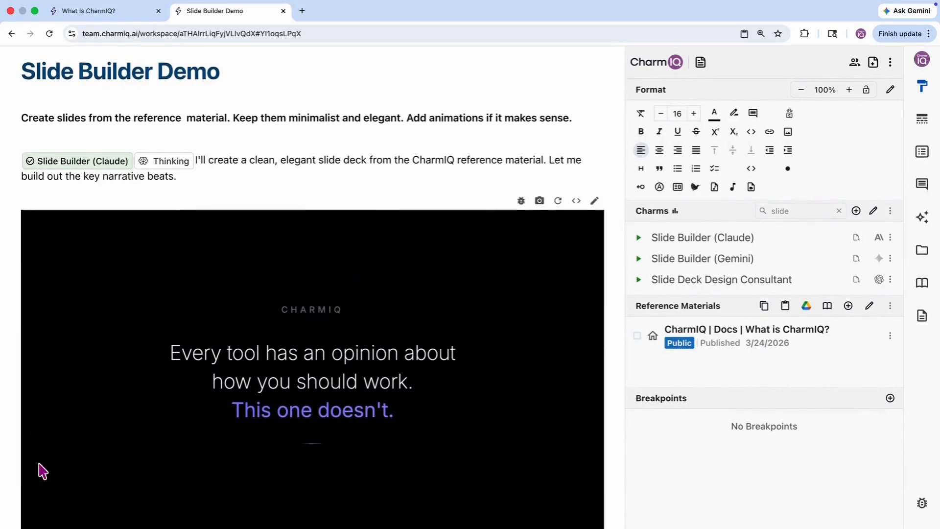
scroll(38, 470, down, 3)
click(37, 438)
key(Return)
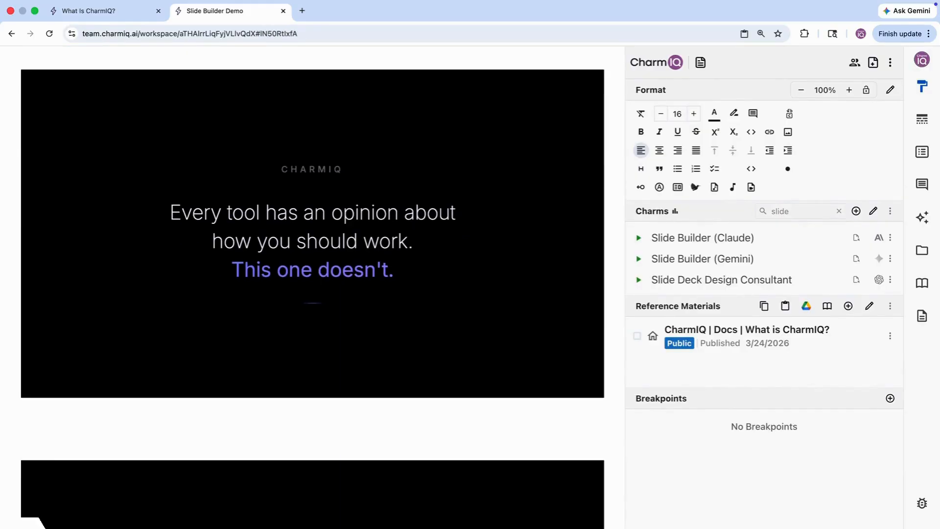
Paste the Gemini deck's The Workspace slide between the Claude deck's opening slide and its "AI that participates" slide
key(super+v)
scroll(267, 467, down, 6)
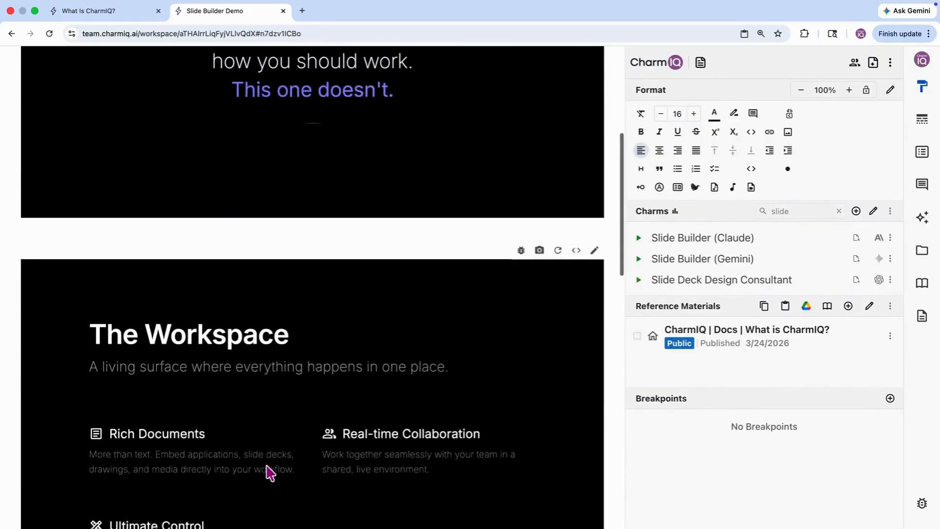
scroll(270, 473, down, 5)
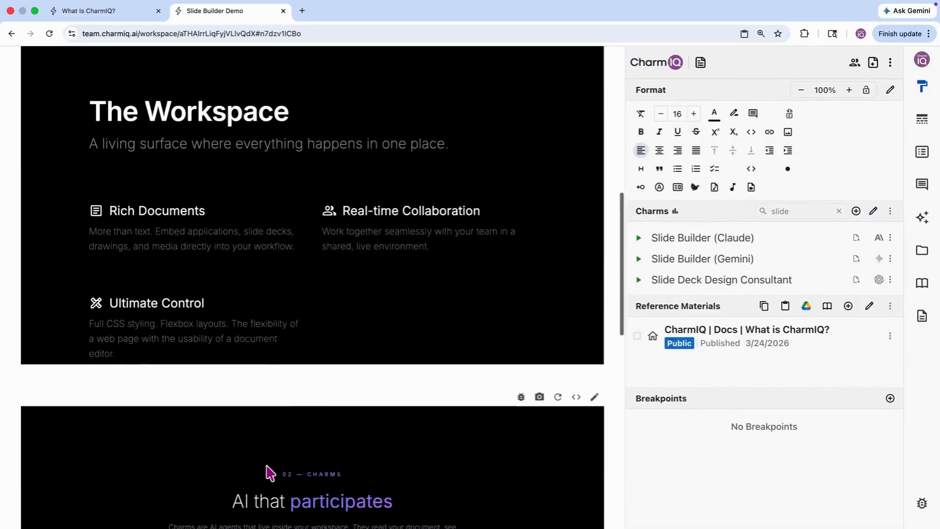
scroll(269, 472, down, 15)
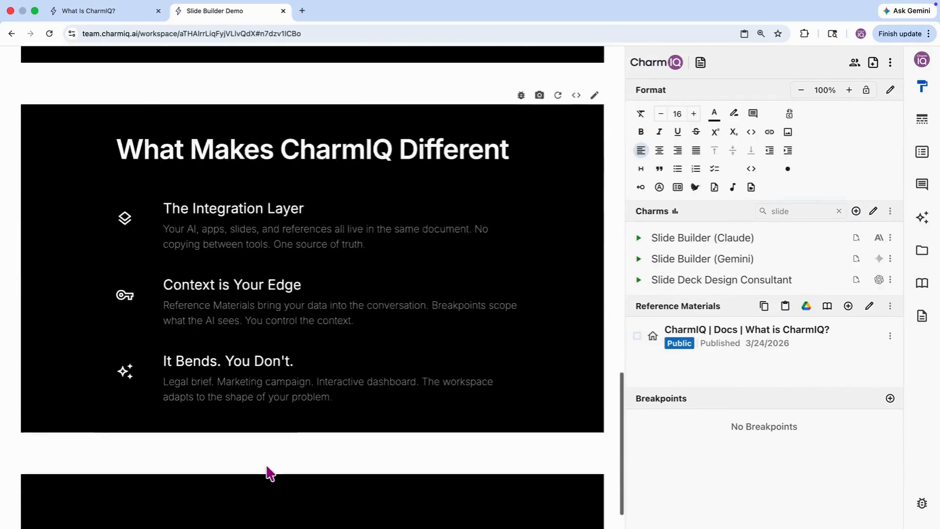
Below the last slide, have Slide Builder (Claude) update slides #2 and #4 to match the remaining slides' style while maintaining their content
scroll(270, 473, down, 5)
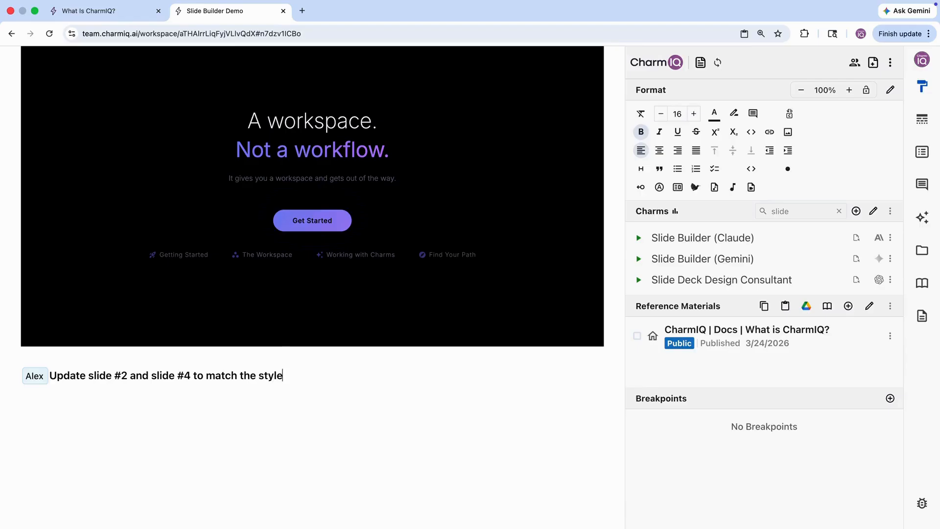
text(the remaining sli)
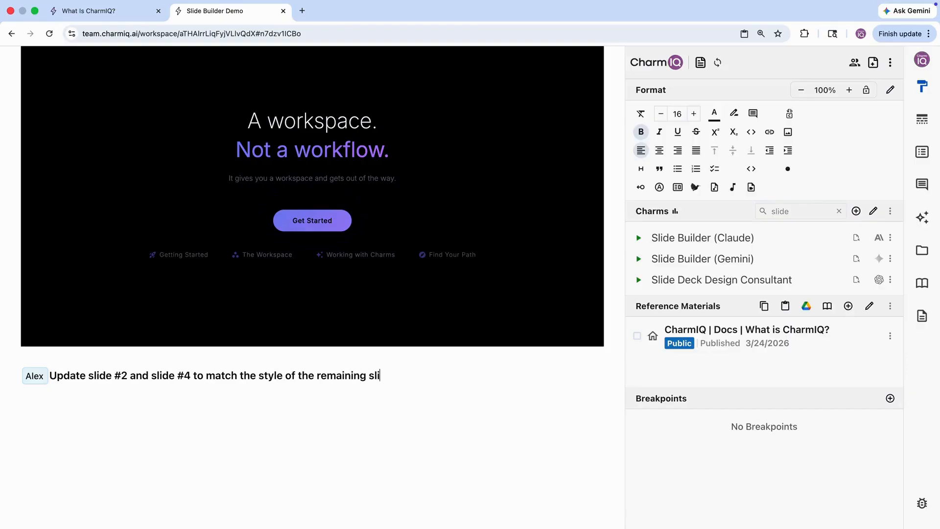
text(des, while maitaining the)
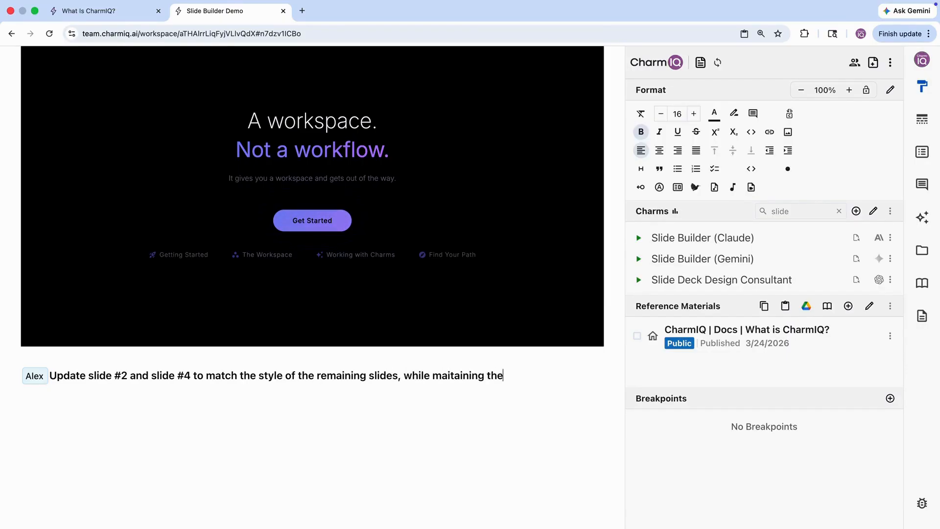
text(ir content.)
key(Return)
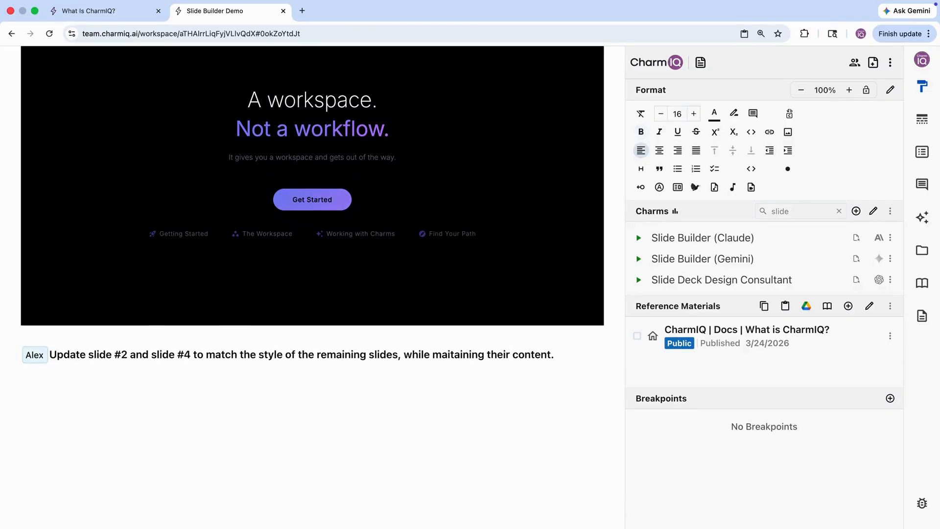
click(639, 237)
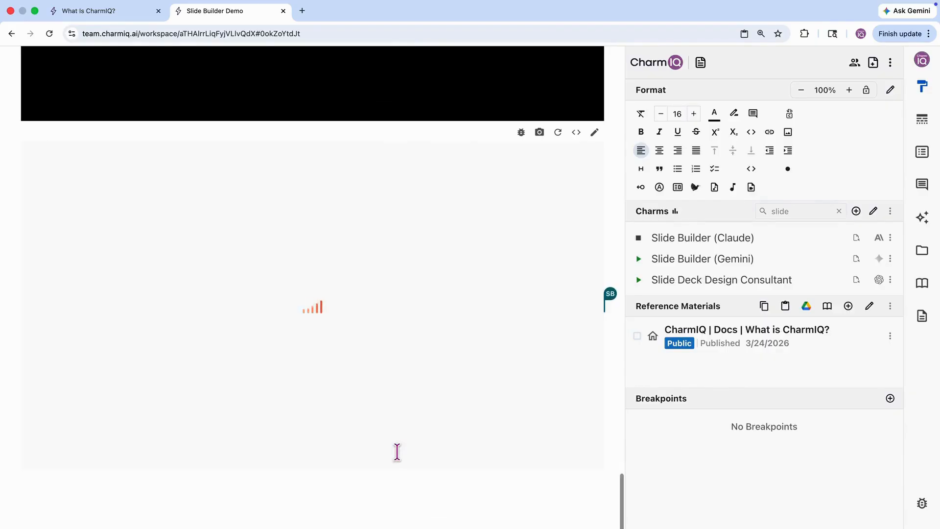
Replace the old The Workspace slide below the opening slide with the restyled "A living surface where everything happens" slide
scroll(397, 451, up, 6)
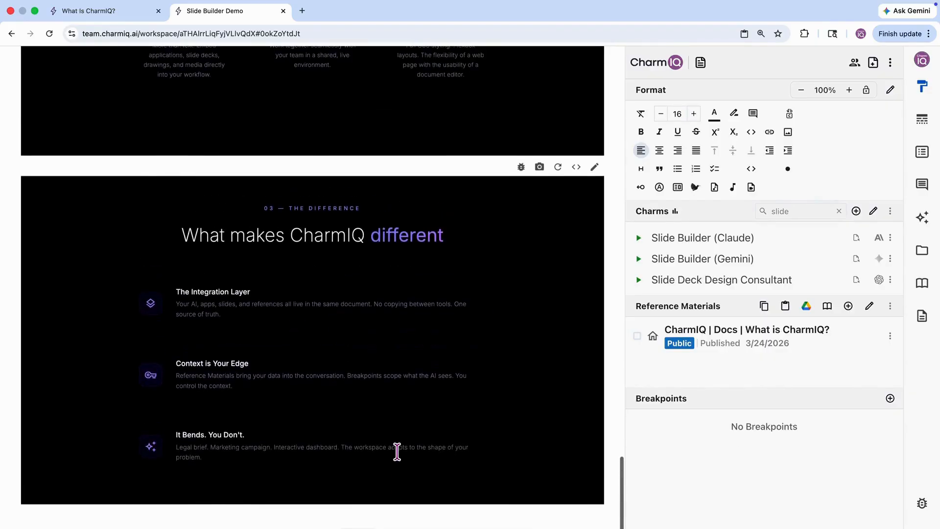
click(529, 241)
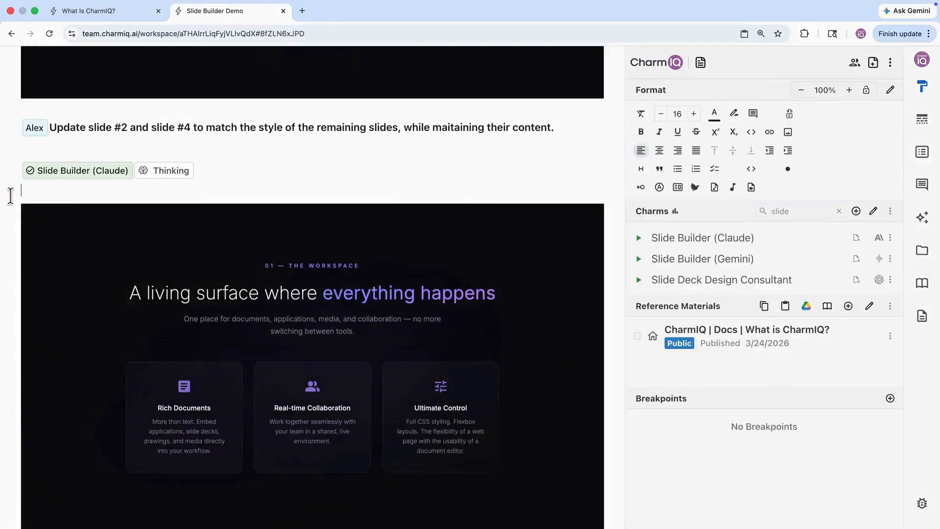
scroll(82, 247, up, 20)
click(82, 247)
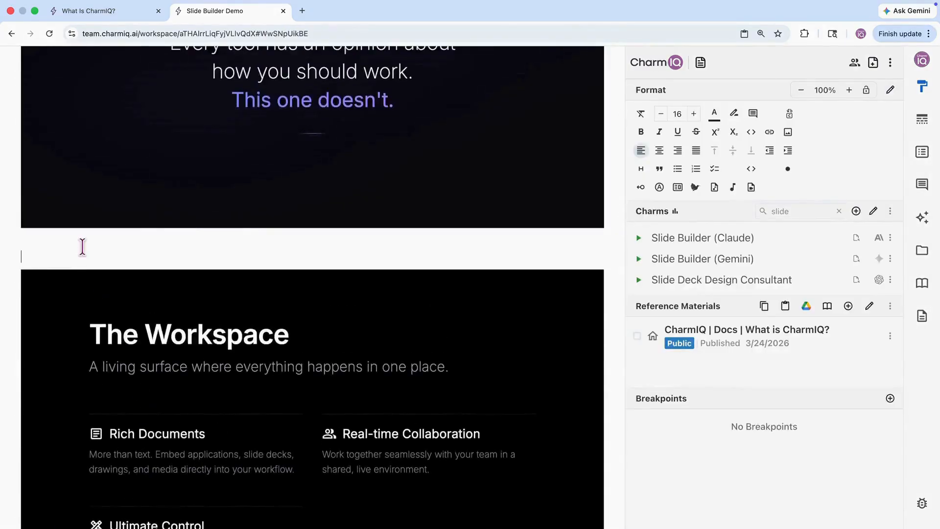
scroll(82, 246, down, 15)
scroll(82, 249, up, 12)
key(Return)
click(36, 118)
key(BackSpace)
scroll(137, 231, up, 4)
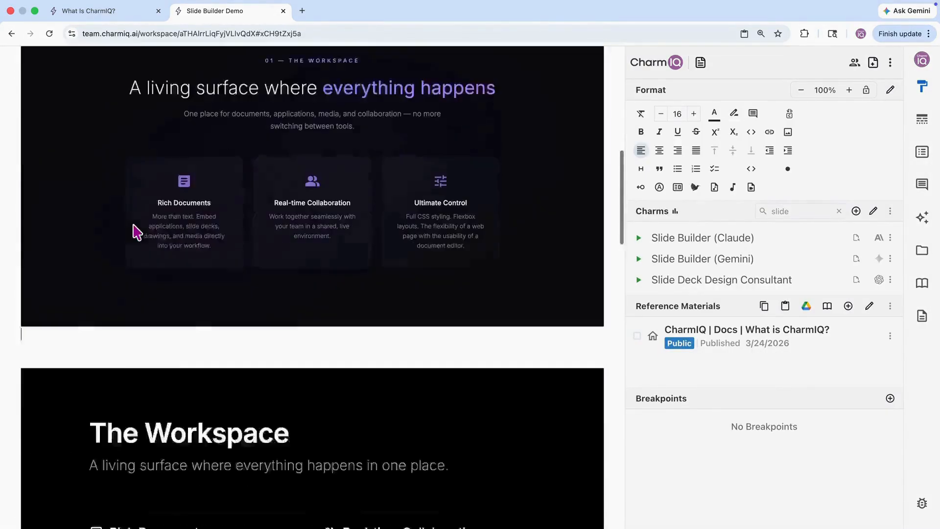
scroll(137, 233, down, 1)
click(68, 378)
scroll(69, 377, down, 20)
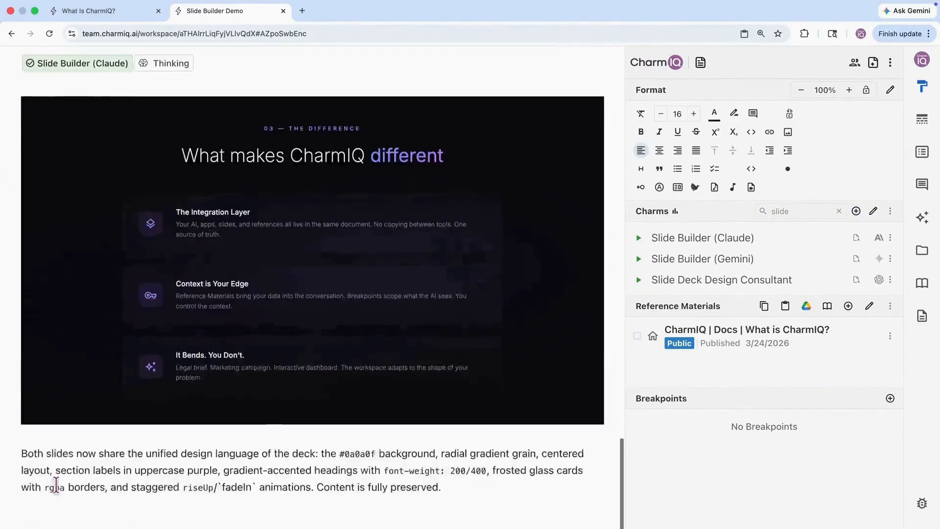
Move the restyled "What makes CharmIQ different" slide before the closing slide, in place of the old version
scroll(57, 485, up, 1)
drag(44, 139, 127, 497)
key(super+x)
scroll(98, 502, up, 20)
click(88, 502)
key(super+v)
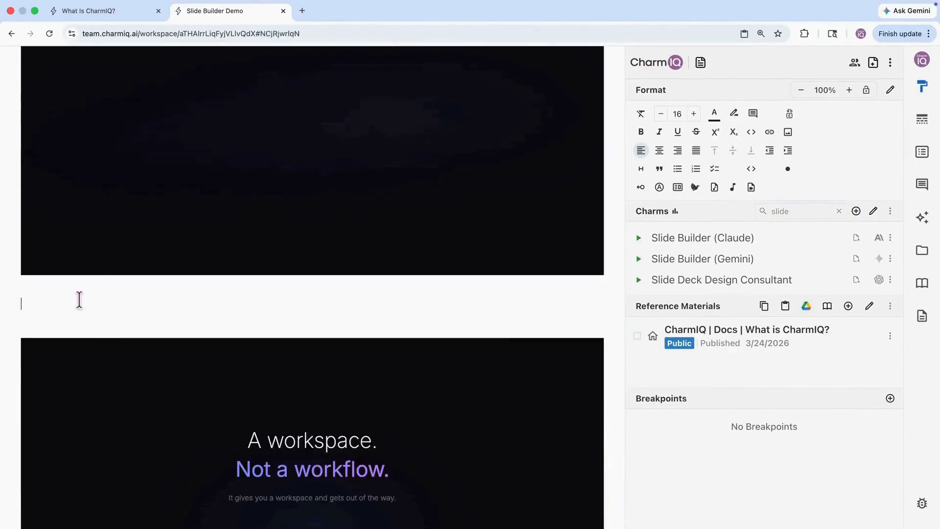
scroll(80, 300, down, 9)
Review the style consistency of the revised deck by jumping through slides 1 to 5 in the slide outline
click(922, 152)
click(814, 189)
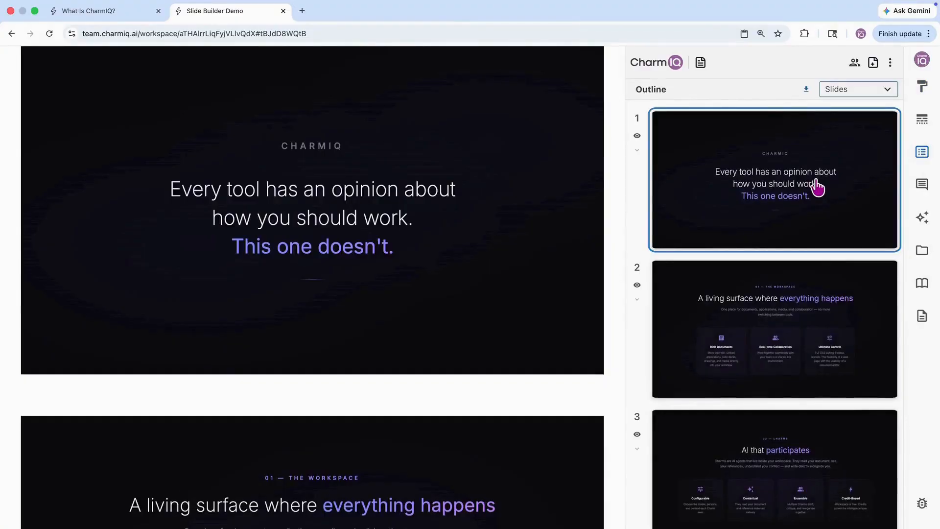
click(732, 287)
scroll(734, 304, down, 3)
click(736, 321)
scroll(754, 337, down, 3)
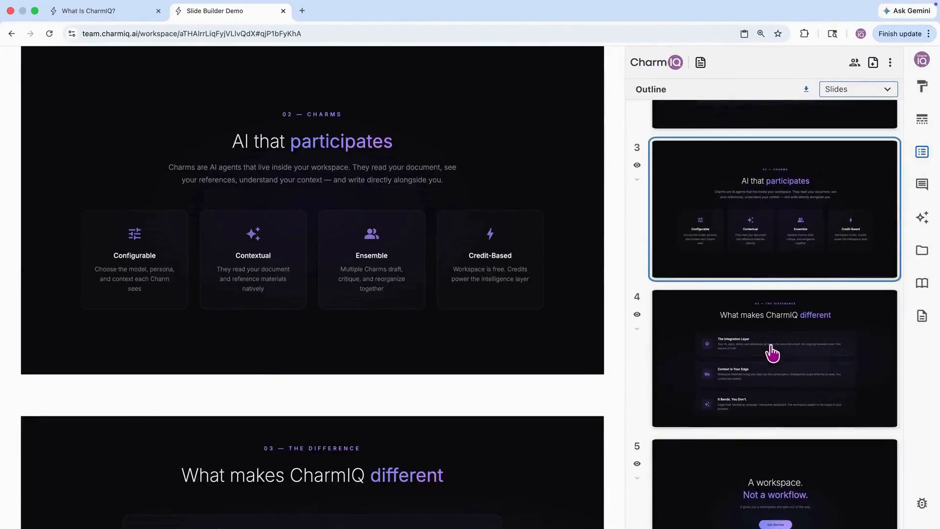
click(772, 352)
click(711, 518)
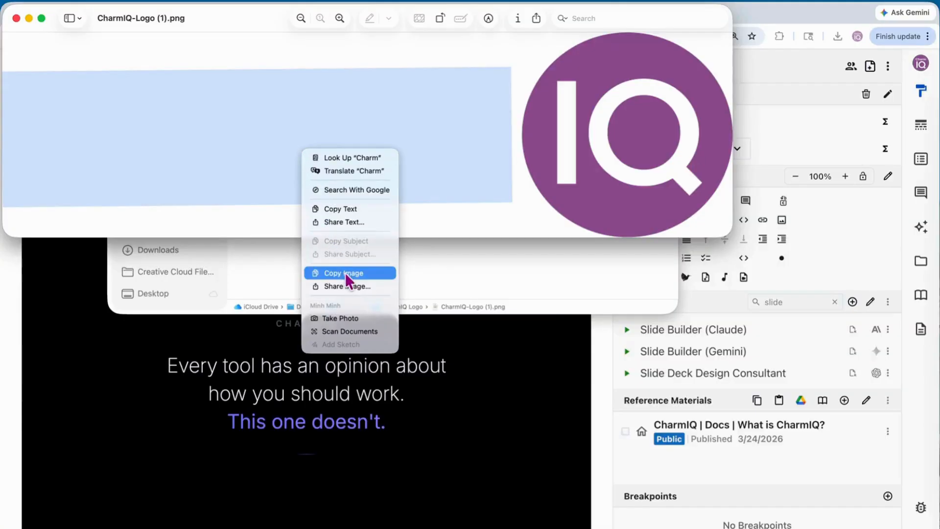
Copy the logo image from CharmIQ-Logo (1).png and paste it below the opening slide in the Slide Builder Demo document
click(340, 271)
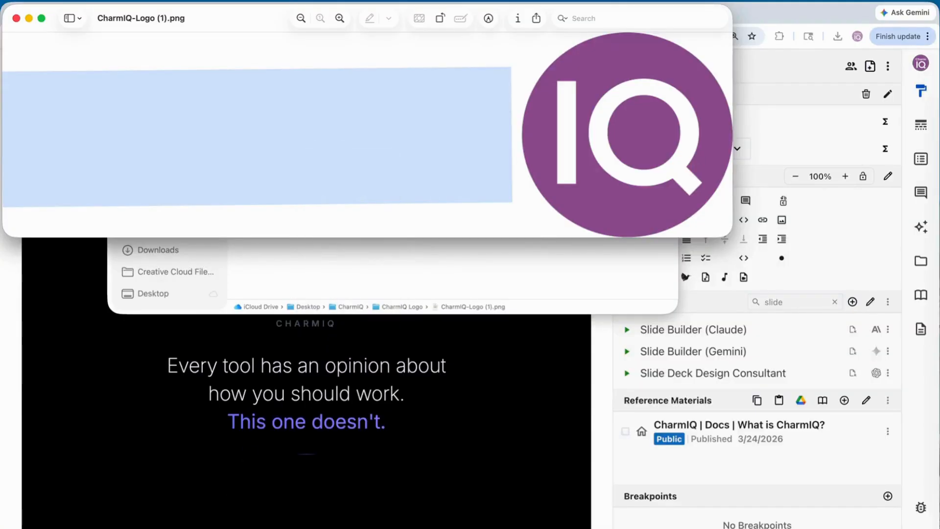
key(super+Tab)
scroll(30, 511, down, 2)
click(30, 512)
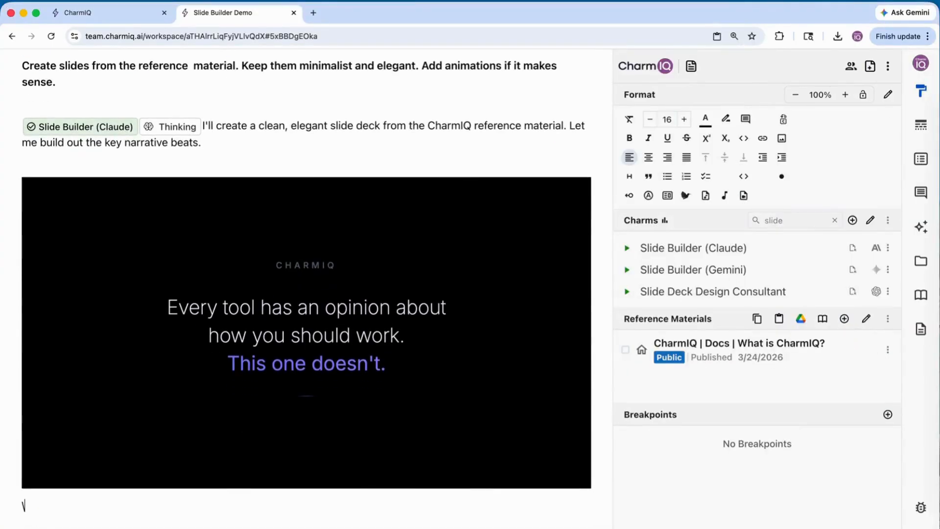
scroll(151, 514, down, 2)
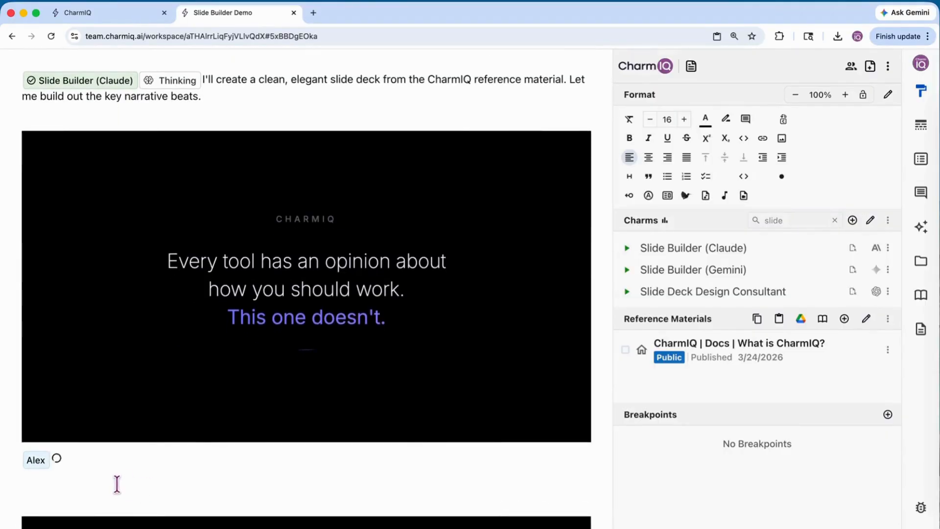
key(super+v)
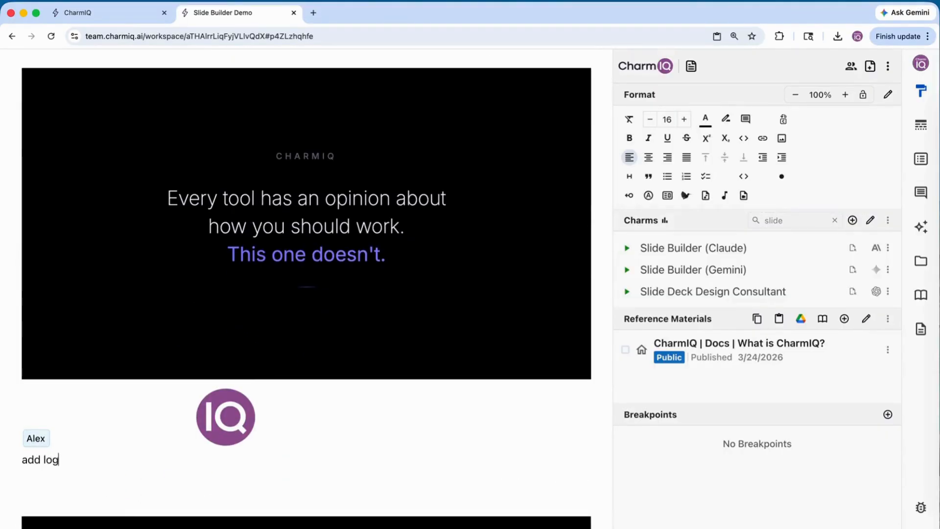
Ask Slide Builder (Claude) to "add logo to the slide above" and compare the new opening slide with the original
text(ove)
key(Return)
text(@)
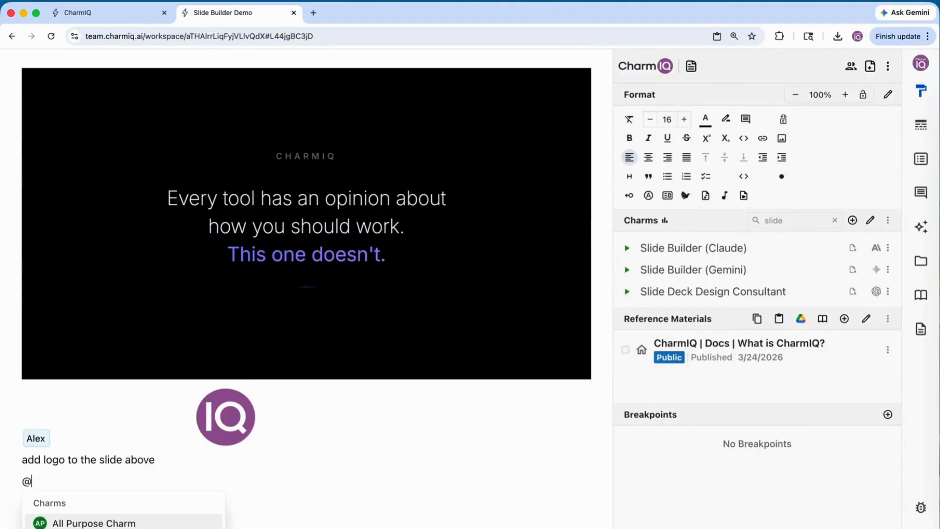
text(claud)
key(Return)
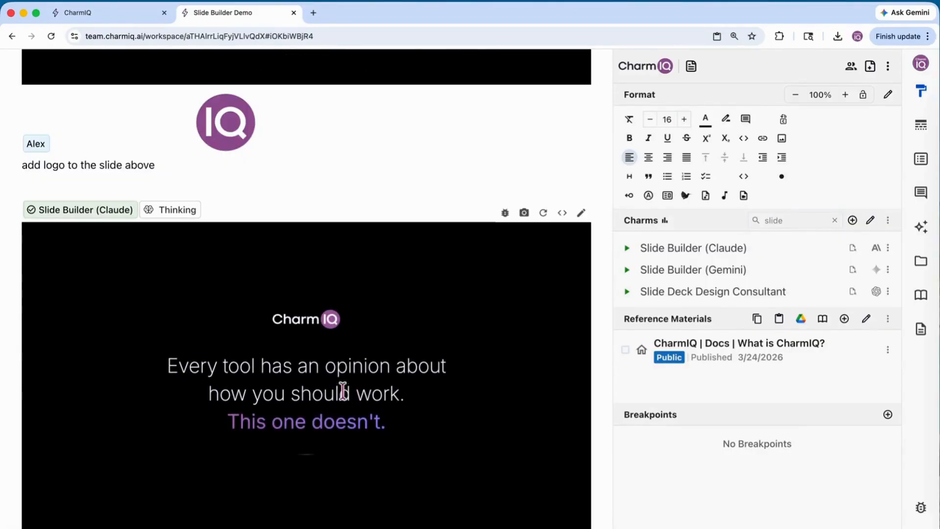
scroll(391, 344, up, 6)
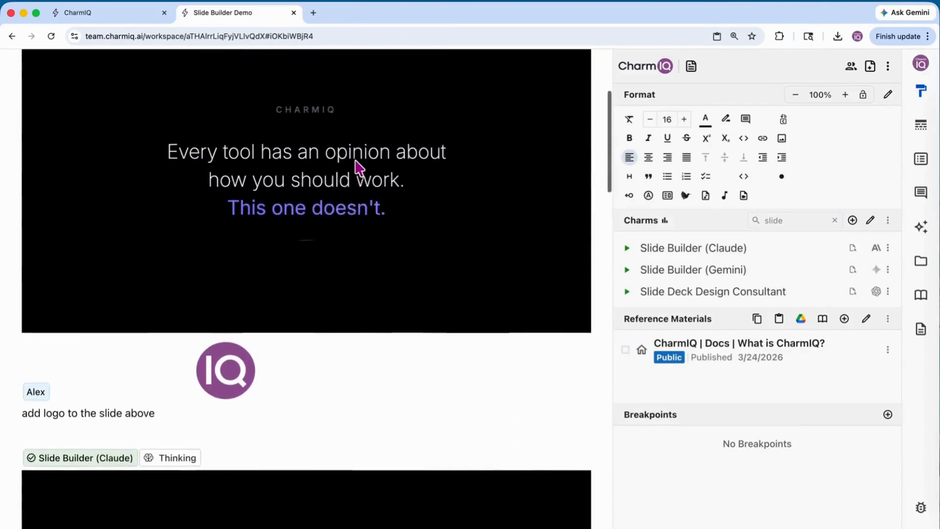
scroll(392, 381, down, 6)
scroll(310, 146, down, 1)
scroll(310, 147, up, 2)
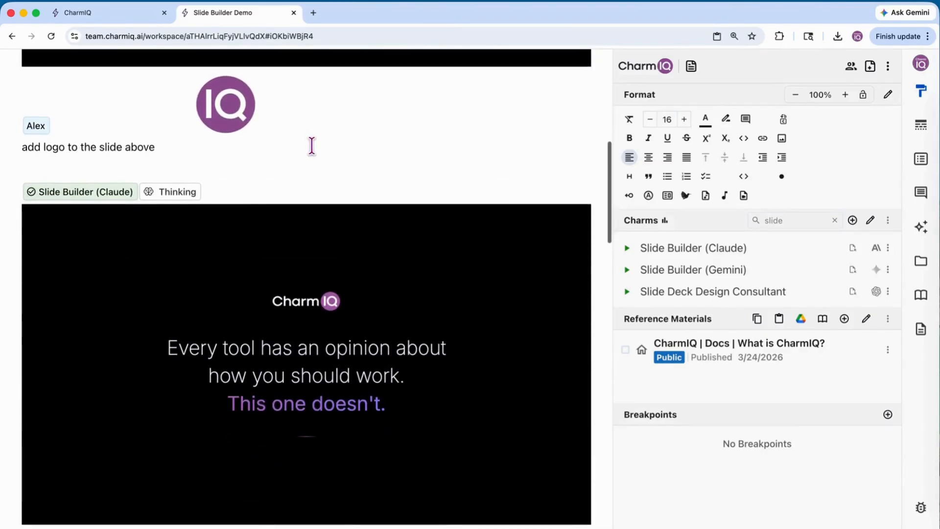
Keep the logo version as the opening slide, deleting the original slide, the pasted logo image and the request text
scroll(237, 474, down, 3)
drag(168, 524, 24, 523)
scroll(367, 275, up, 6)
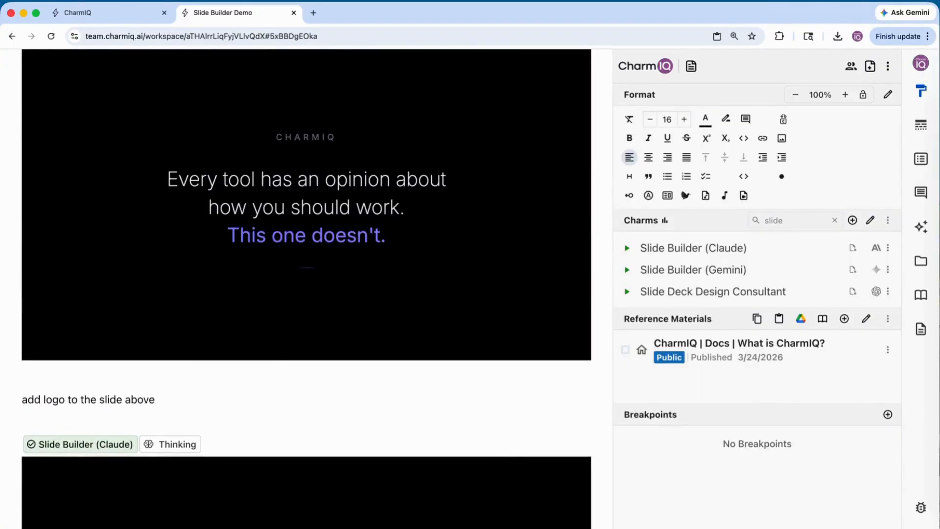
drag(172, 400, 14, 399)
key(BackSpace)
key(BackSpace)
key(BackSpace)
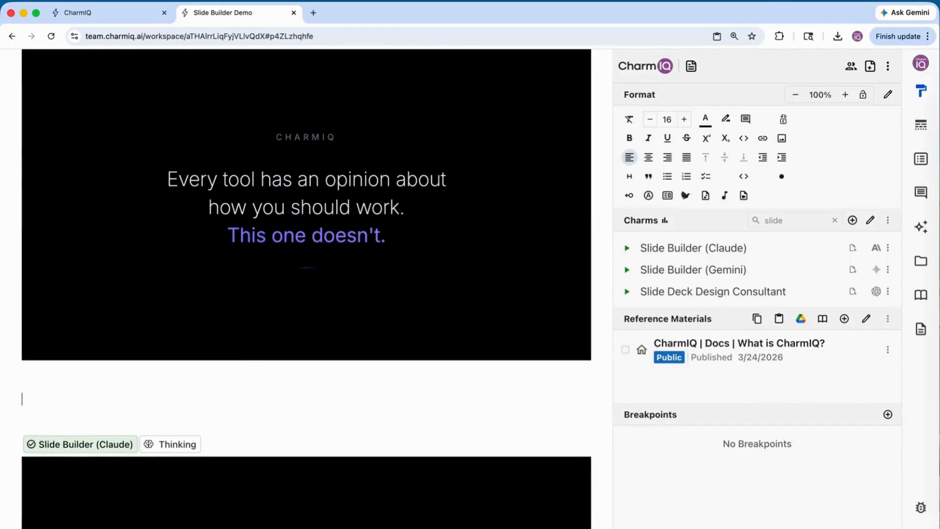
scroll(77, 302, up, 2)
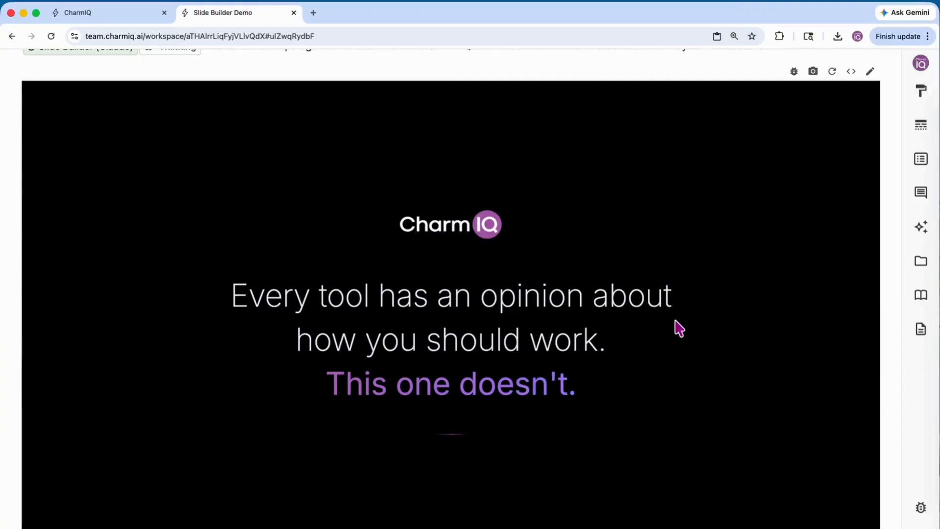
Edit the opening slide visually and set its H1 headline's text size to 46 at the tag level
click(870, 76)
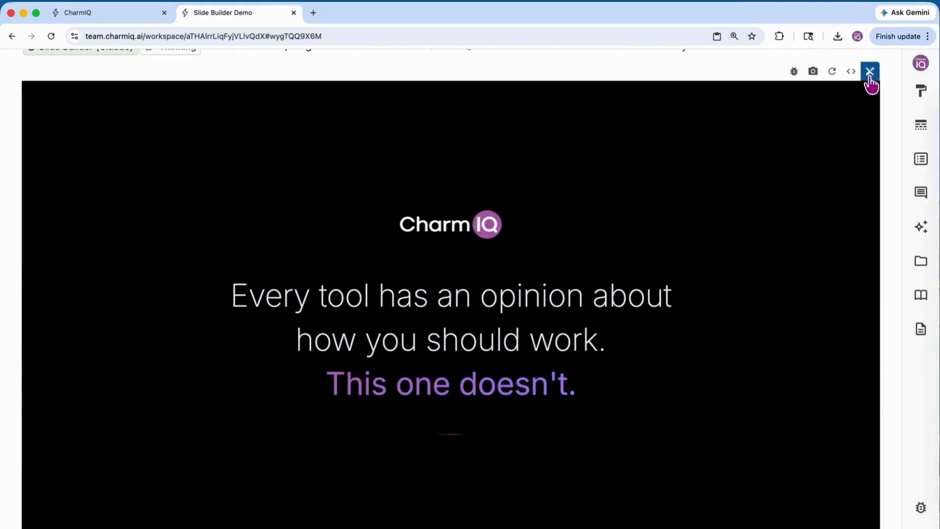
click(592, 332)
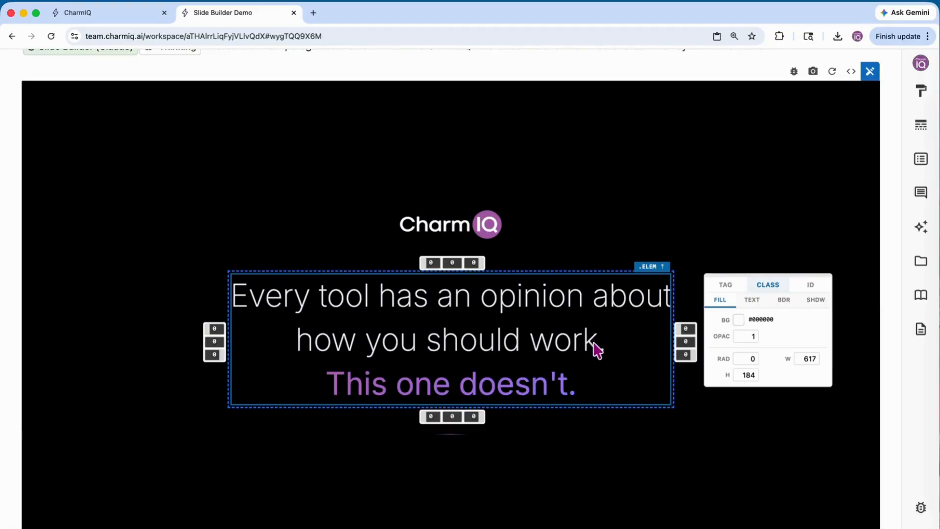
double_click(595, 351)
click(752, 302)
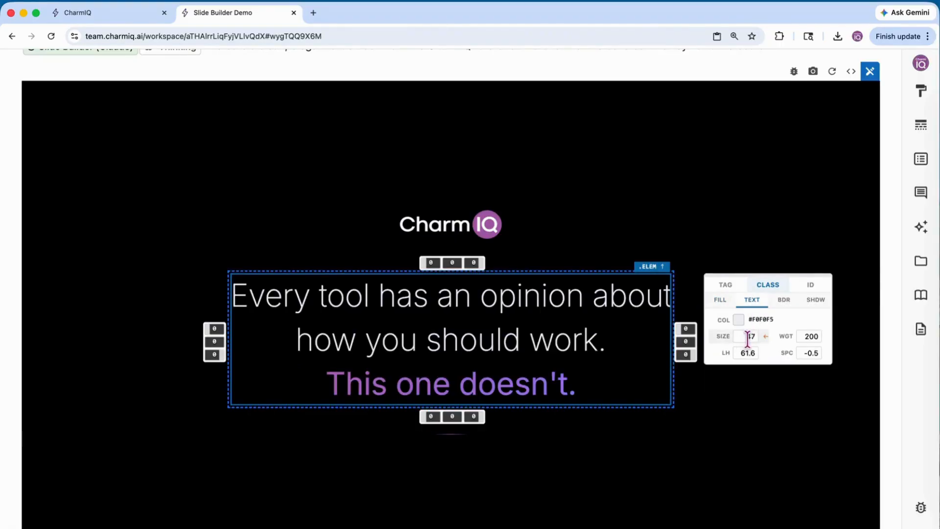
click(725, 285)
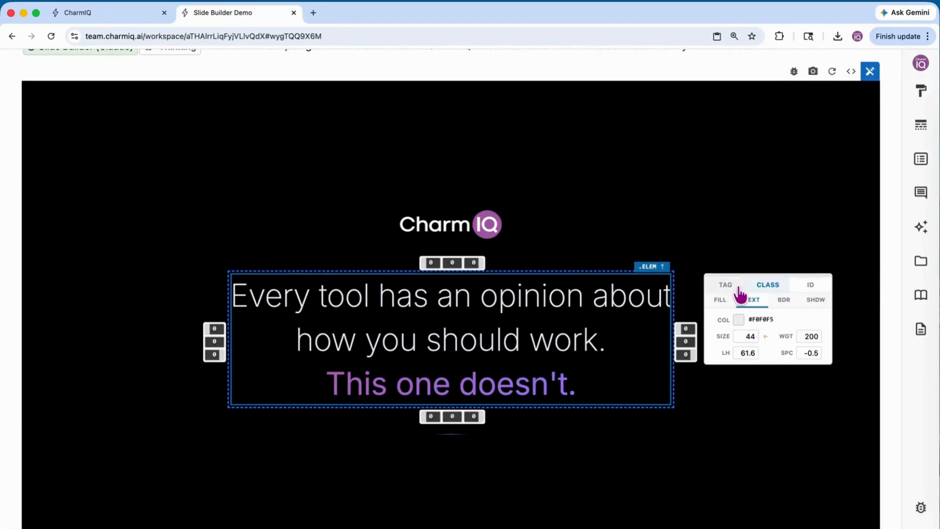
scroll(742, 338, up, 5)
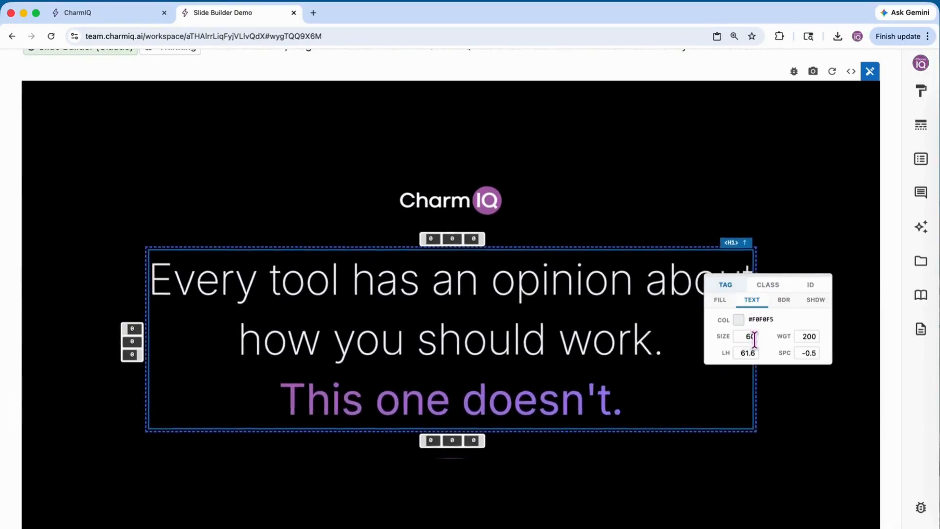
scroll(743, 338, down, 8)
scroll(742, 338, up, 3)
scroll(742, 337, up, 1)
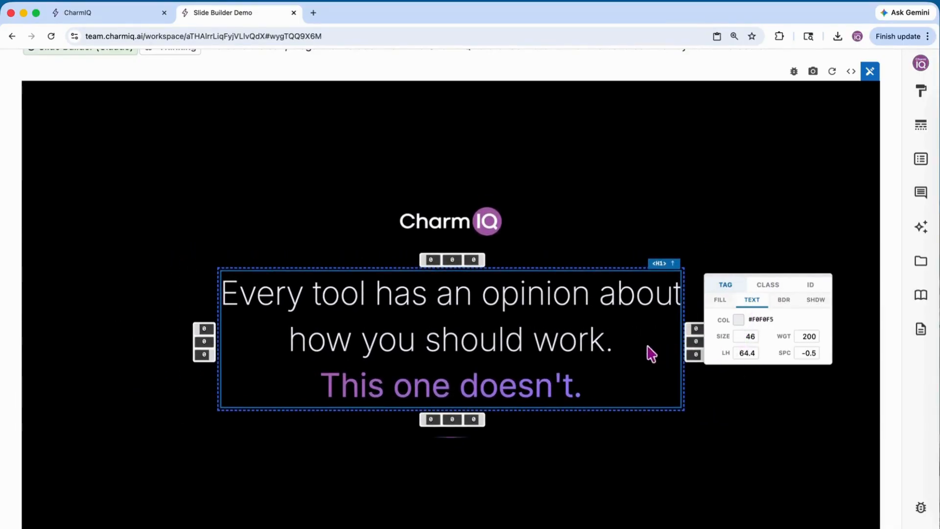
Try adding extra text after "work" in the opening slide's headline and remove it again
double_click(607, 343)
click(606, 343)
text(, should)
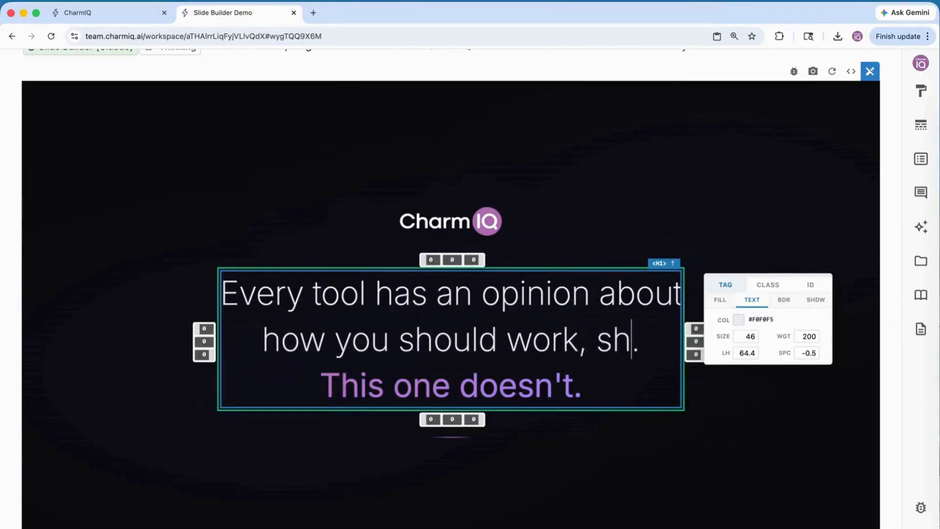
key(BackSpace)
key(BackSpace)
key(BackSpace)
key(BackSpace)
key(BackSpace)
key(BackSpace)
key(BackSpace)
key(BackSpace)
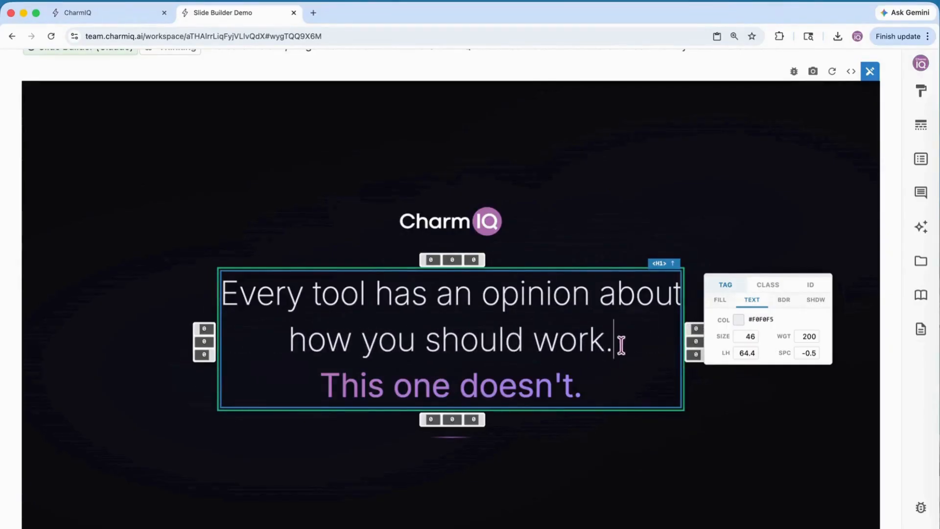
Recolour the opening slide's H1 headline text to pale yellow #EAE5AE
drag(621, 345, 228, 293)
click(739, 320)
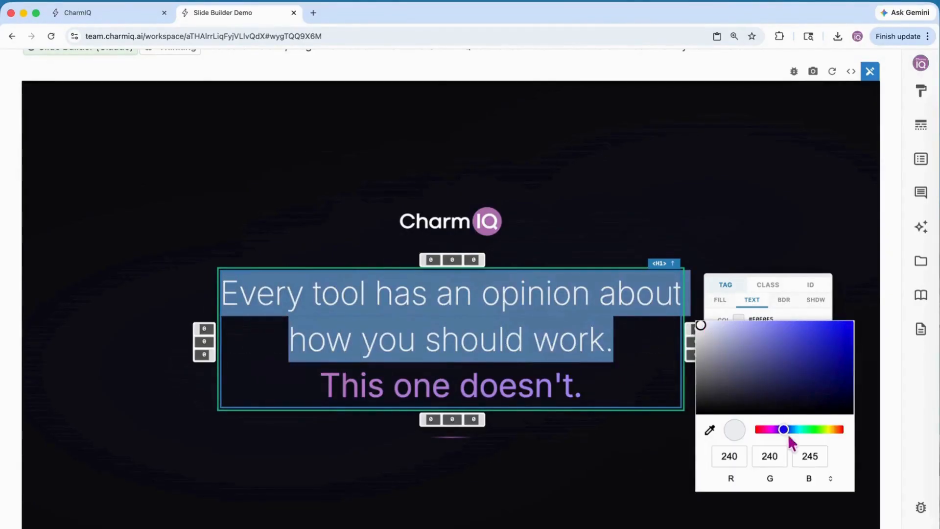
drag(788, 433, 830, 428)
drag(803, 329, 736, 328)
click(636, 347)
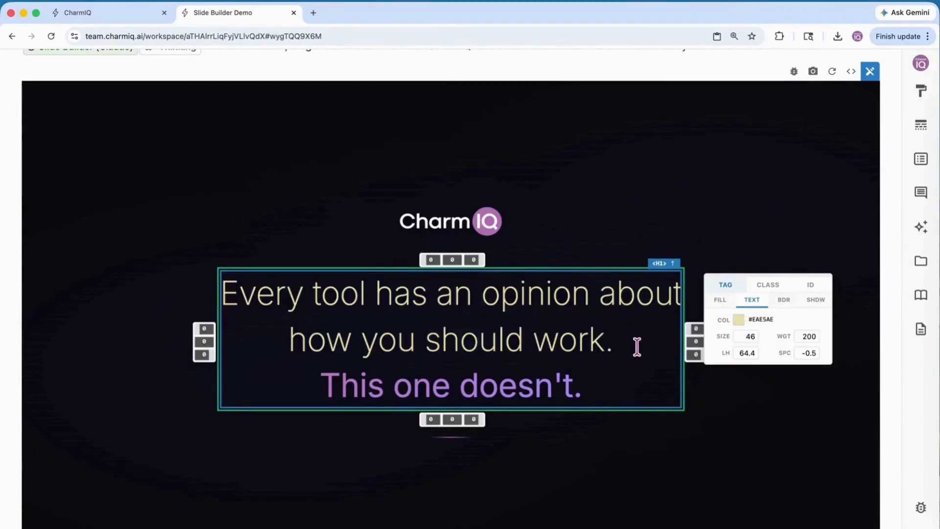
Leave visual editing of the opening slide and undo the headline's colour change
click(831, 71)
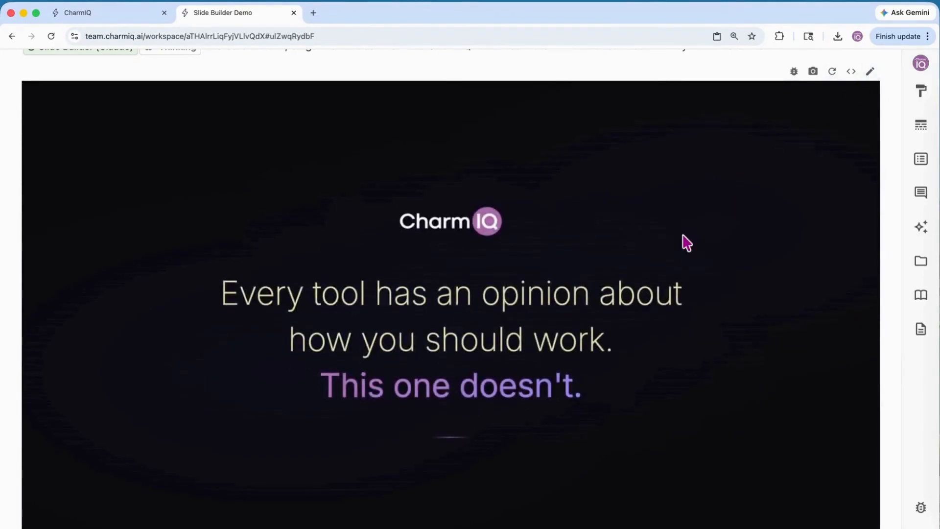
key(super+a)
click(739, 72)
key(super+z)
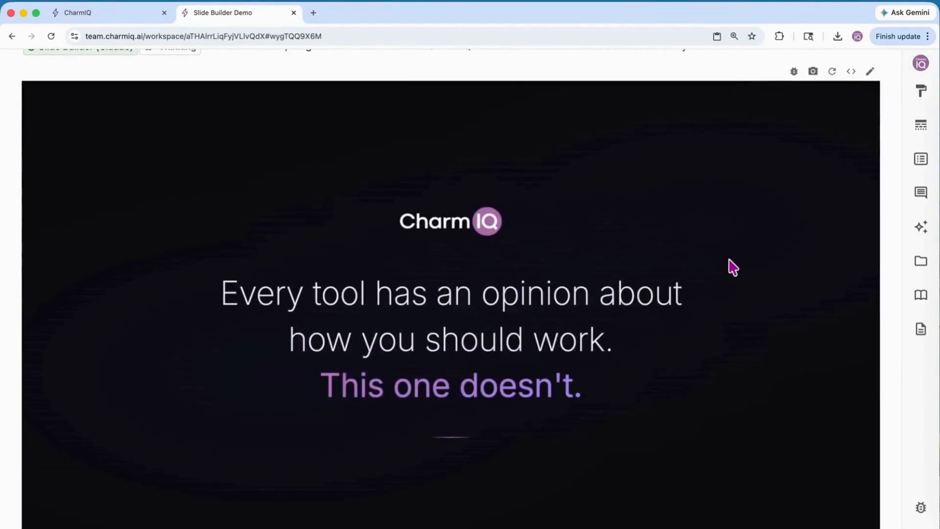
Below the opening slide, ask Slide Builder (Claude) to "give me 3 different styles for the slide above"
scroll(729, 267, up, 1)
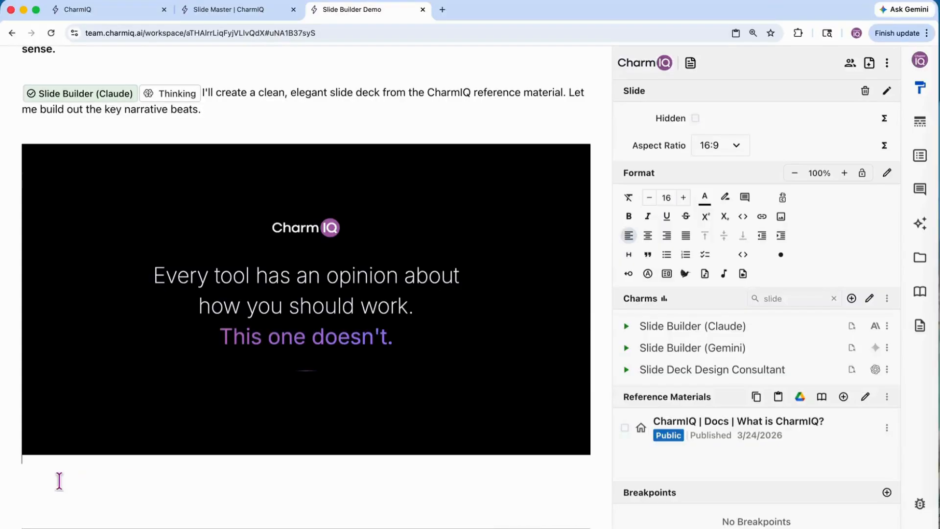
click(33, 477)
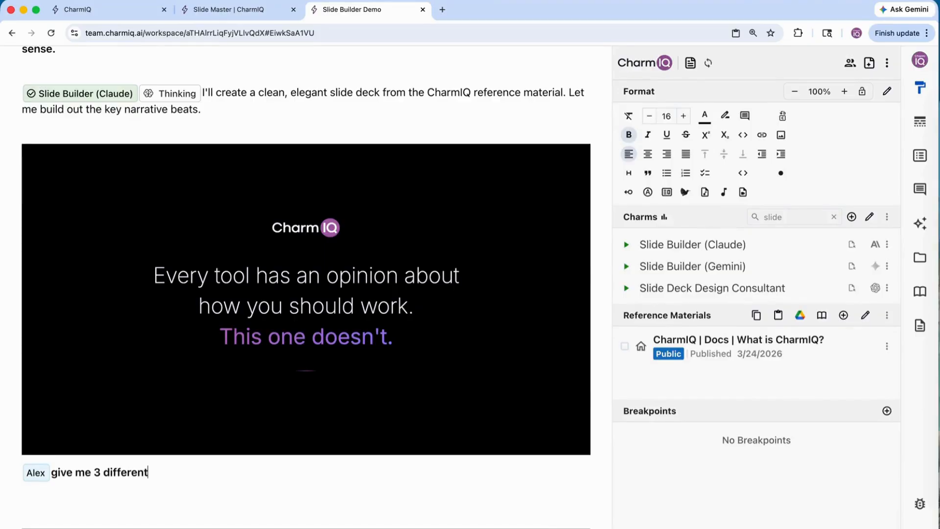
text(give me 3 different styles for the)
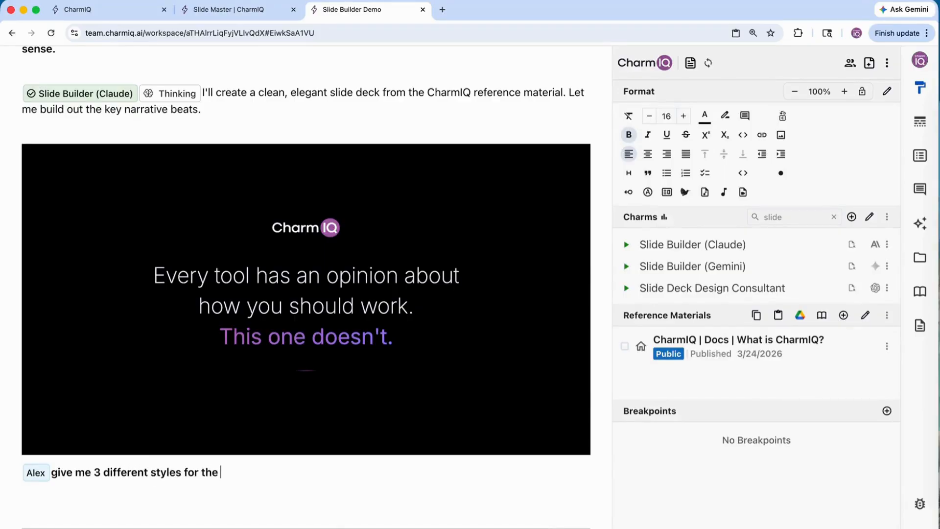
text( slide above)
key(Return)
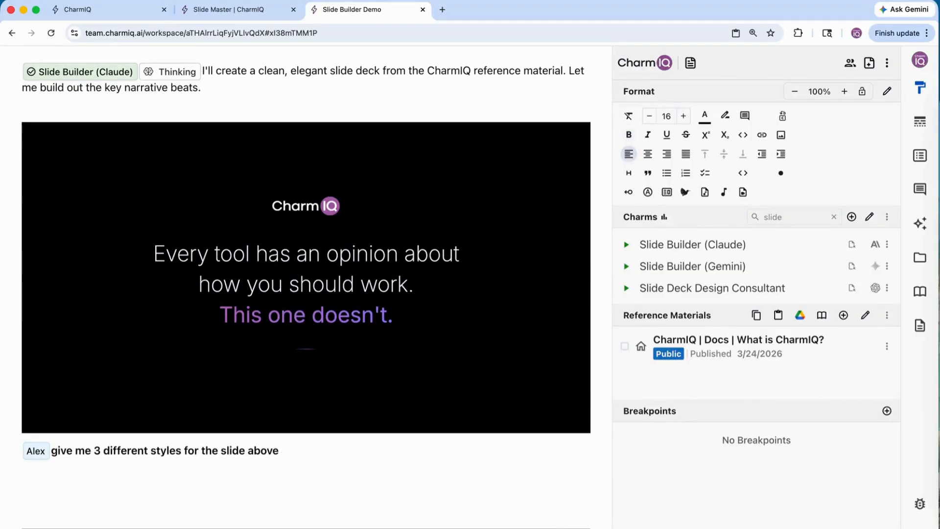
text(@clau)
click(74, 515)
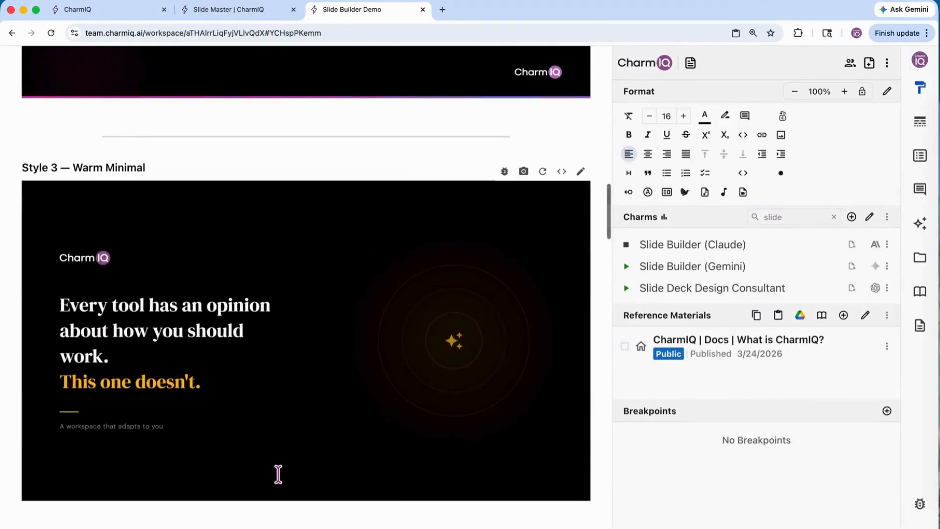
Compare the three generated style versions of the title slide, from Editorial Light to Warm Minimal
scroll(362, 430, up, 1)
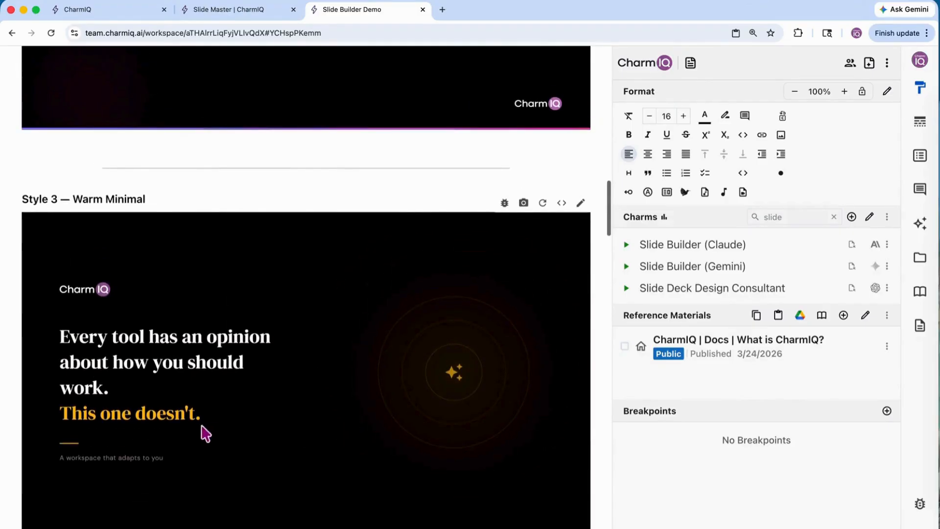
scroll(351, 438, up, 20)
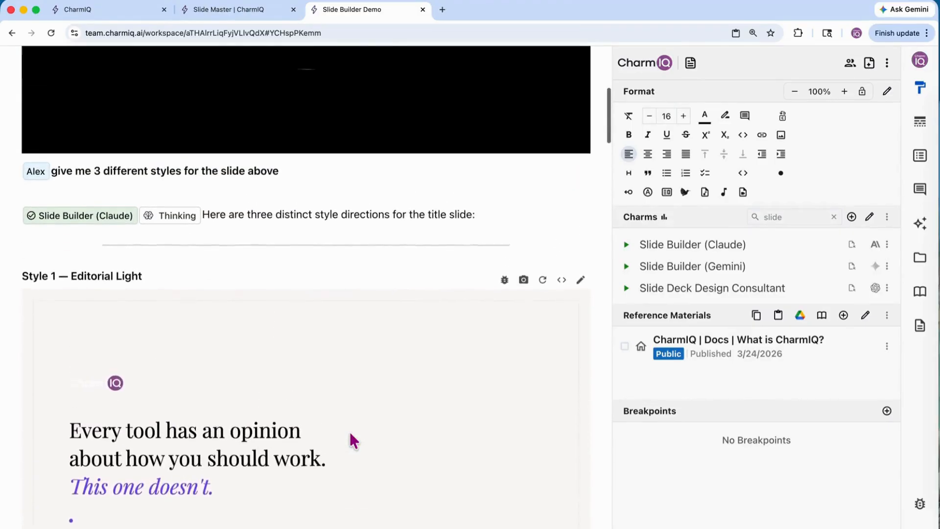
scroll(350, 431, up, 1)
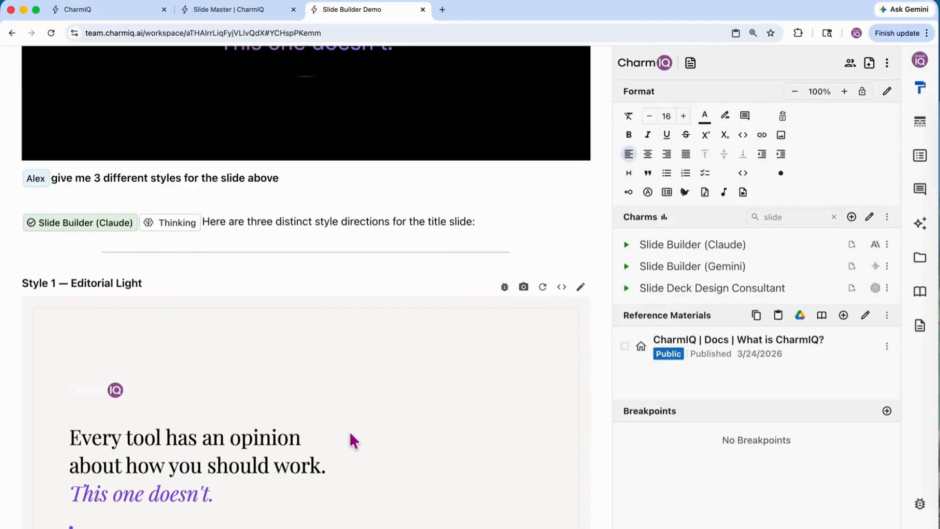
scroll(350, 431, down, 20)
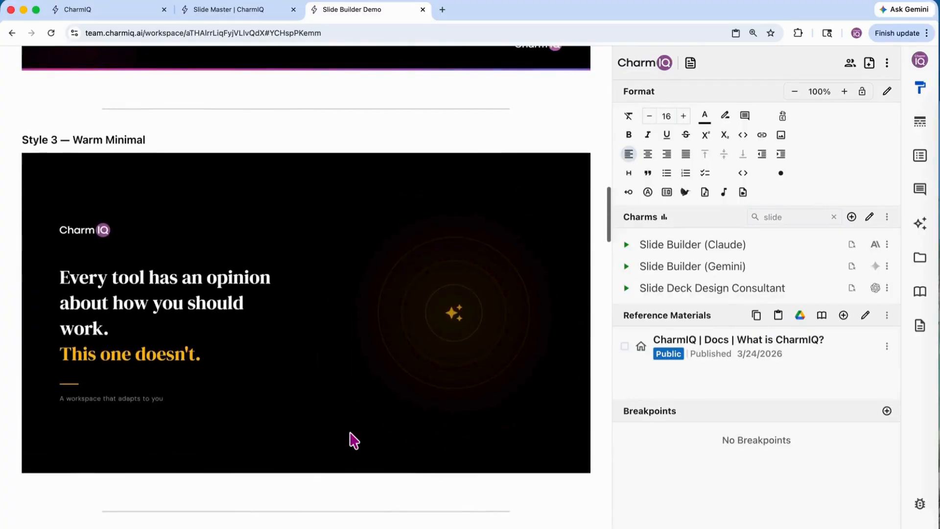
scroll(354, 440, up, 3)
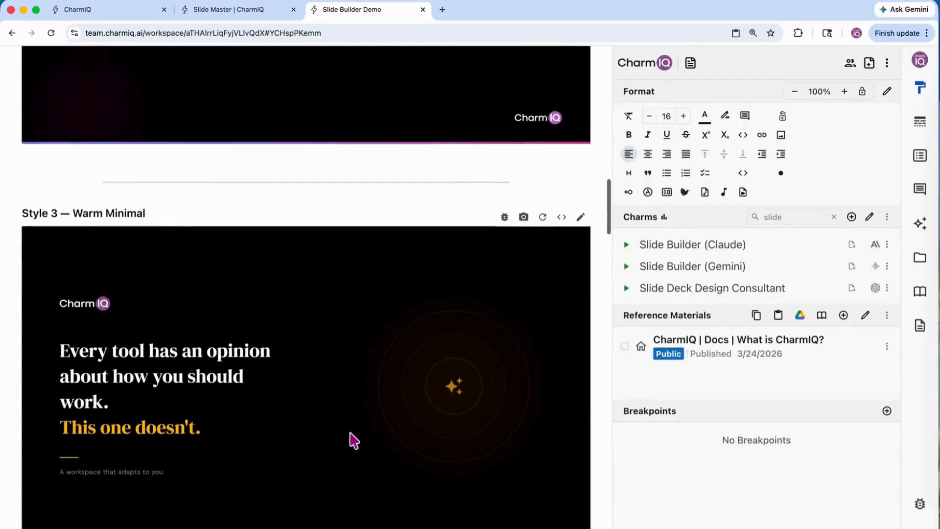
scroll(350, 433, up, 15)
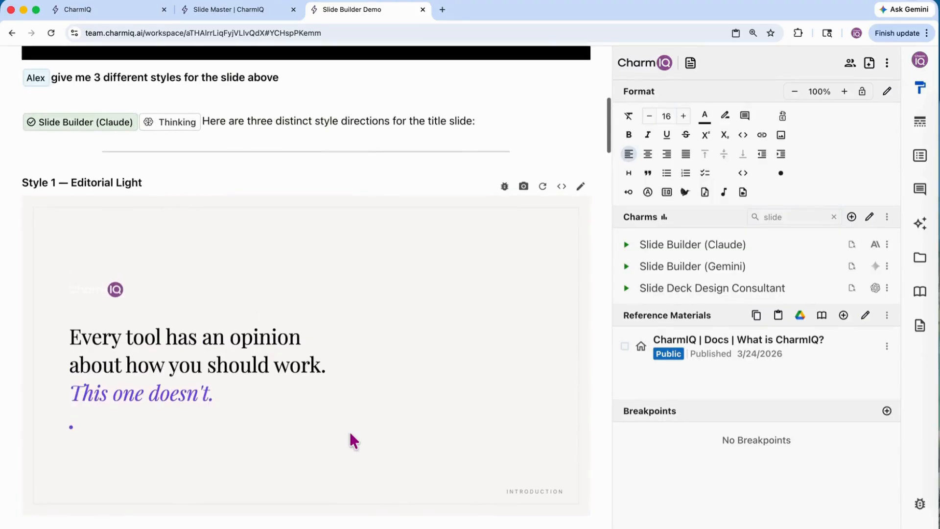
scroll(349, 431, up, 1)
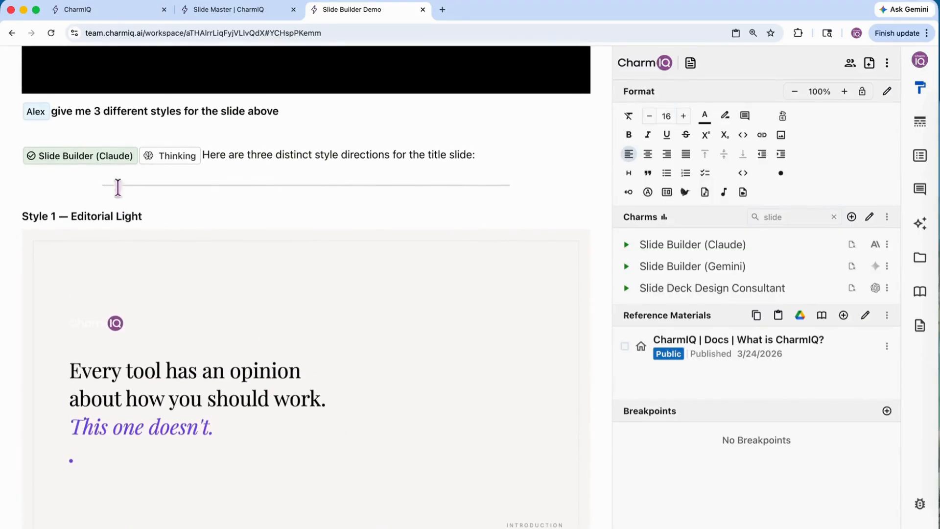
Insert an empty line between the opening slide and the three-styles request and add a breakpoint there
scroll(117, 186, up, 4)
mouse_move(66, 193)
click(11, 211)
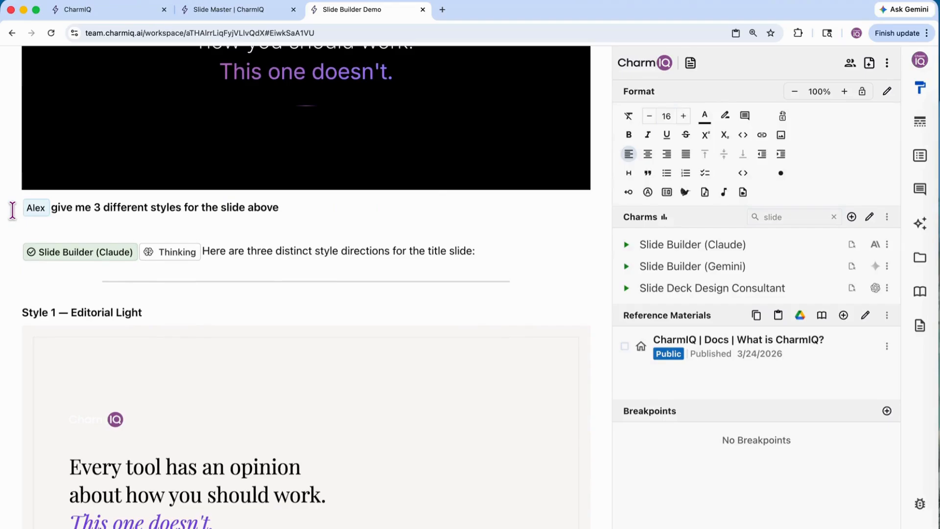
key(Return)
click(44, 144)
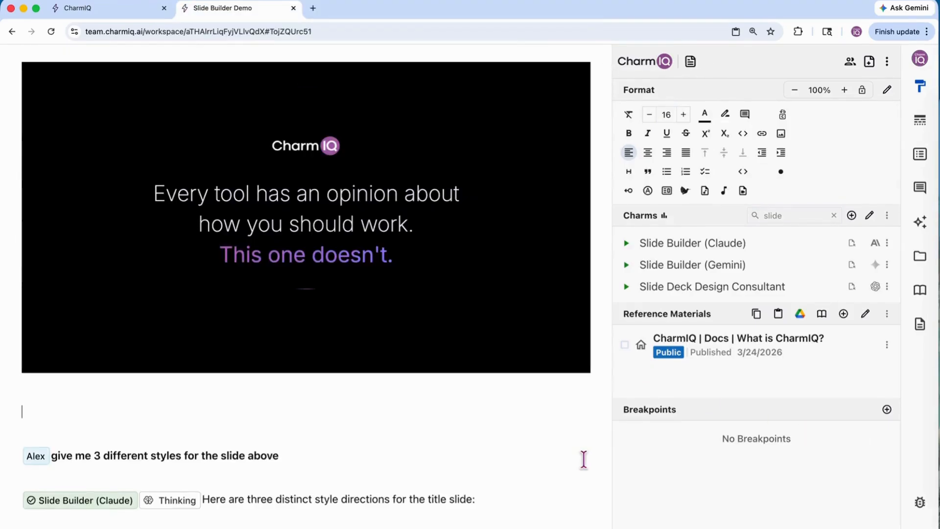
click(887, 410)
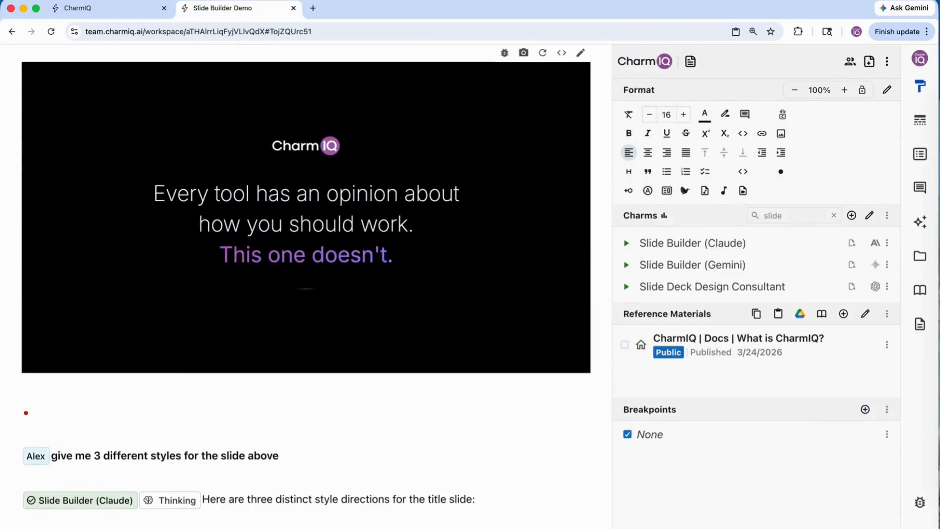
Ask All Purpose Charm "give me the list of design style in the last century that I can apply to my slide design" and read the list
text(give)
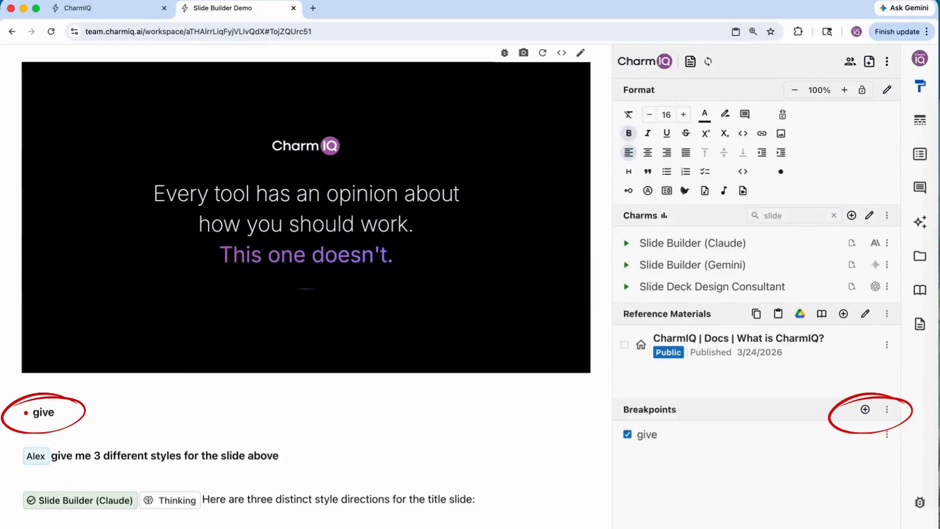
text( me the list of s)
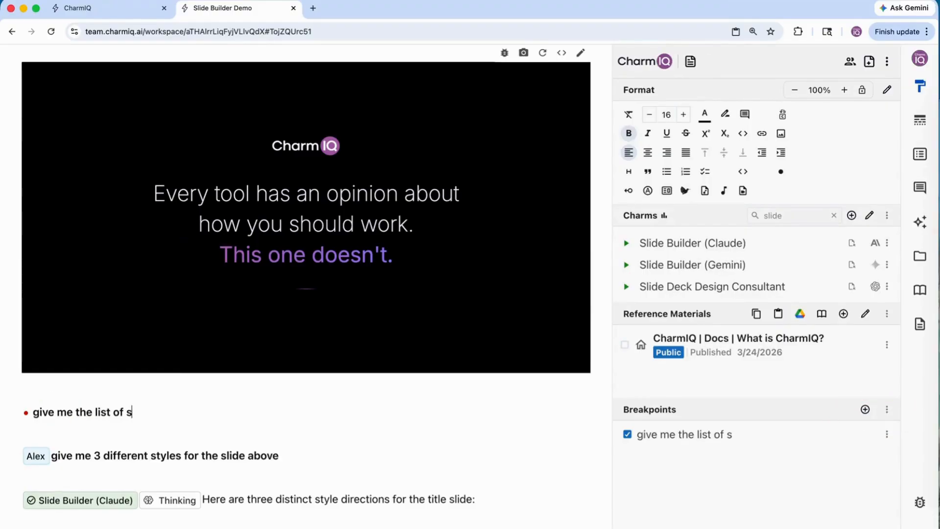
key(BackSpace)
text(design st)
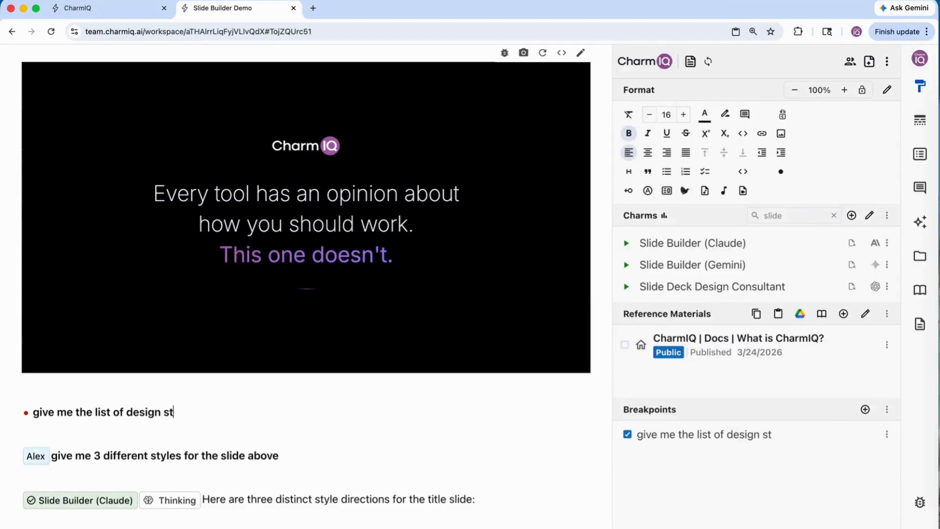
text(yle in the last )
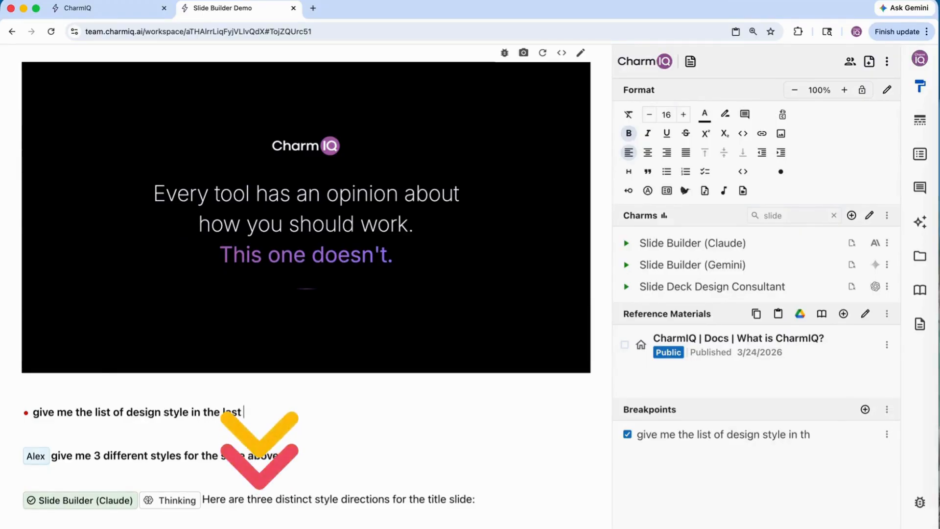
text(century that I can apply to my slide design)
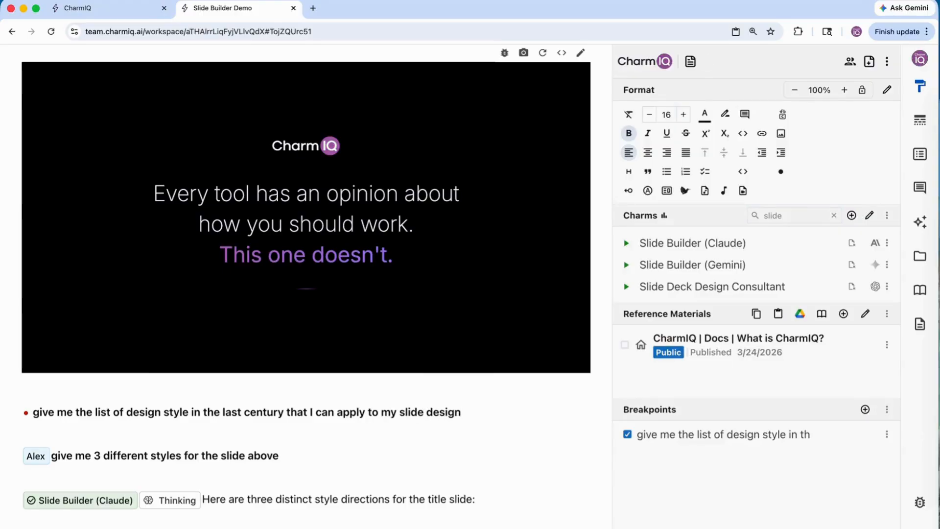
key(Return)
text(@all)
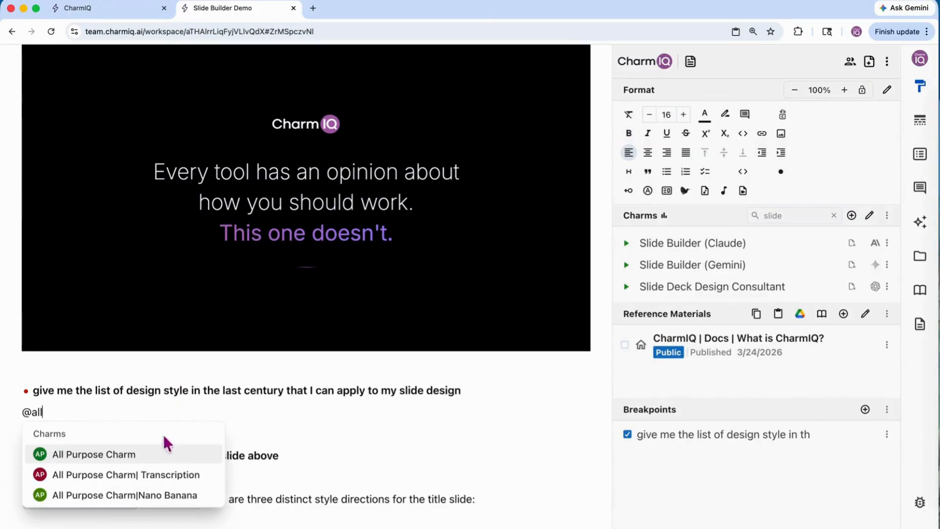
click(122, 455)
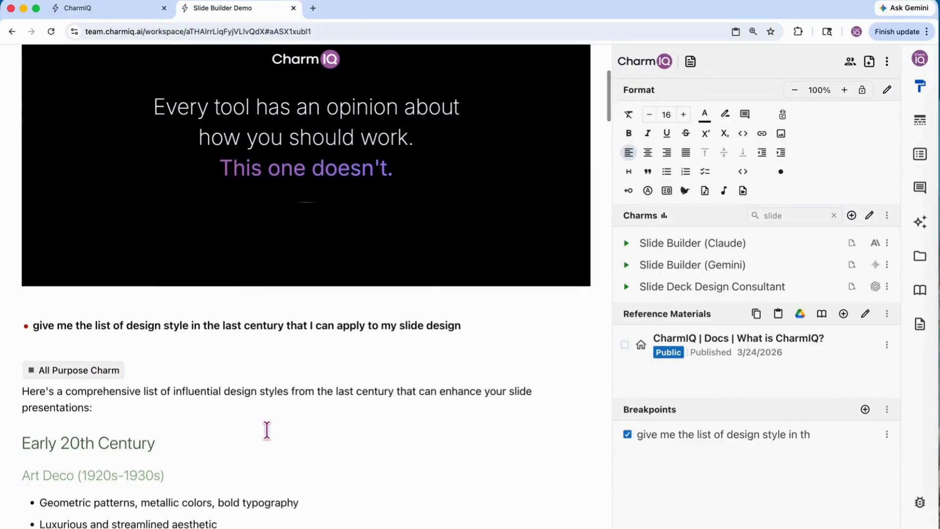
scroll(277, 456, down, 4)
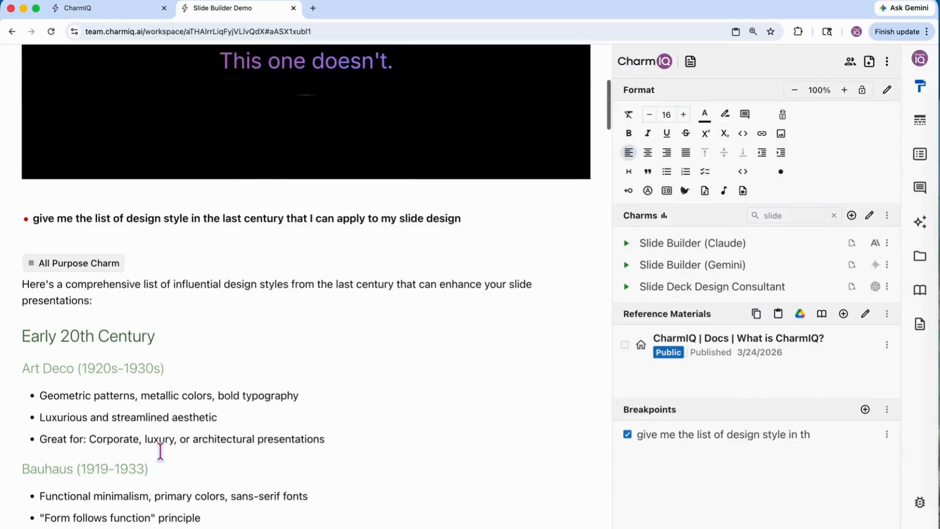
scroll(230, 461, down, 2)
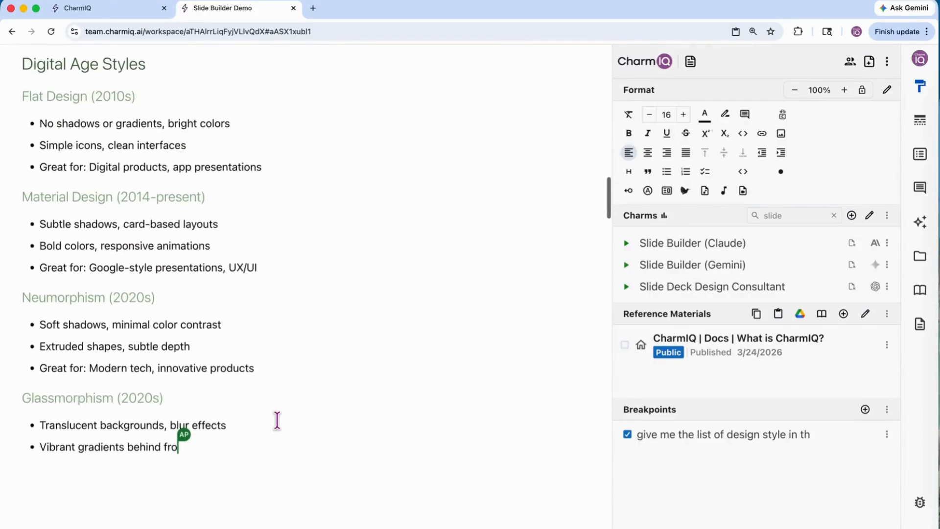
Insert empty lines between the opening slide and the request for the list of design styles
scroll(296, 499, up, 2)
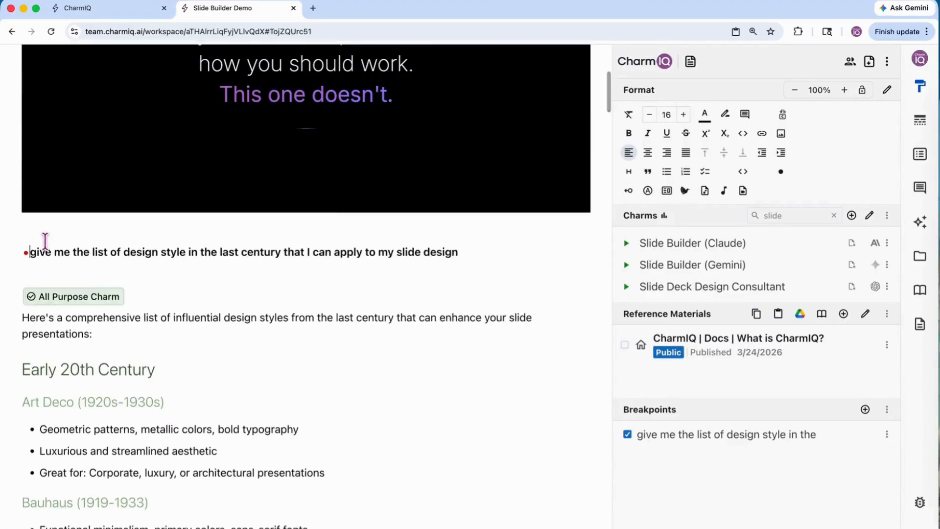
click(40, 235)
key(Return)
key(Return)
key(Return)
click(35, 198)
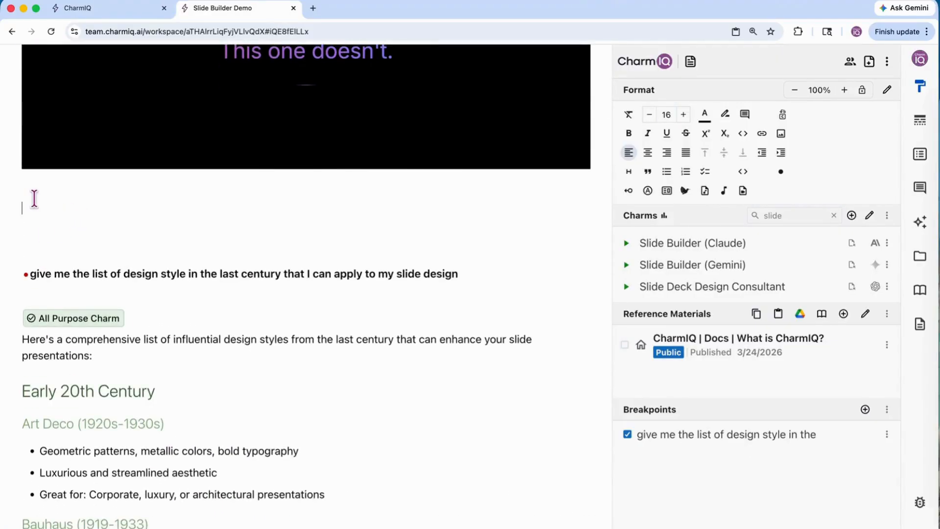
Below the opening slide, ask Slide Builder (Claude) to "create the slide above in 3 different style: Swiss; pop art and flat design"
text(create the slide above i)
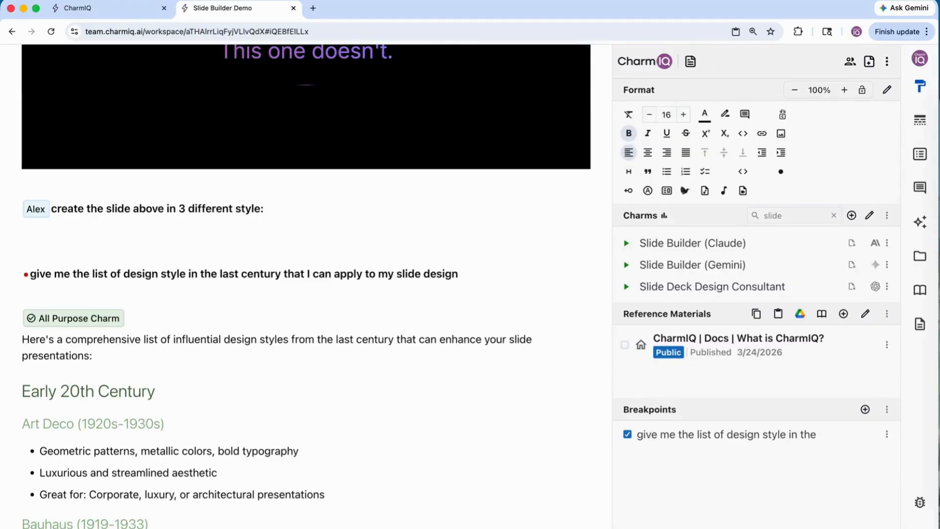
text(n 3 different style:)
text(Swiss; pop art and flat desi)
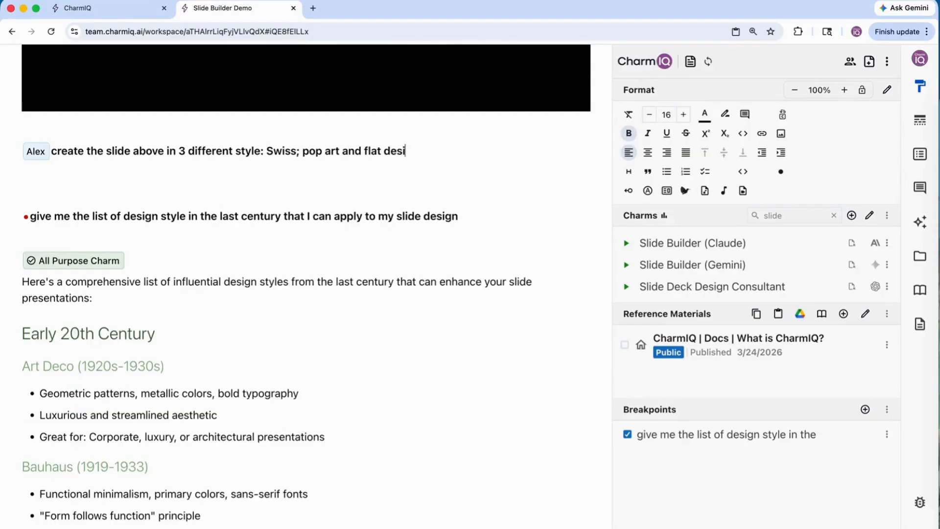
text(gn)
key(Return)
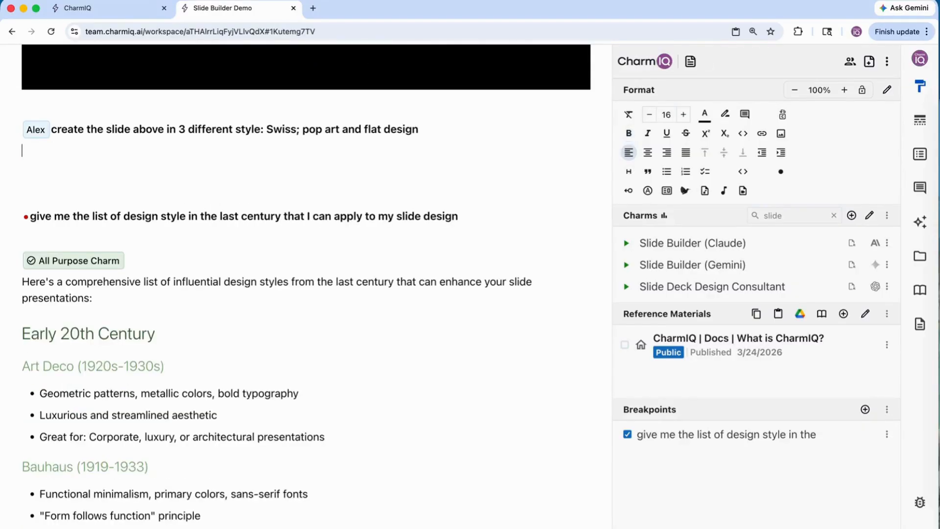
text(@clau)
click(139, 194)
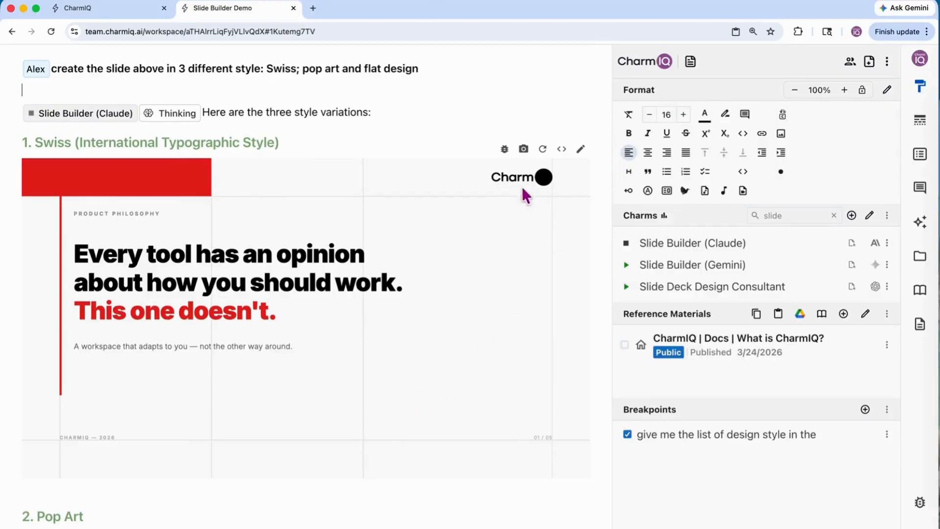
Examine the generated Swiss, Pop Art and Flat Design versions of the opening slide
scroll(530, 393, down, 1)
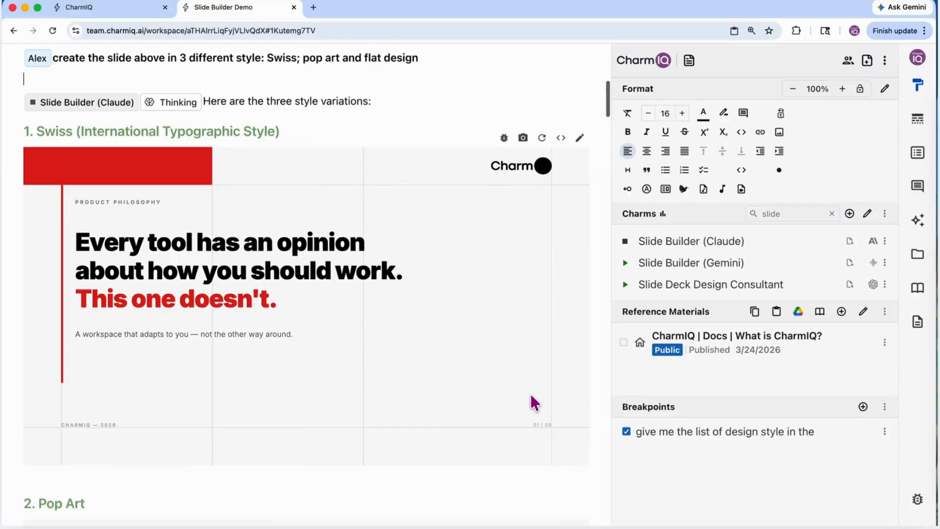
scroll(530, 396, down, 5)
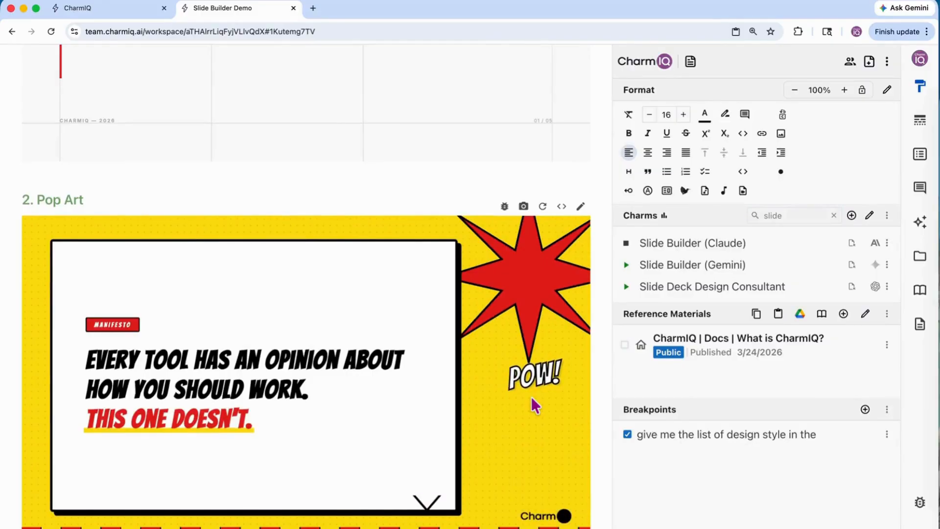
scroll(536, 405, down, 1)
scroll(542, 427, down, 1)
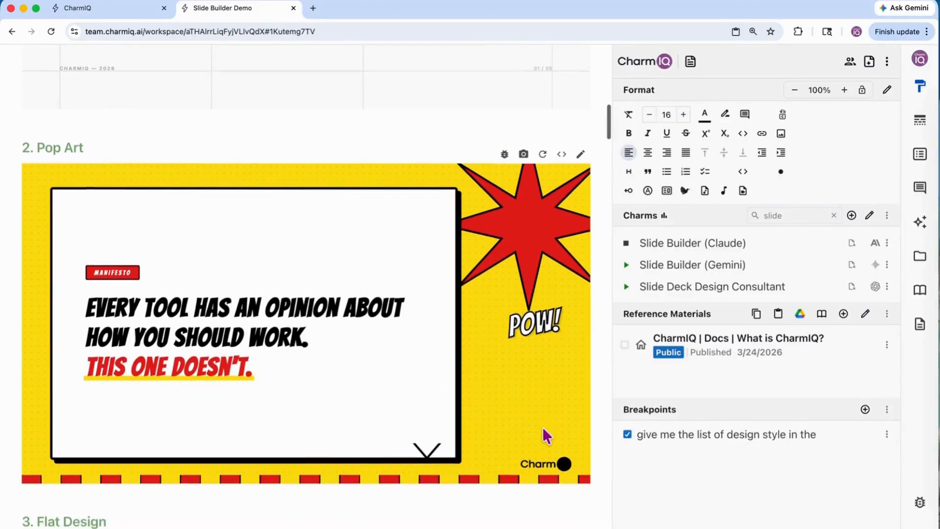
scroll(506, 339, up, 1)
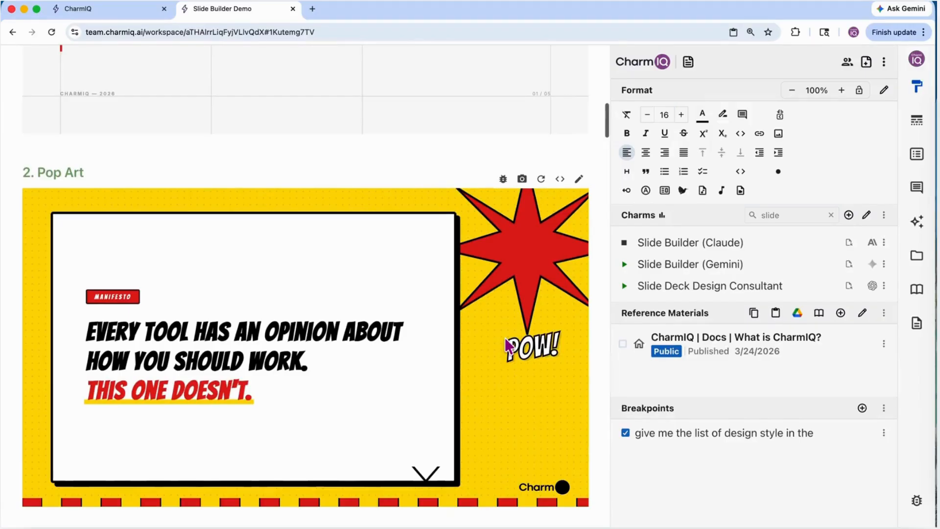
scroll(507, 345, down, 5)
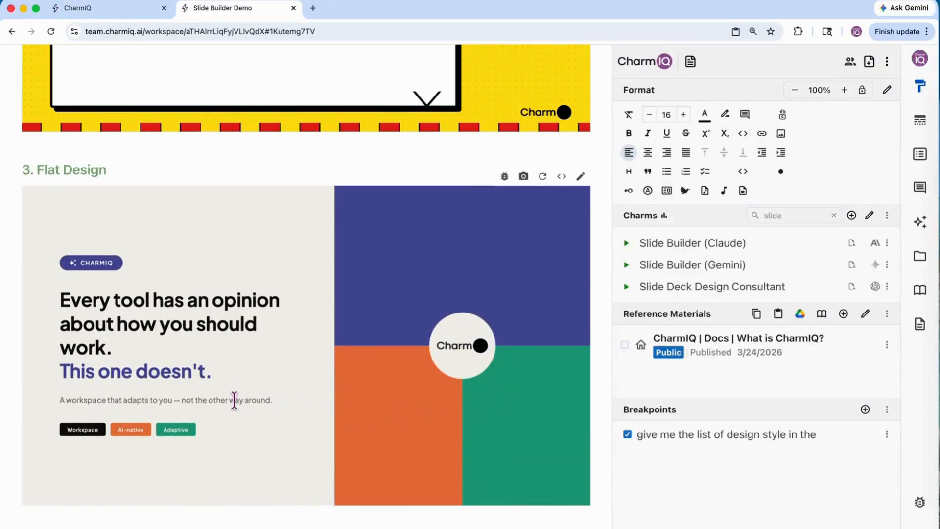
scroll(296, 450, up, 4)
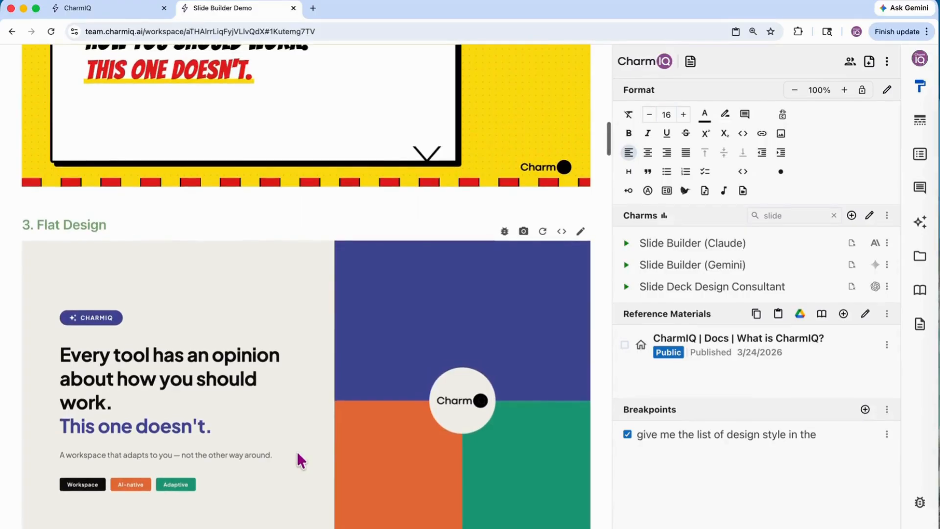
scroll(296, 451, down, 6)
scroll(297, 451, up, 3)
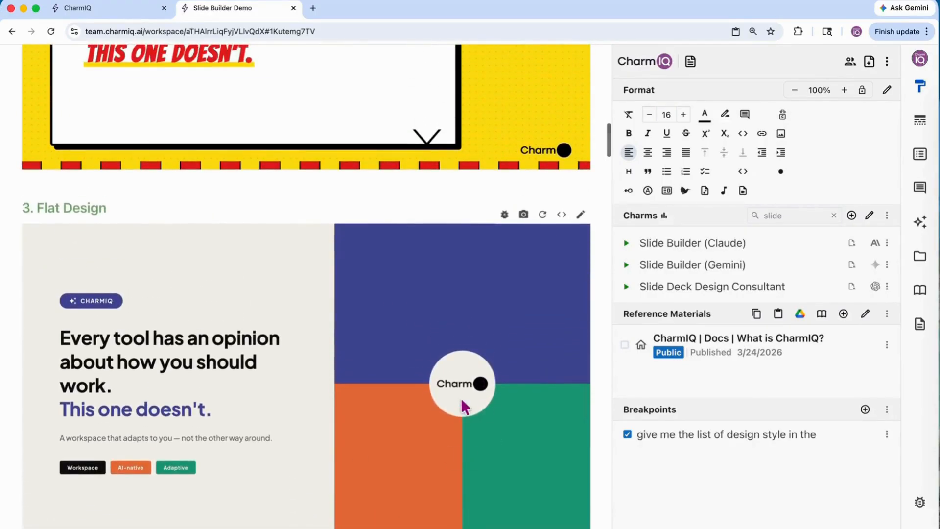
Compare the three style versions with the original opening slide and read the table of their key characteristics
scroll(412, 436, up, 15)
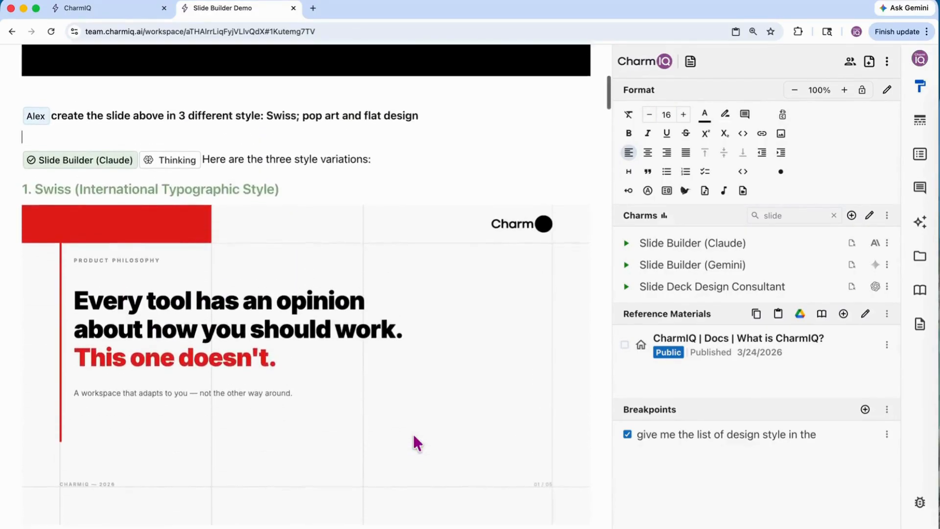
scroll(414, 437, up, 6)
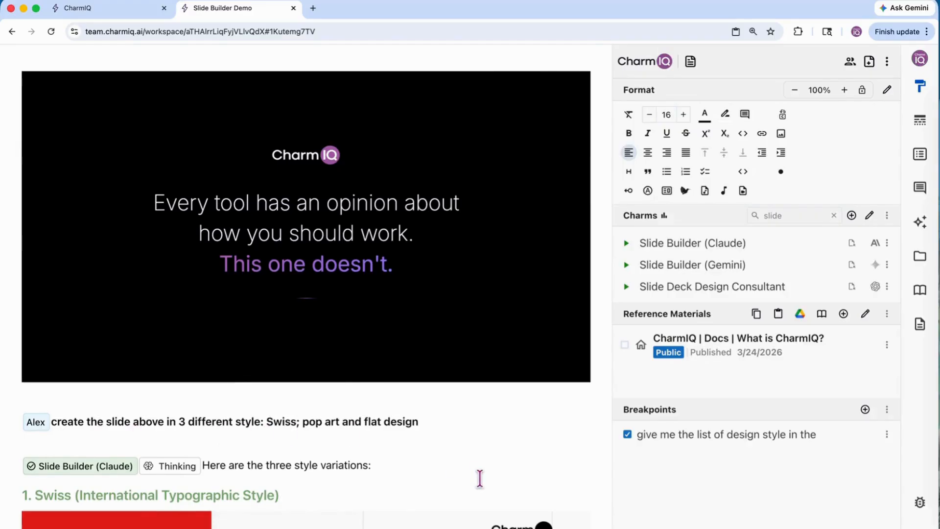
scroll(480, 478, down, 5)
scroll(479, 478, down, 15)
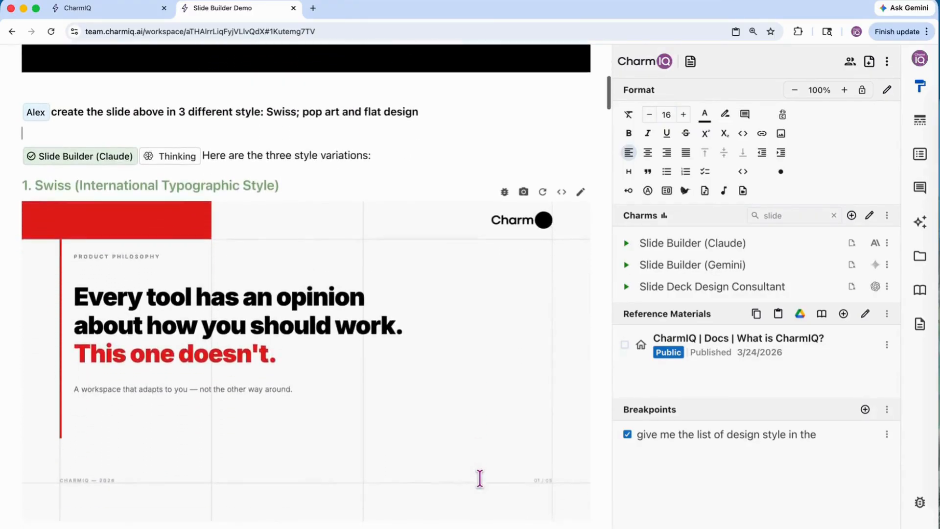
scroll(480, 478, down, 5)
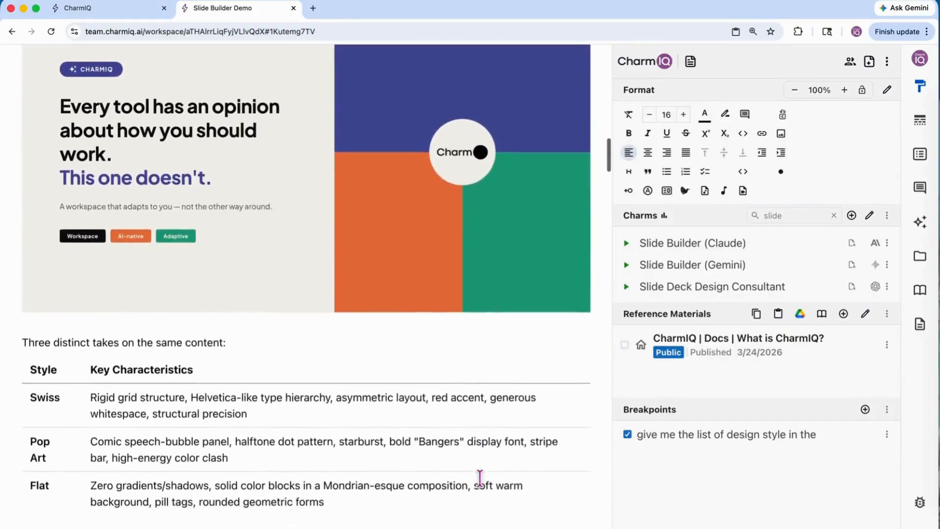
scroll(479, 478, up, 20)
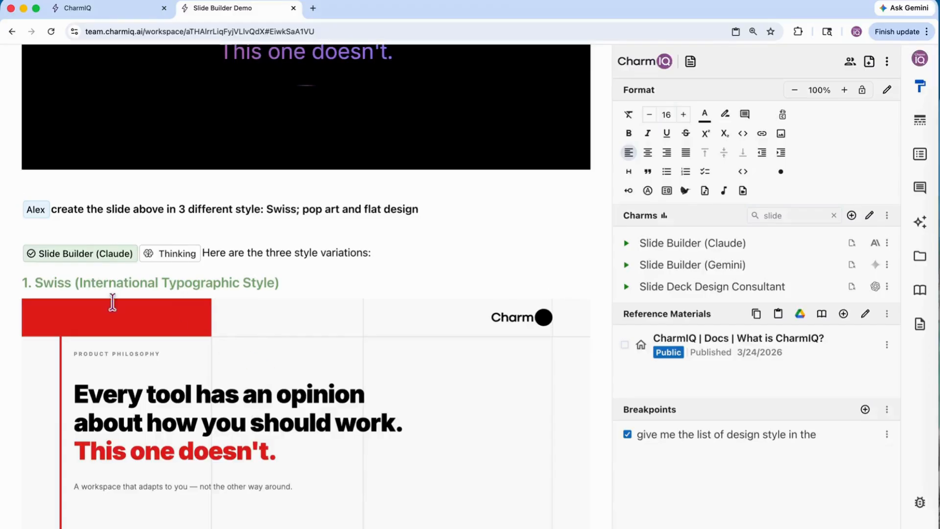
Insert empty lines between the opening slide and the Swiss, pop art and flat design request
scroll(184, 390, down, 1)
scroll(184, 390, up, 5)
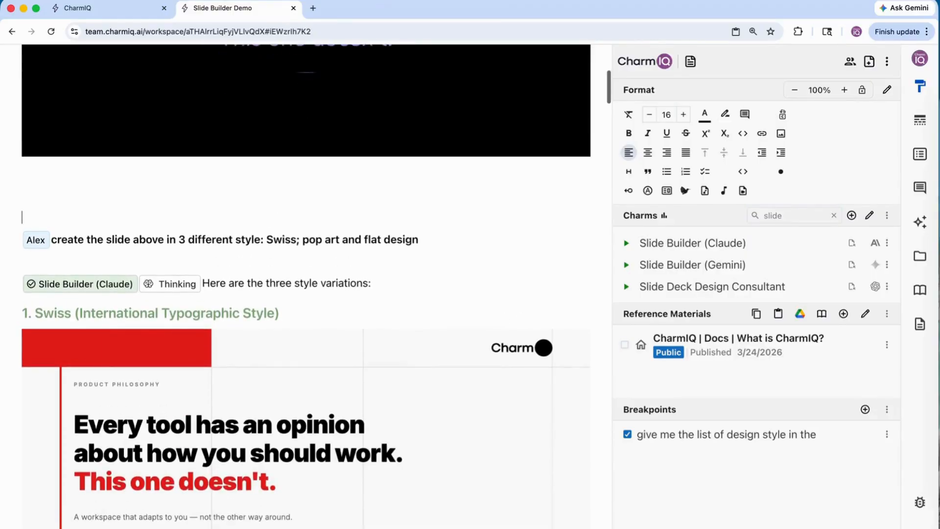
scroll(94, 481, up, 1)
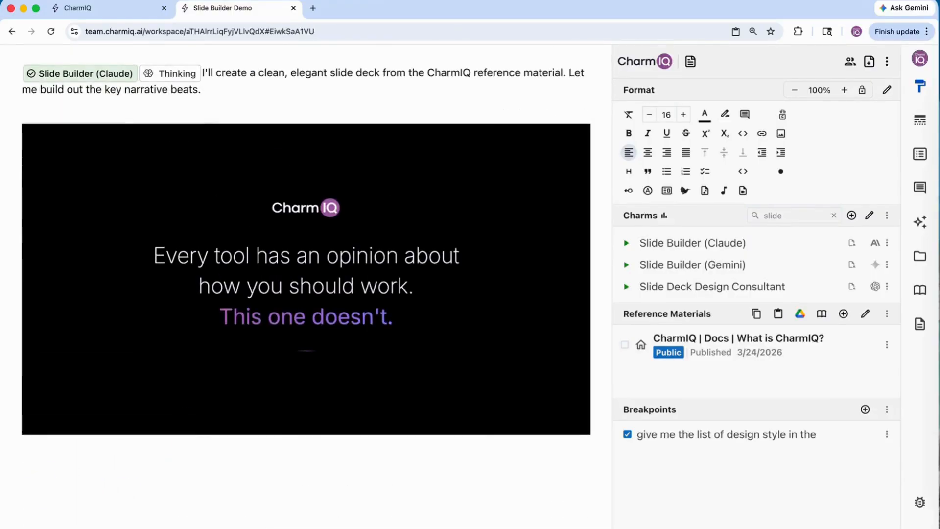
scroll(306, 279, down, 1)
scroll(306, 279, up, 1)
scroll(306, 279, down, 2)
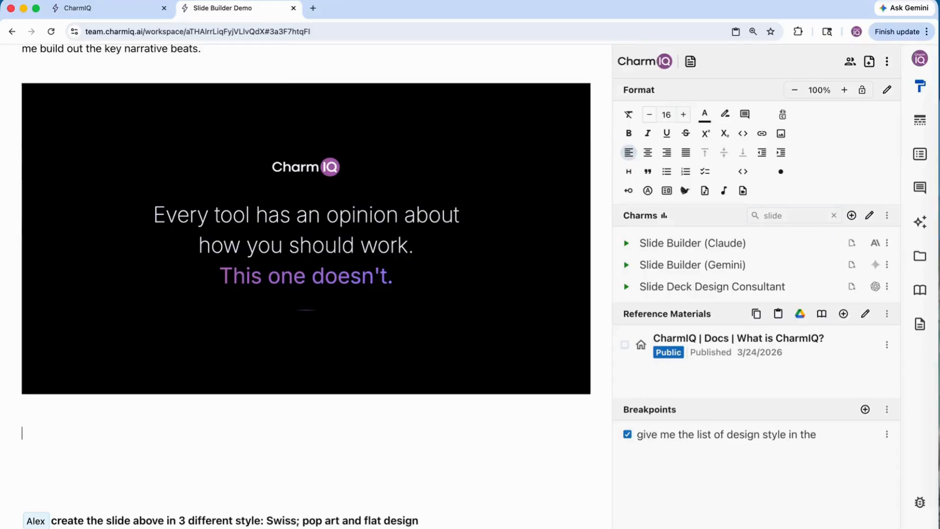
Ask Slide Builder (Claude) to "create the slide above in different style. create an elegant, photorealistic image to make the slide more visually appealing."
key(space)
text(create the slide above in different style. create an elegant, photo)
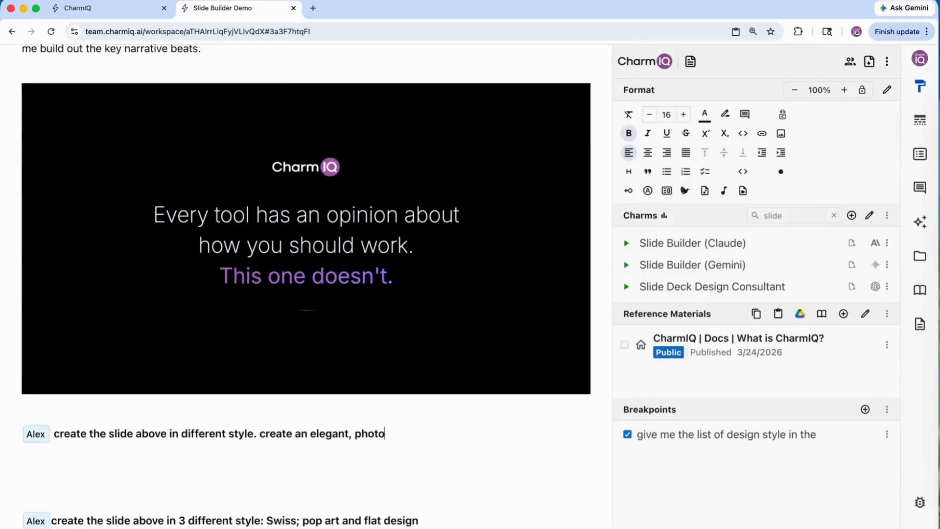
text(realistic image to make the slide)
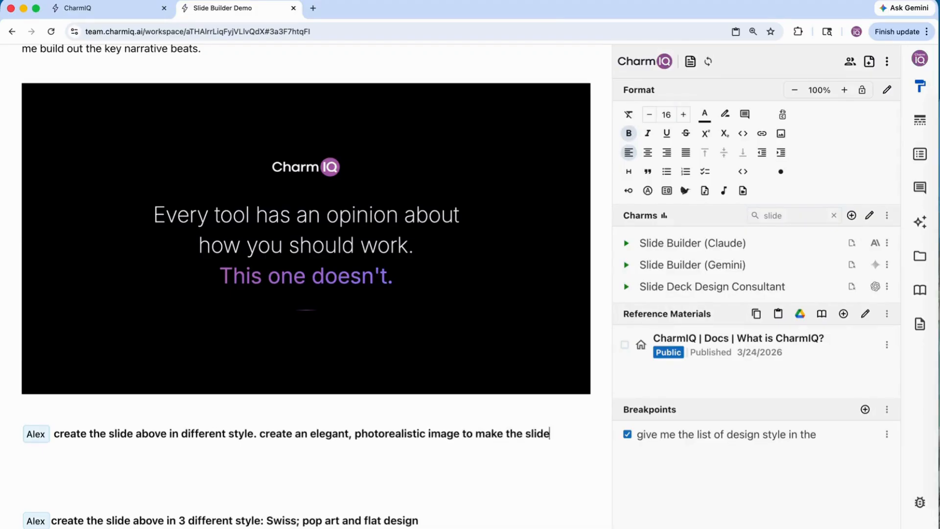
text( more visually appealing.)
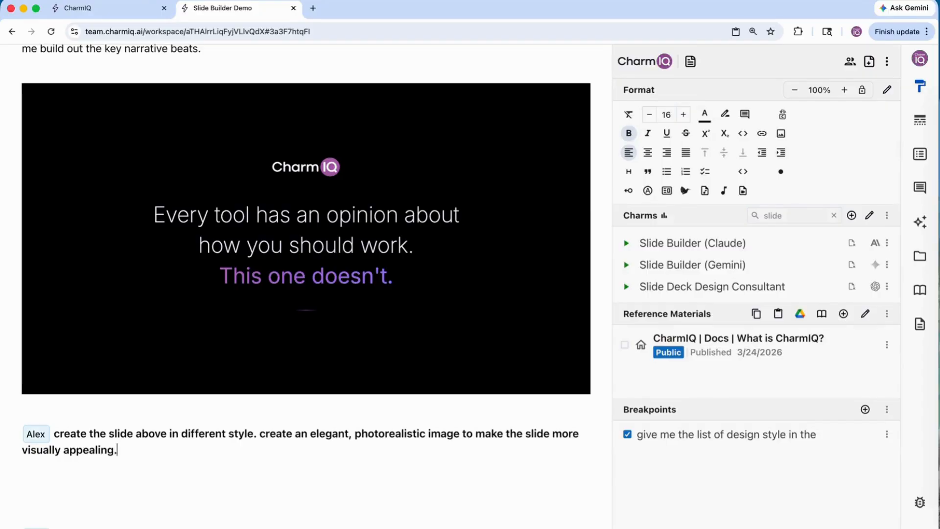
scroll(167, 497, down, 1)
drag(259, 412, 461, 418)
click(54, 454)
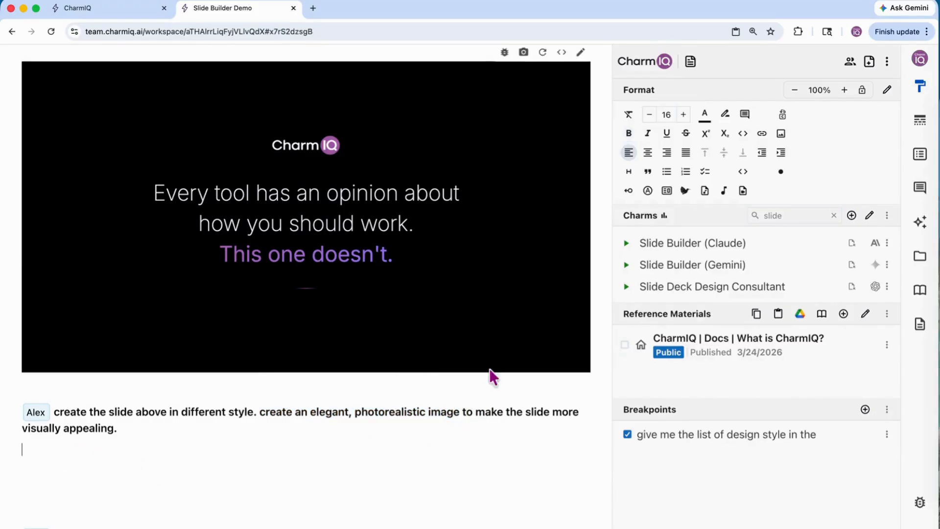
click(626, 243)
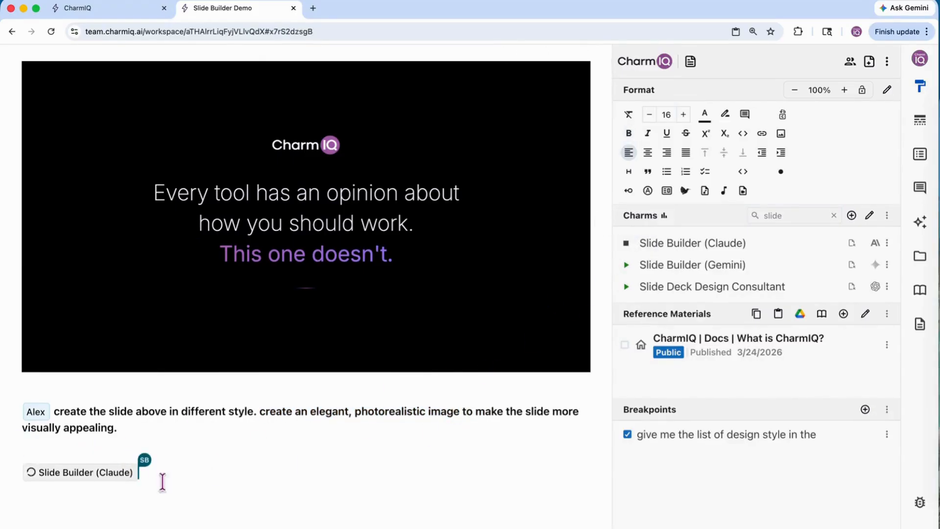
Insert empty lines below the running Slide Builder (Claude) response to the photorealistic image request
click(114, 502)
key(Return)
key(Return)
key(Return)
key(Return)
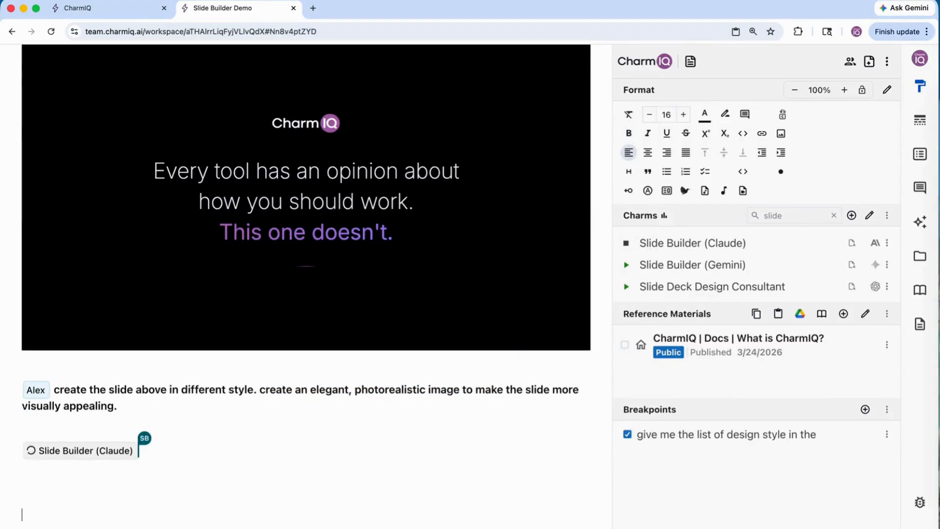
Examine the photorealistic version of the opening slide and read Slide Builder's notes on generating its hero image
scroll(249, 439, up, 1)
scroll(294, 450, up, 1)
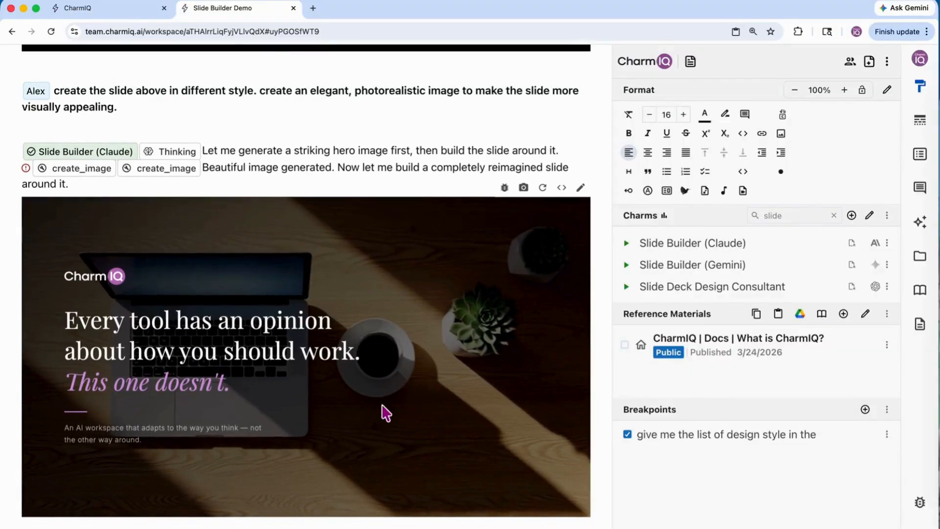
scroll(386, 413, down, 2)
scroll(387, 412, up, 1)
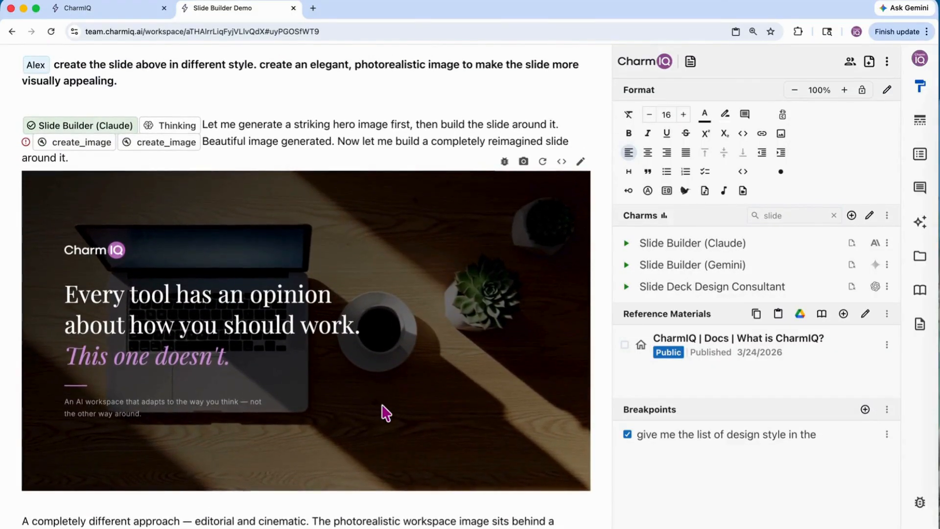
scroll(387, 413, down, 1)
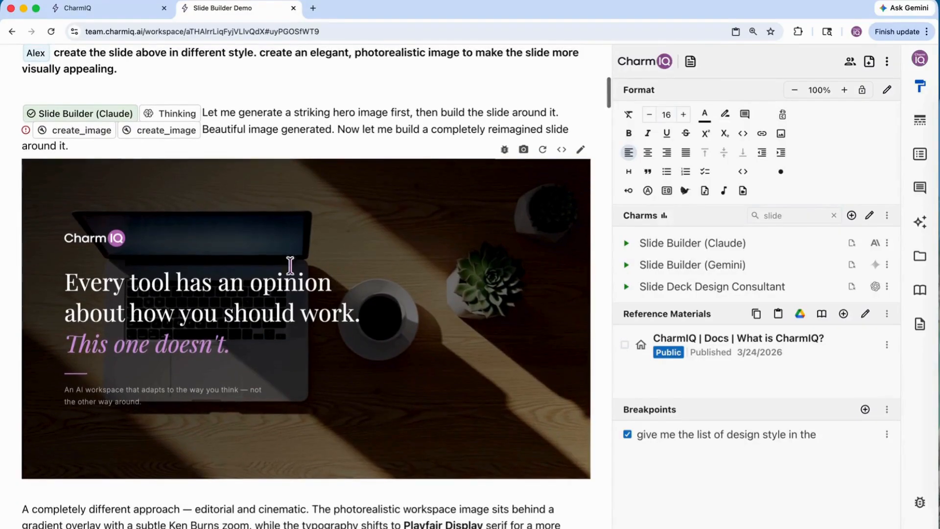
drag(204, 112, 565, 118)
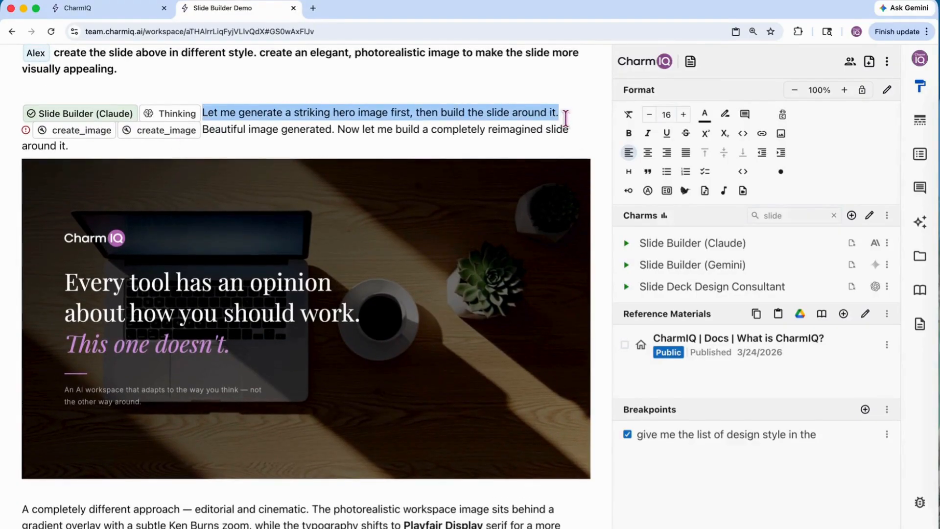
drag(204, 129, 566, 130)
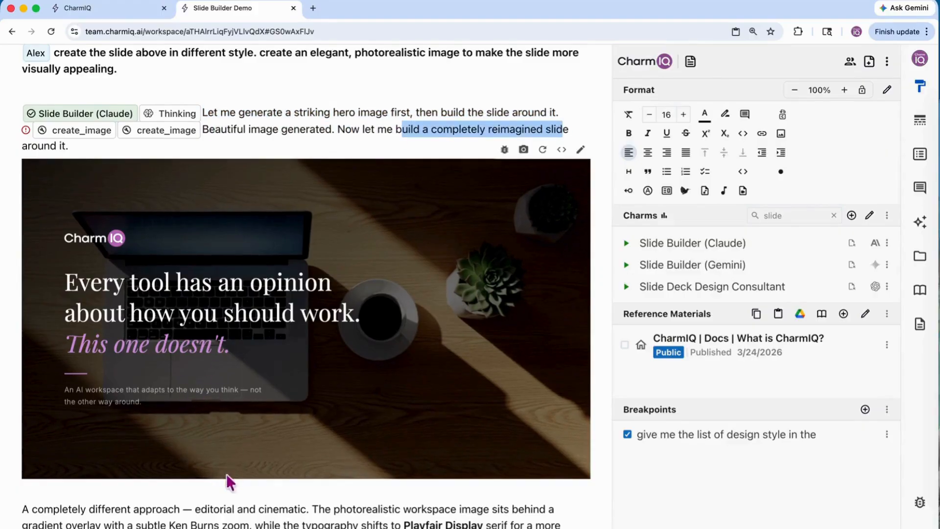
scroll(335, 465, down, 1)
scroll(336, 466, up, 3)
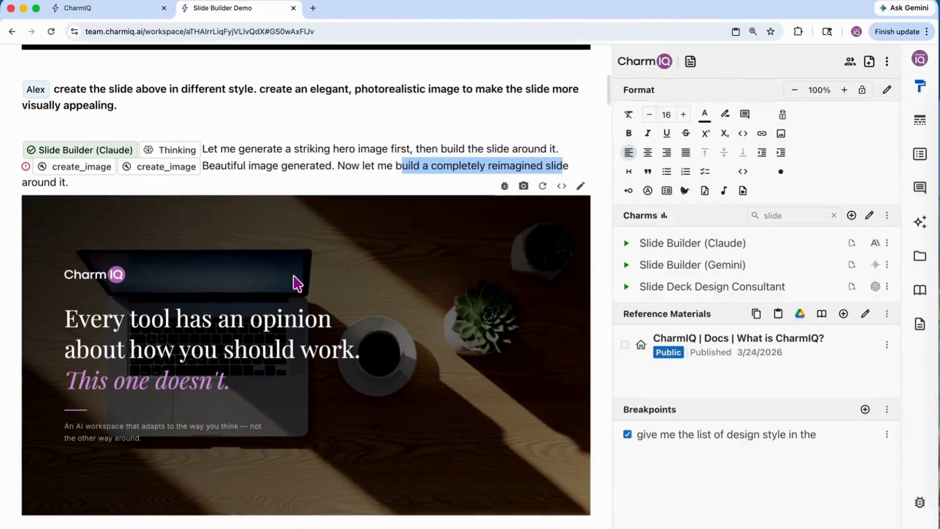
click(336, 169)
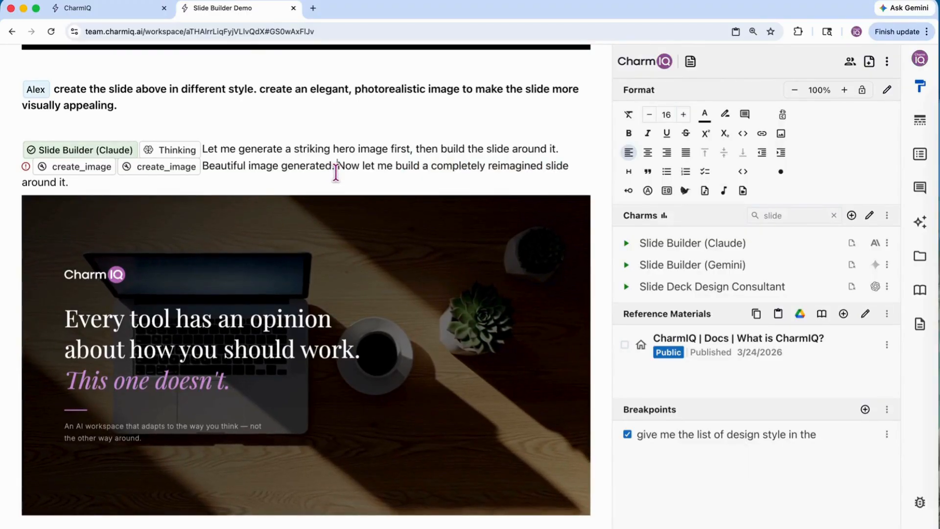
scroll(336, 172, up, 10)
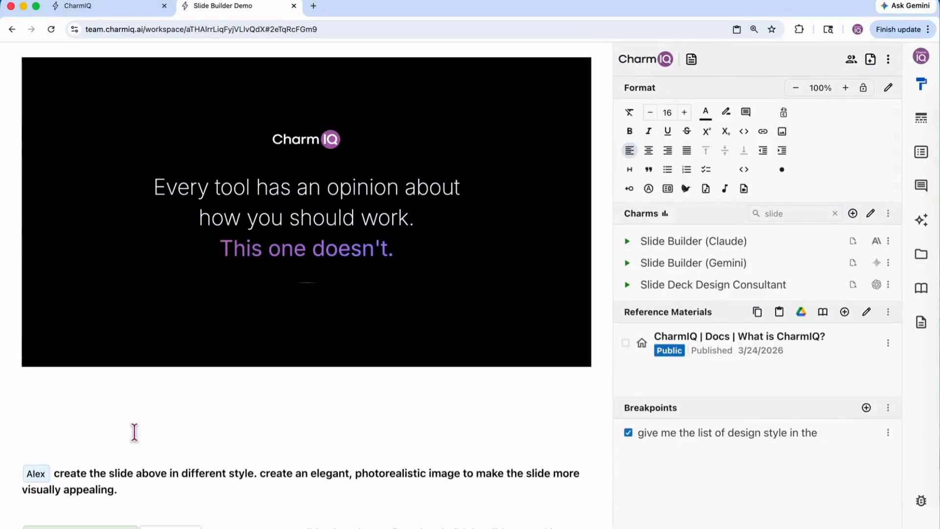
Below the opening slide, ask All Purpose Charm: "help me with some ideas for the image to reimagine the slide above. That image could be photorealistic, modern..."
click(23, 386)
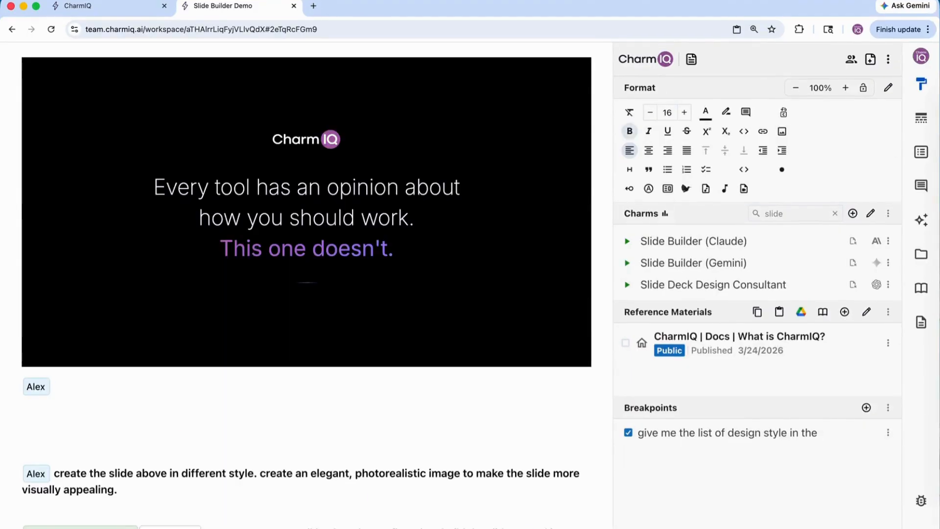
text(help me with some ideas for the image to reimagine the slide above. That image could be photorealistic, modern...)
drag(55, 374, 191, 390)
click(191, 390)
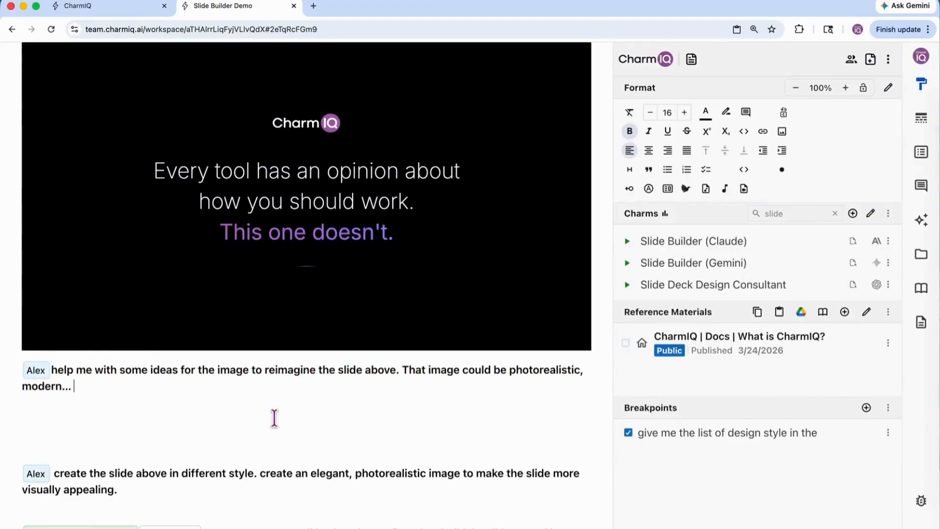
key(Return)
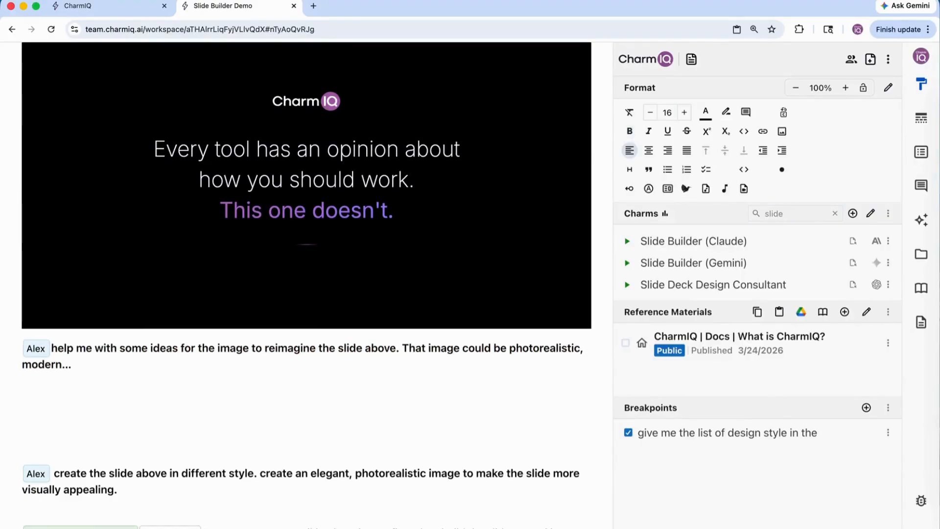
text(@all)
click(131, 430)
Ask All Purpose Charm: "help me with the prompt to generate the nature-inspired adaptation, macro shot of water droplets on a superhydrophobic surface, each forming unique shapes"
scroll(201, 428, up, 1)
scroll(201, 428, up, 1)
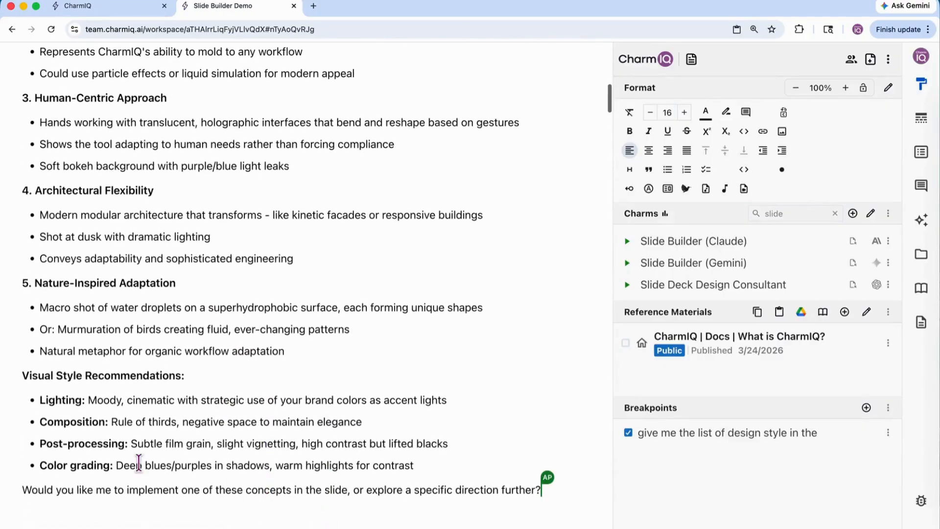
drag(38, 287, 304, 372)
click(41, 520)
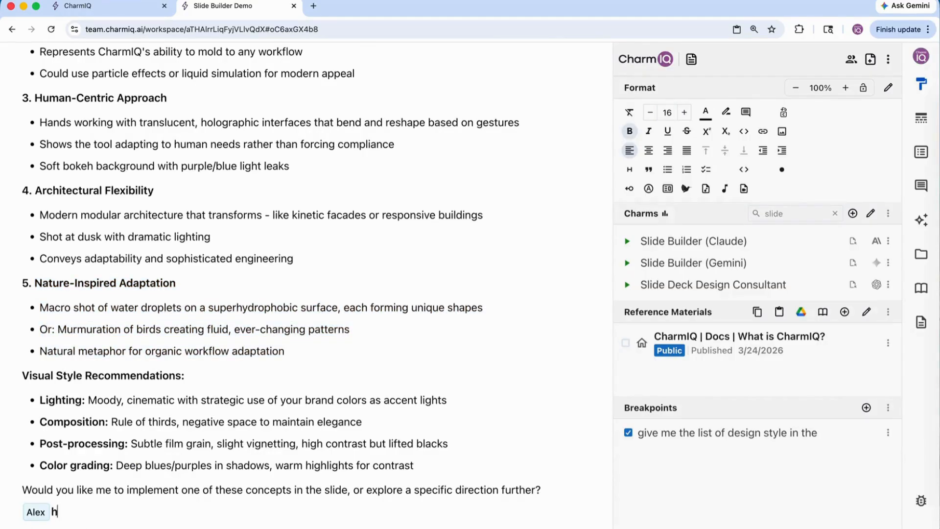
text(help me with the prompt to generate the nature-inspired adaptation, macro shot of water droplets on a superhydrophobic surface, each forming unique shapes)
key(Return)
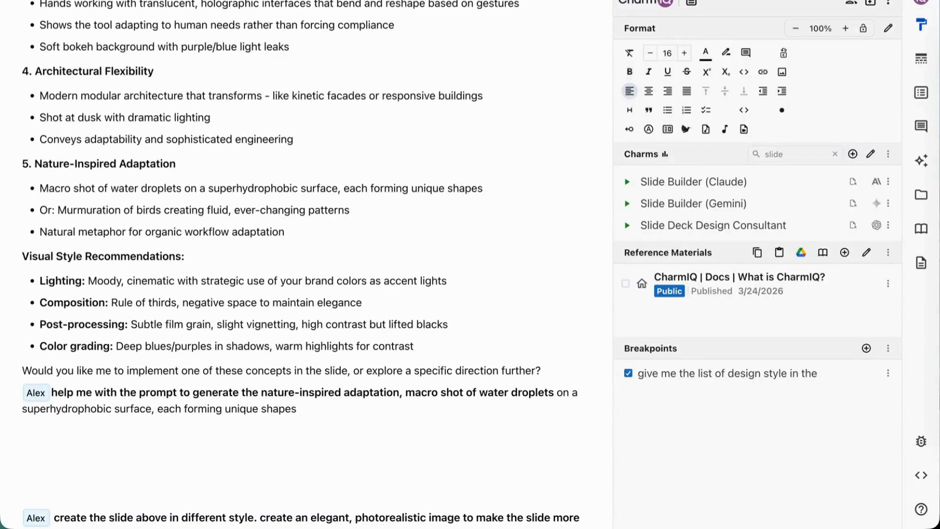
text(@all)
click(127, 472)
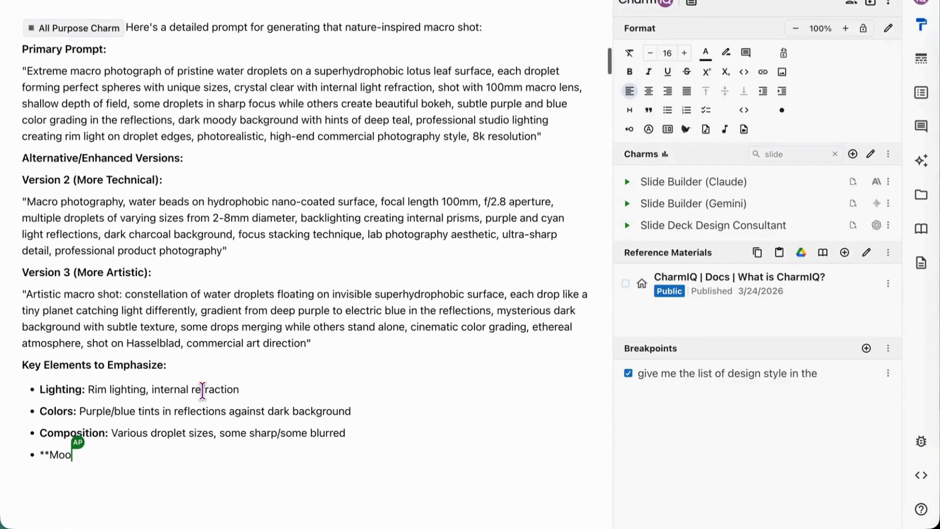
Generate and import one 16:9 image from the Primary Prompt text using Google Imagen with model imagen-4.0-ultra-generate-001
scroll(54, 325, up, 5)
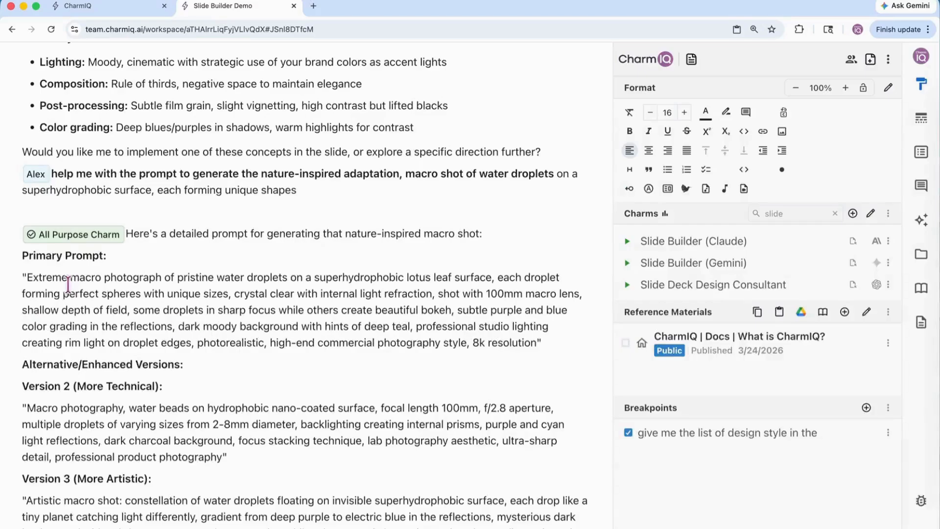
drag(27, 218, 216, 250)
drag(217, 310, 537, 343)
click(787, 137)
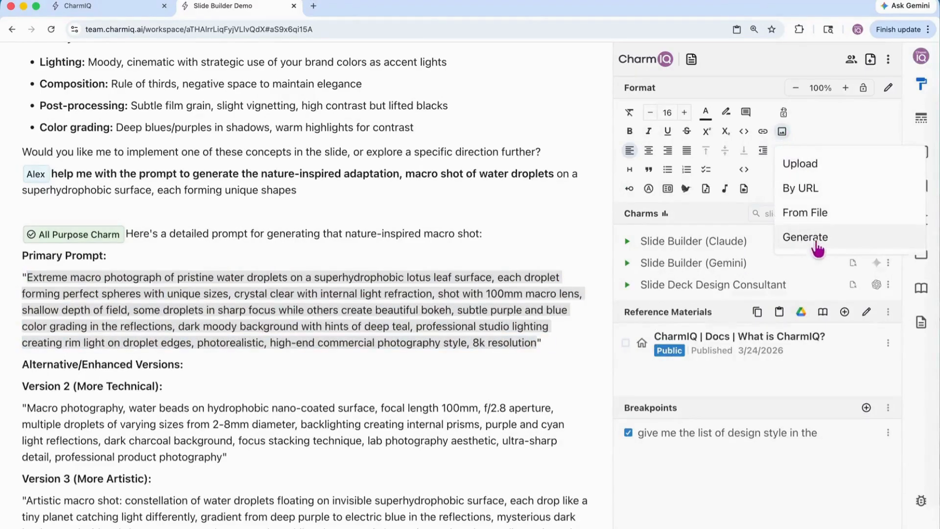
click(803, 235)
click(443, 278)
click(391, 268)
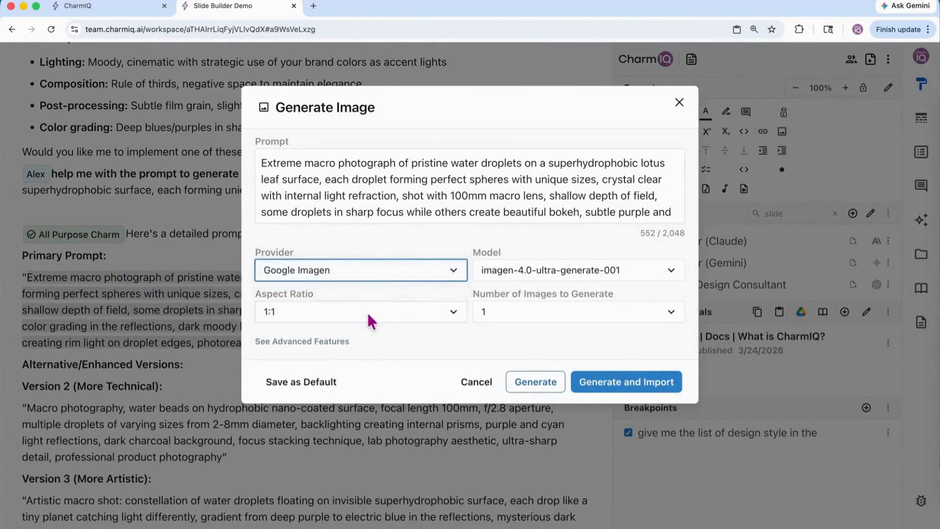
click(369, 313)
click(627, 382)
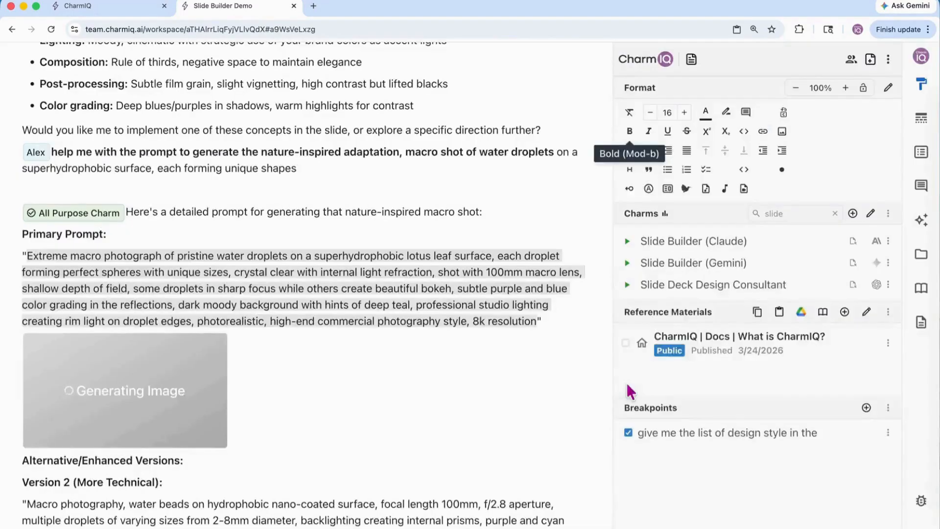
Copy the generated water droplet image onto a new line directly below the original opening slide
scroll(545, 336, up, 3)
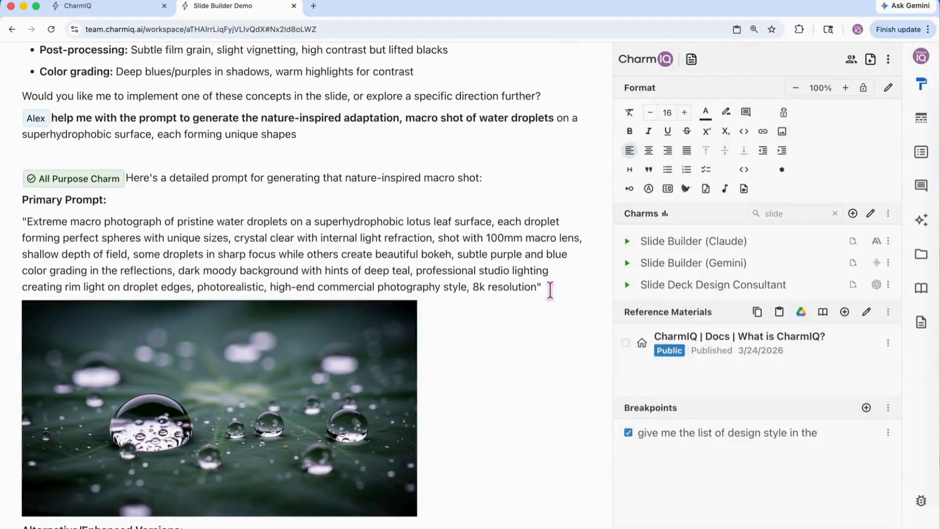
drag(550, 289, 292, 167)
click(317, 392)
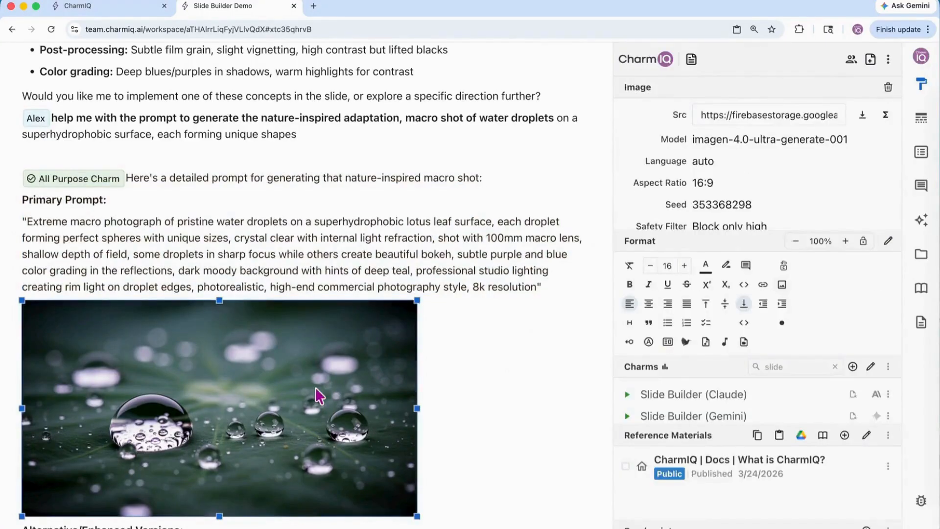
scroll(316, 389, up, 10)
click(594, 404)
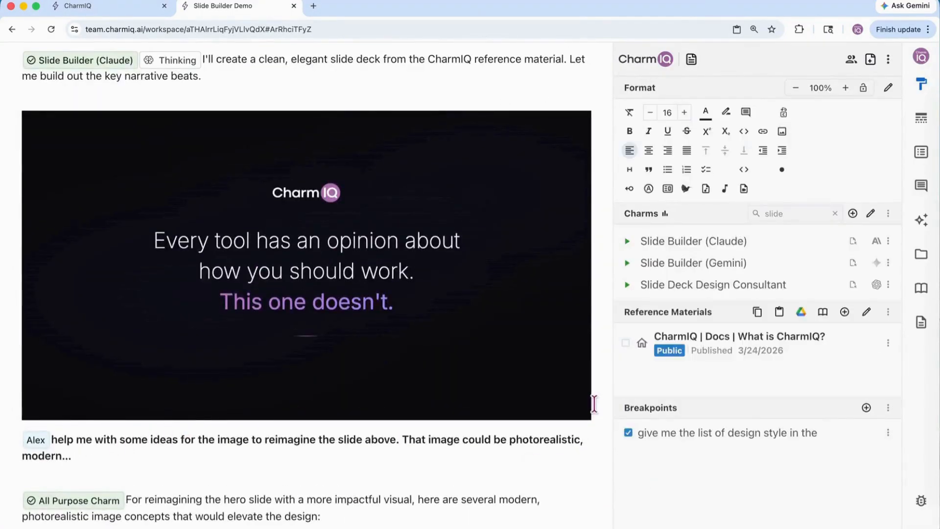
key(Return)
key(Return)
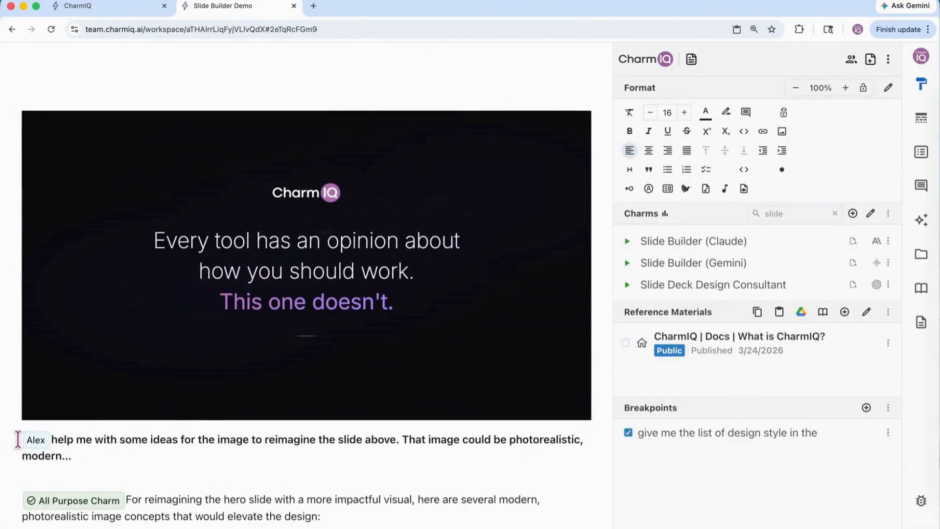
click(18, 439)
key(Return)
key(Return)
key(Return)
key(Return)
key(Up)
key(ctrl+v)
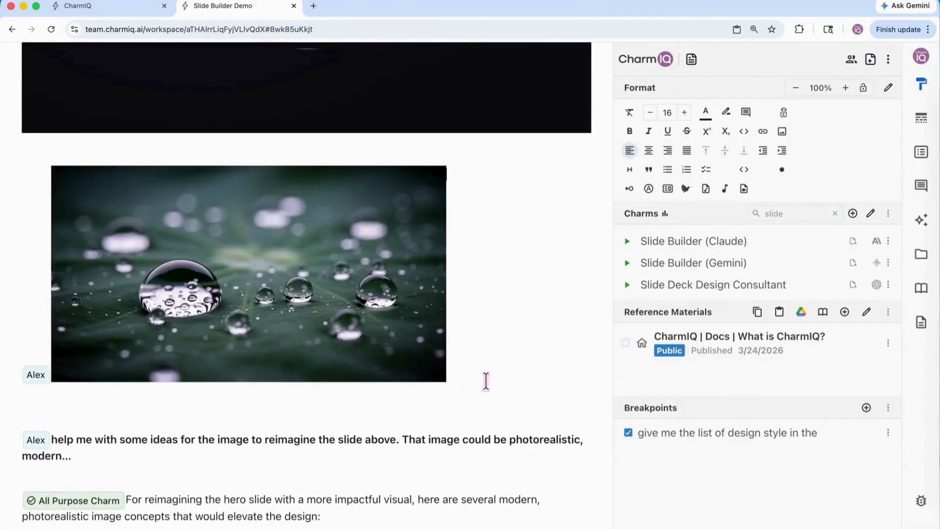
Ask Slide Builder (Claude) to "redesign the slide above with this image", placing the request under the water droplet image
key(Return)
text(redesign the slide above with this image)
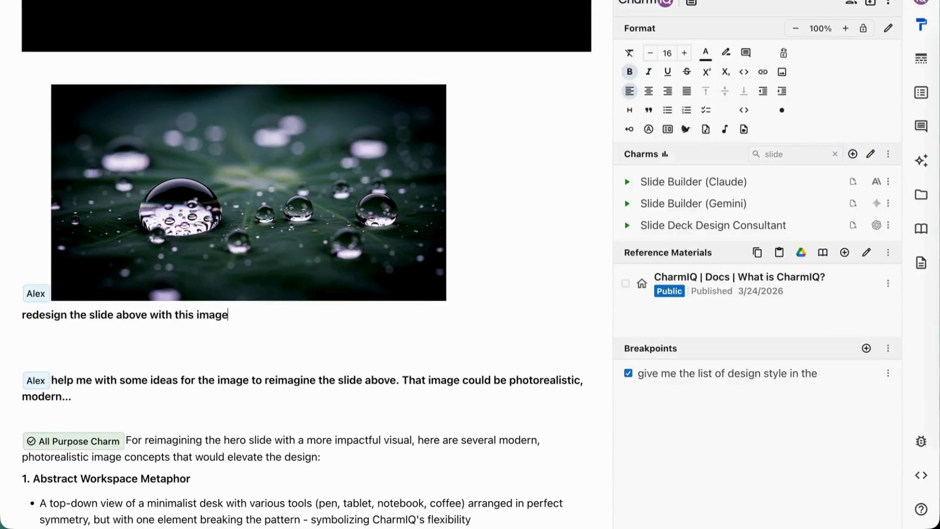
key(Return)
text(@clau)
click(55, 460)
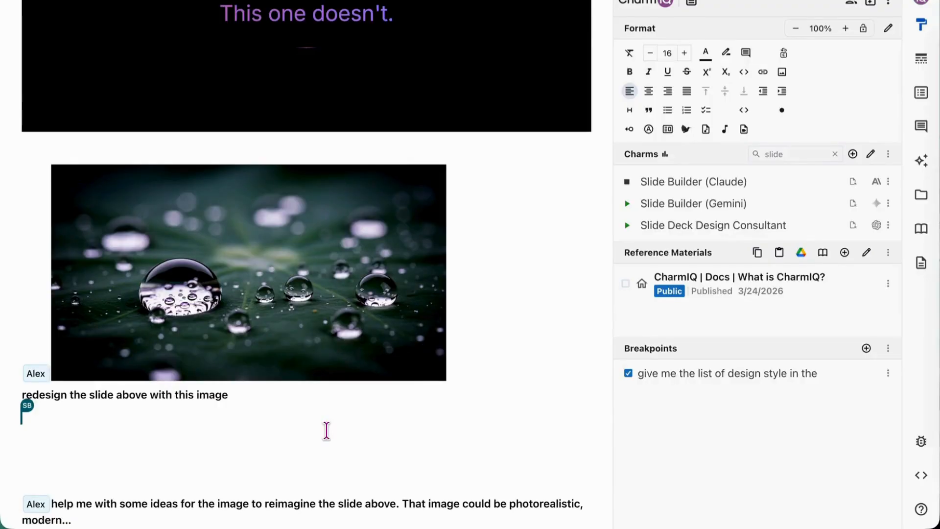
scroll(516, 407, down, 1)
click(117, 451)
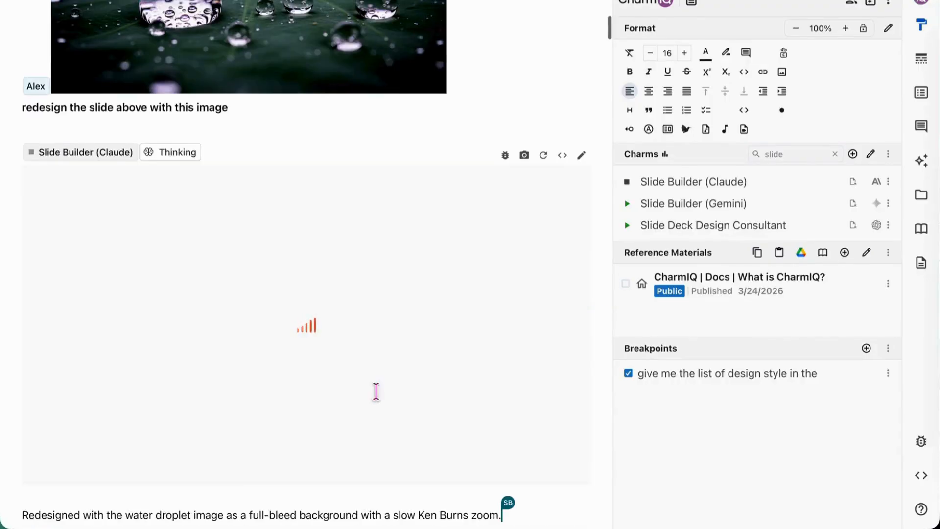
Examine the water droplet redesign, check its charm cost breakdown, and compare it with the source image and original opening slide
scroll(395, 484, down, 1)
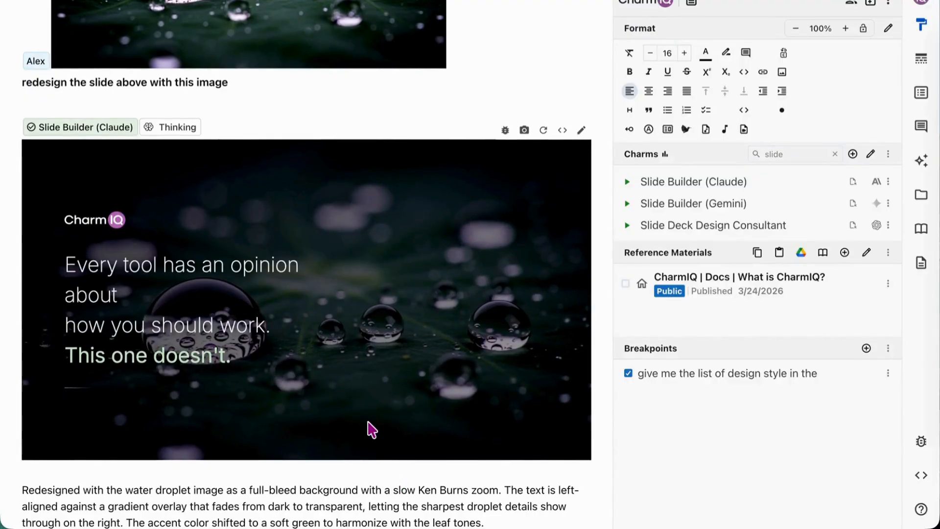
scroll(372, 430, down, 3)
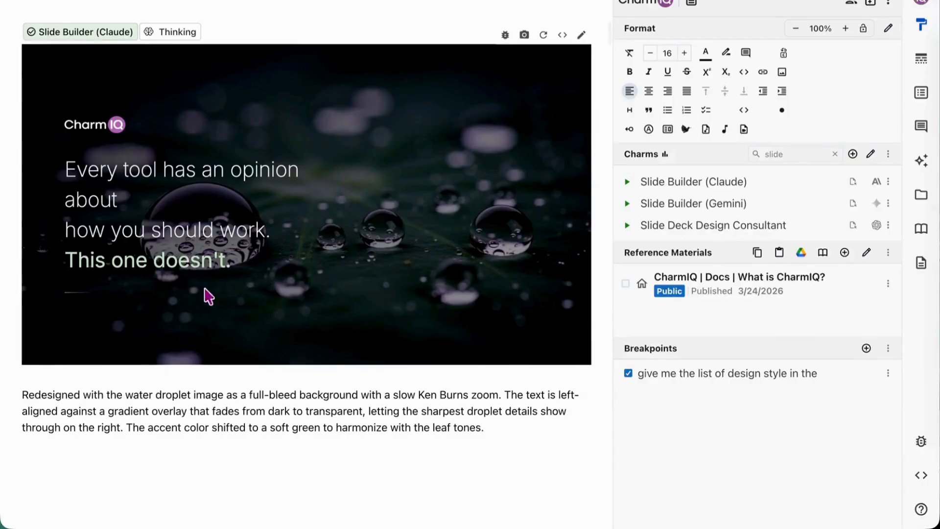
scroll(300, 417, up, 1)
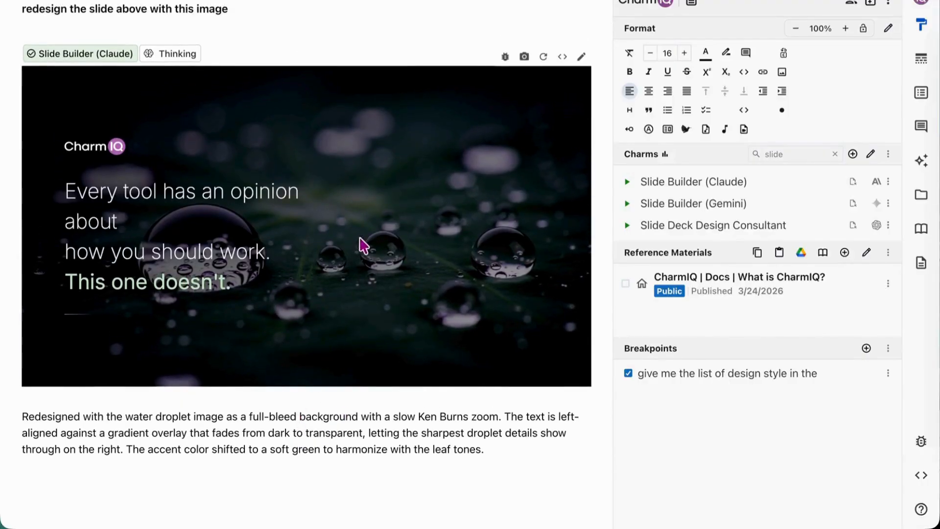
scroll(357, 445, up, 4)
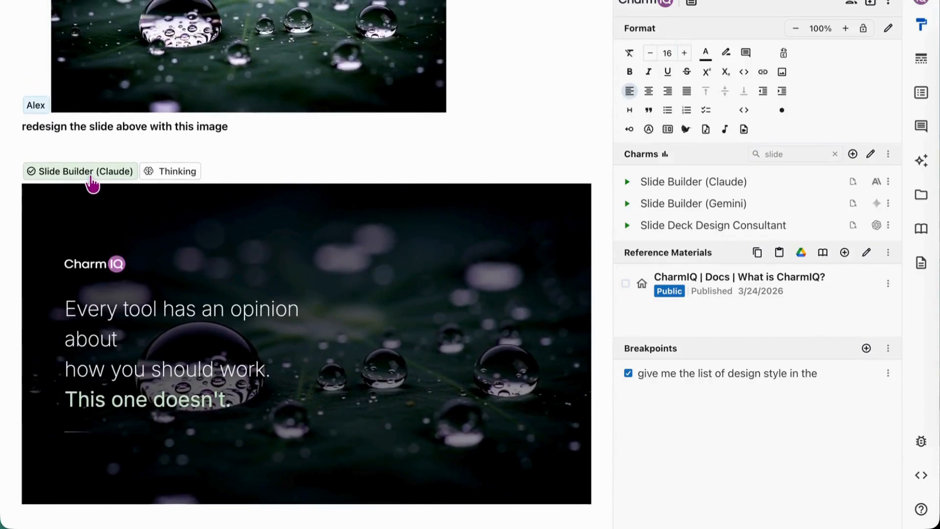
mouse_move(92, 185)
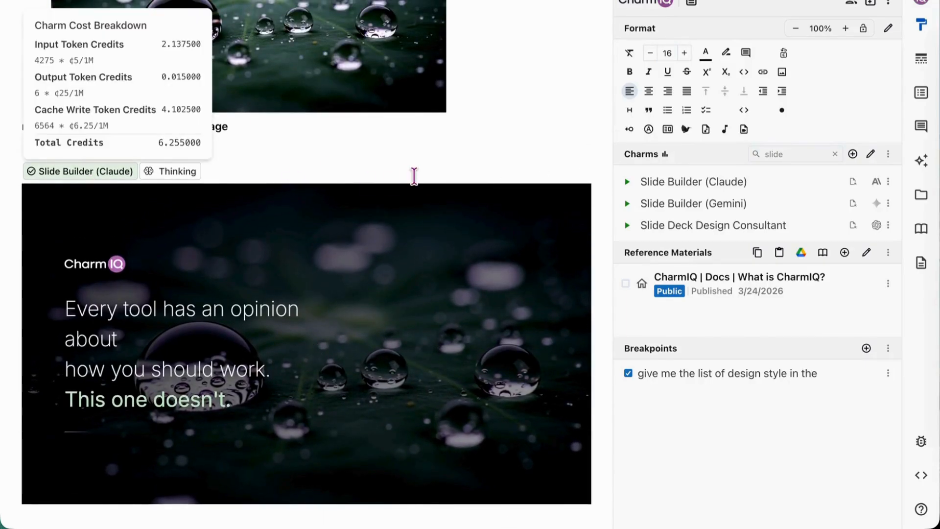
scroll(413, 177, up, 6)
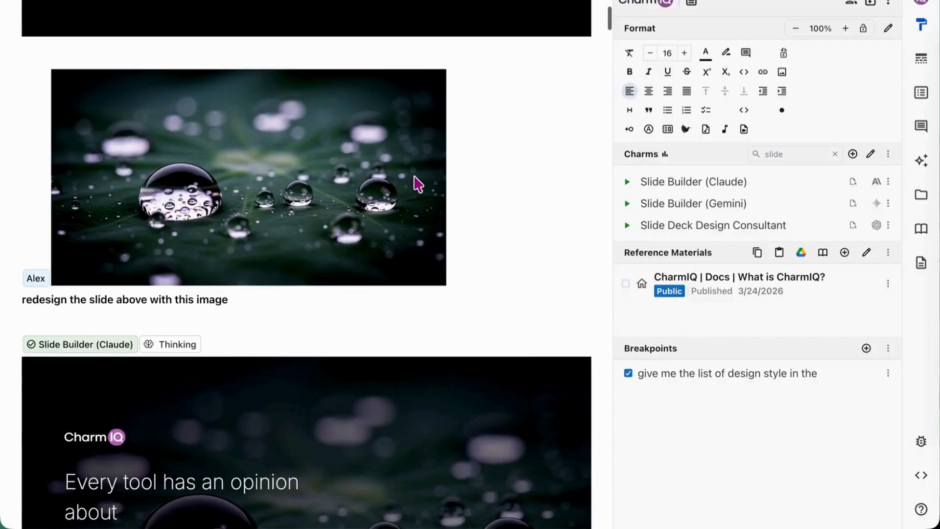
scroll(418, 184, up, 13)
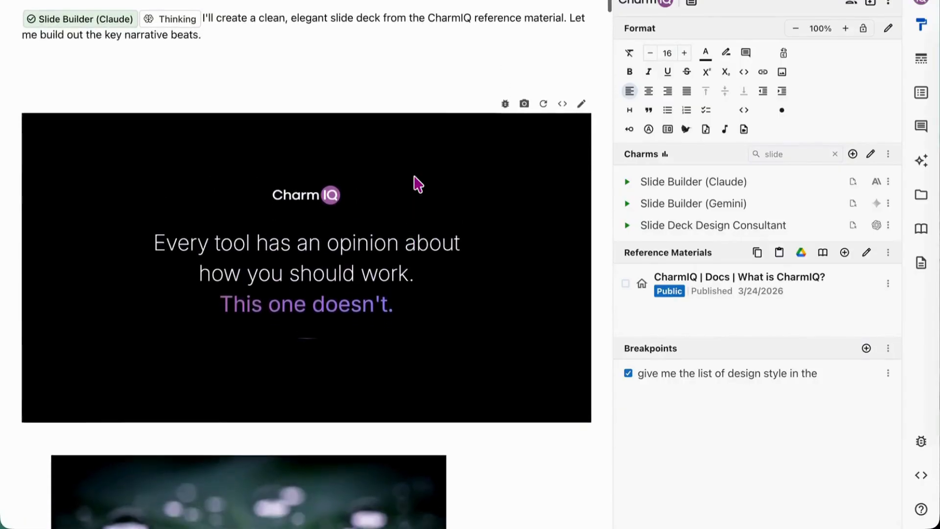
scroll(417, 184, down, 19)
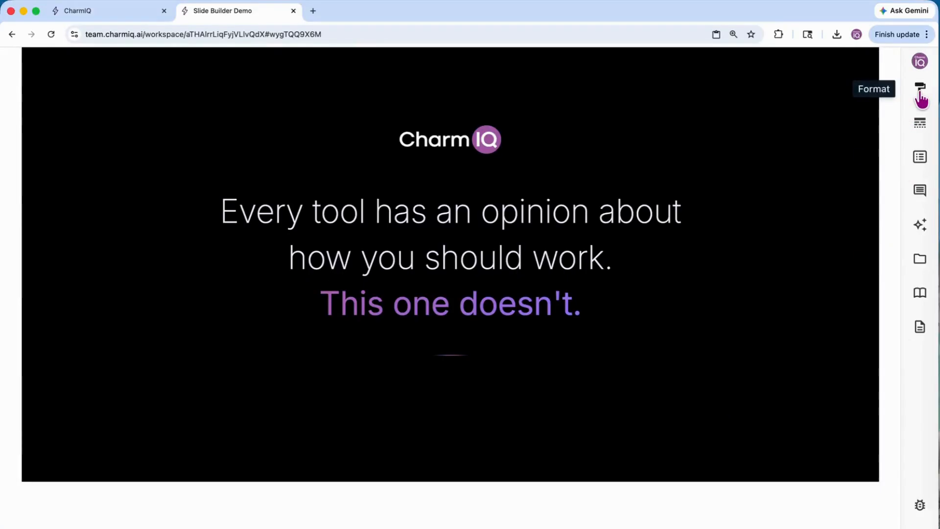
Show the formatting options and insert empty lines below the "AI that participates" slide
click(920, 95)
scroll(485, 504, down, 2)
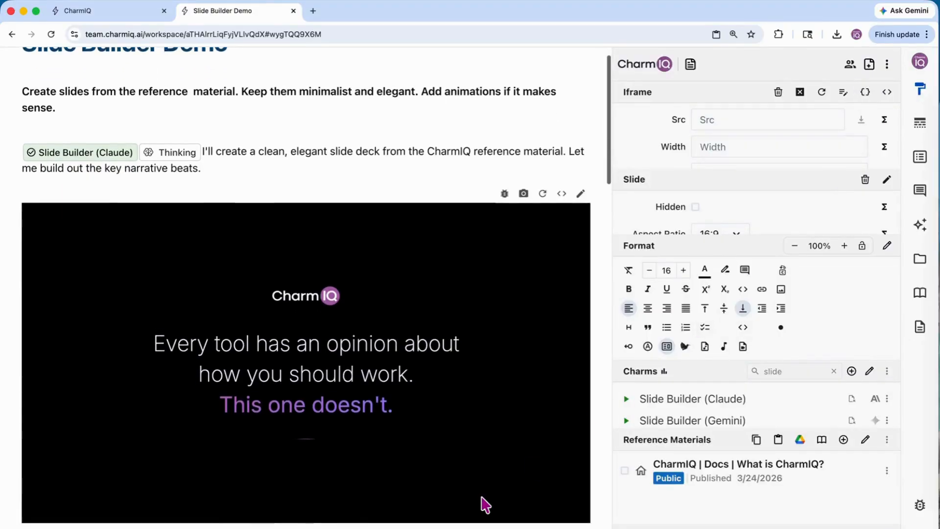
scroll(485, 505, down, 5)
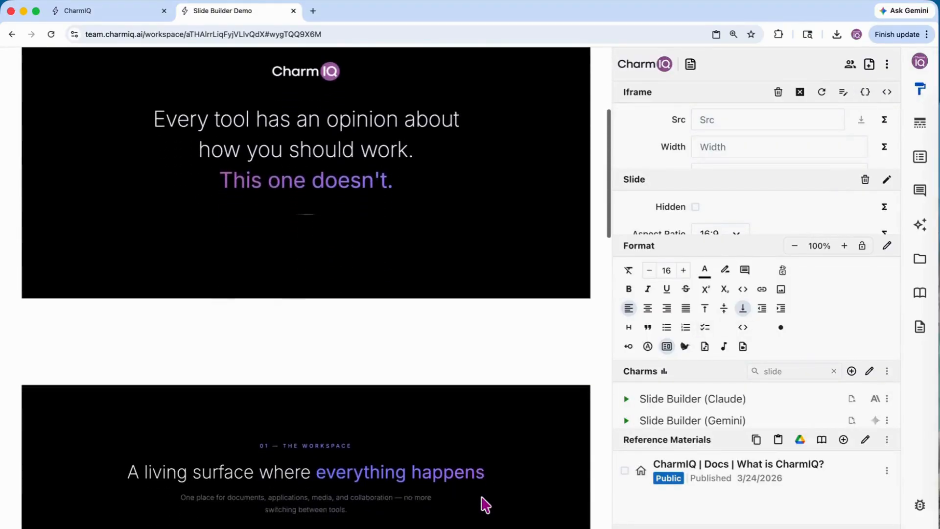
scroll(484, 505, down, 10)
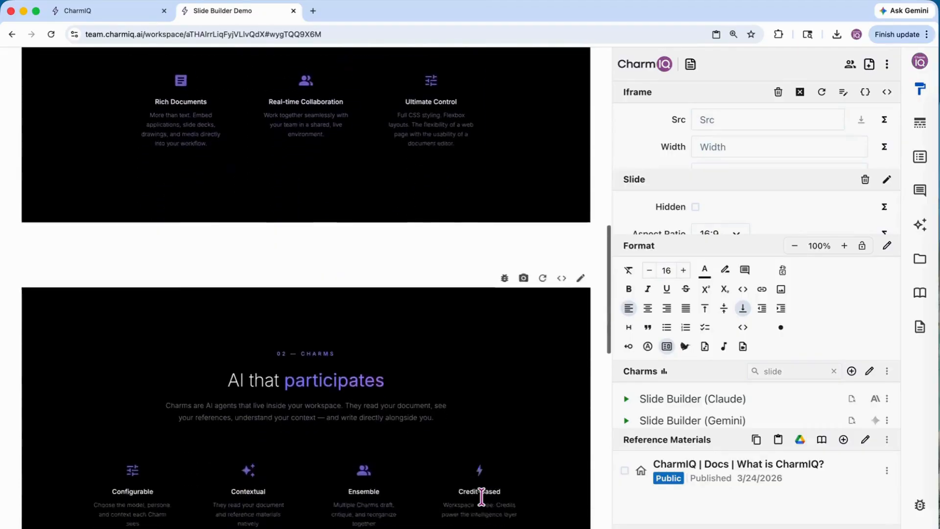
scroll(481, 496, down, 3)
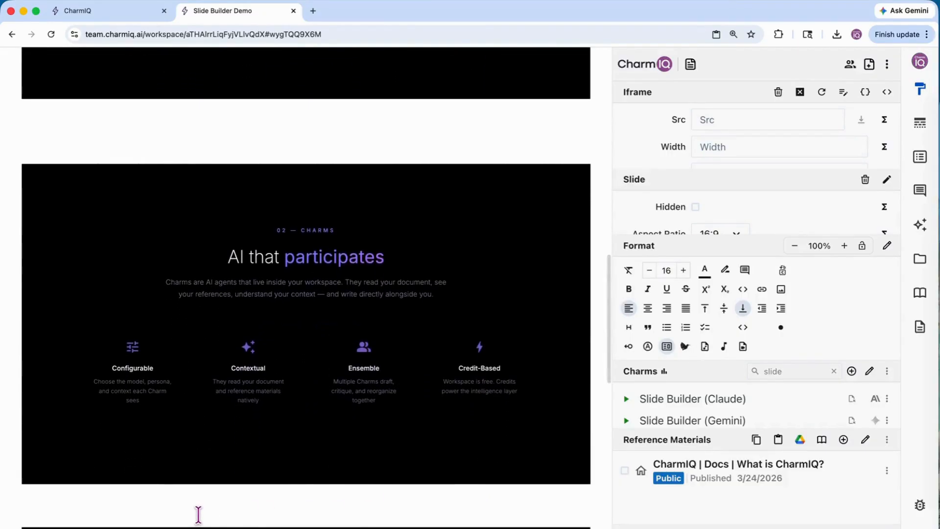
scroll(198, 514, up, 2)
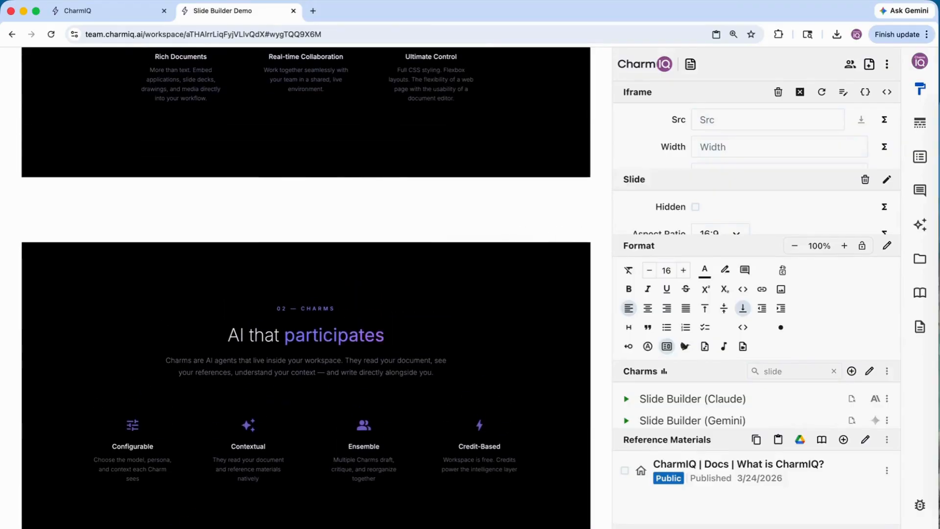
scroll(306, 289, down, 1)
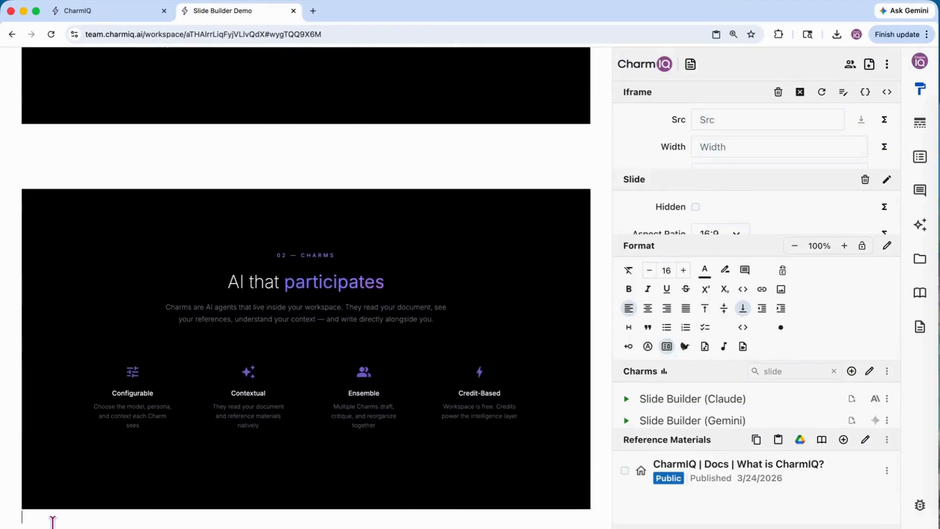
key(Return)
key(Return)
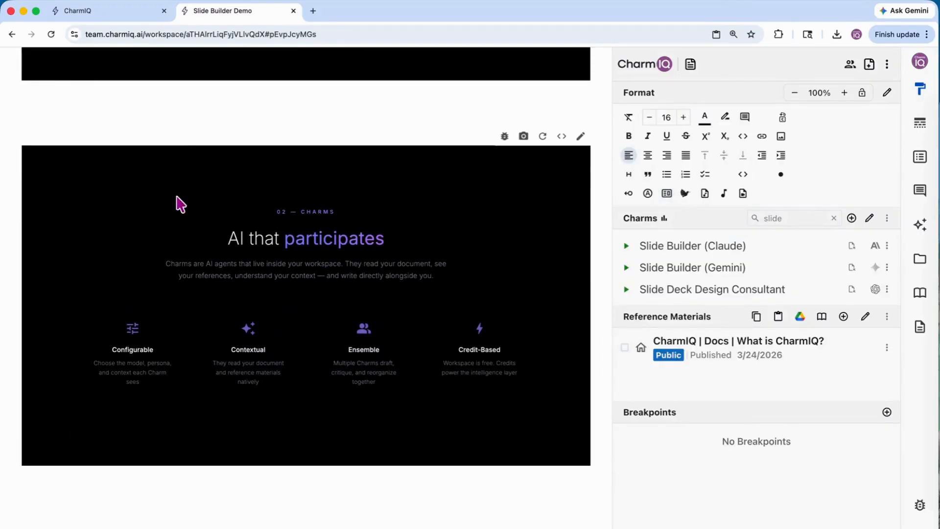
Open the "Slide Master | CharmIQ" workspace from the workspaces list and look through its slide layouts
click(134, 13)
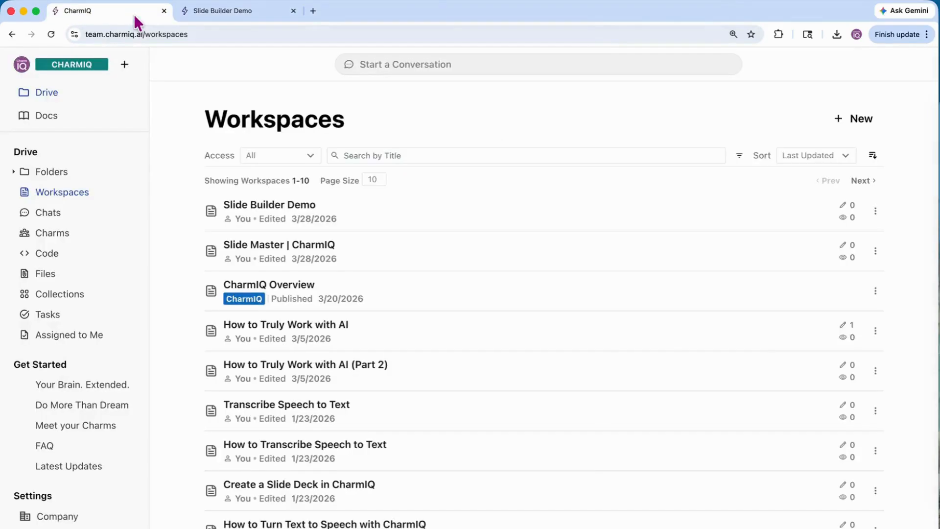
click(258, 248)
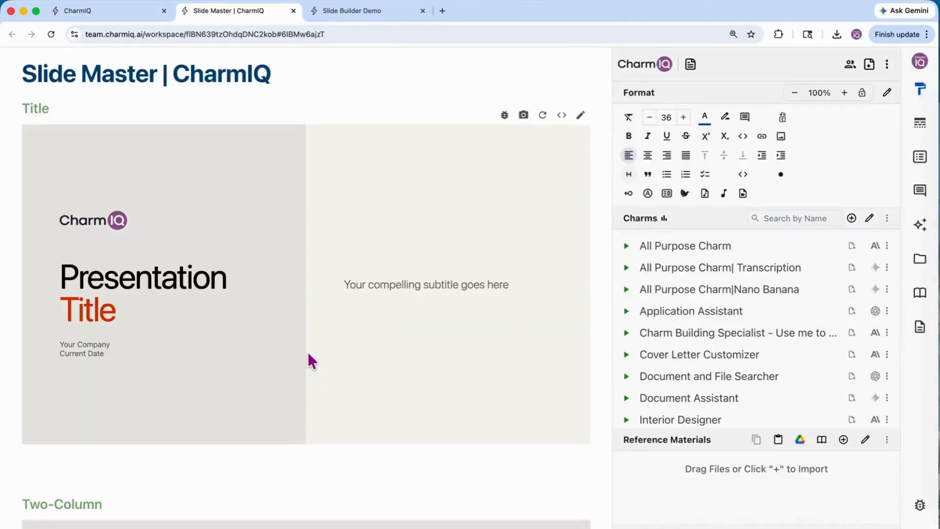
scroll(307, 351, down, 10)
scroll(308, 352, up, 10)
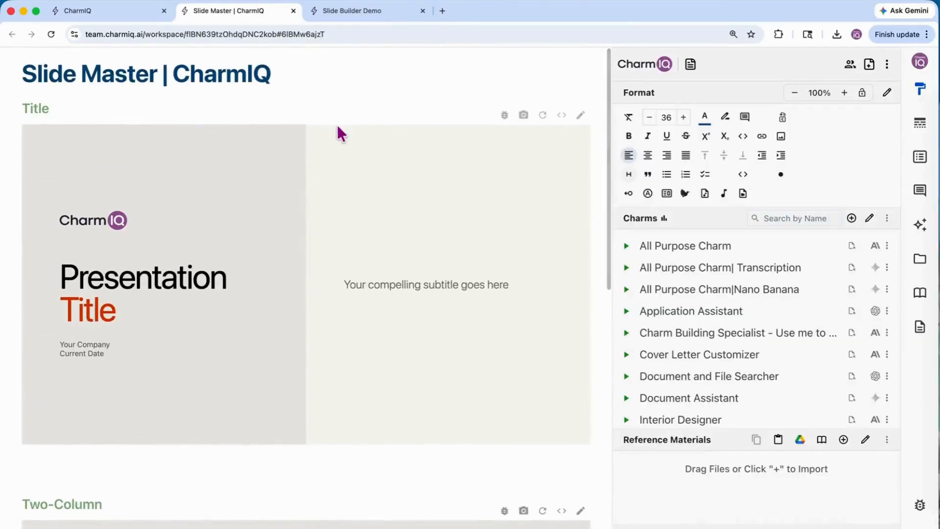
Add the "Slide Master | CharmIQ" workspace to the reference materials of the Slide Builder Demo
click(366, 13)
click(843, 317)
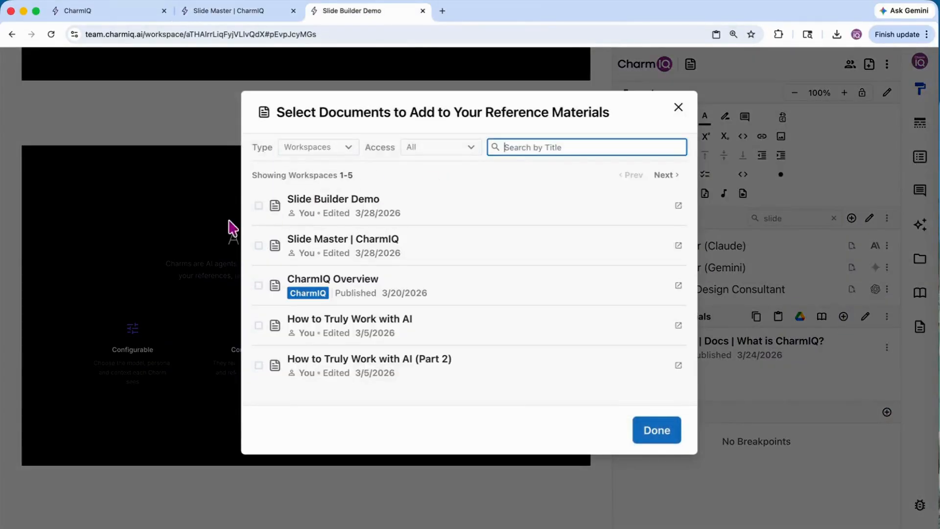
click(258, 245)
click(648, 437)
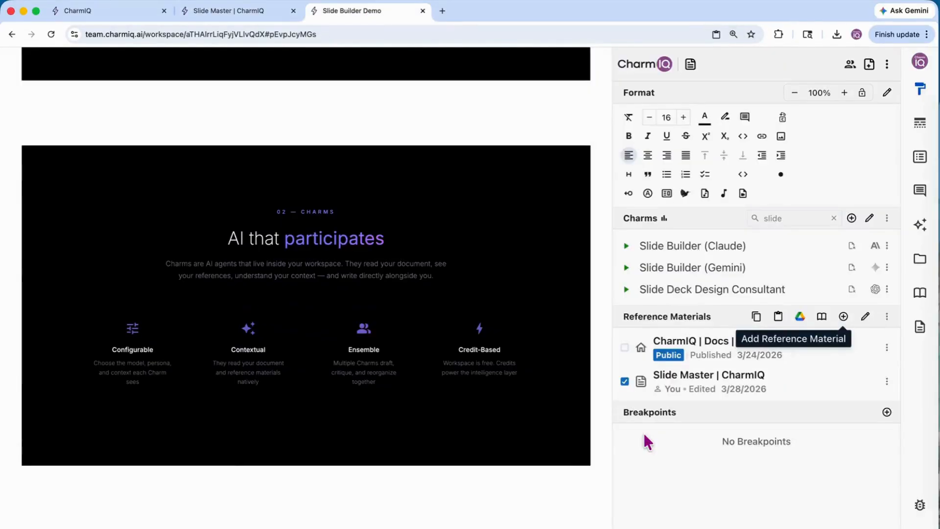
Below the "AI that participates" slide, ask Slide Builder (Claude) to "update the 3 slides above to match the slide master in the reference material"
click(43, 502)
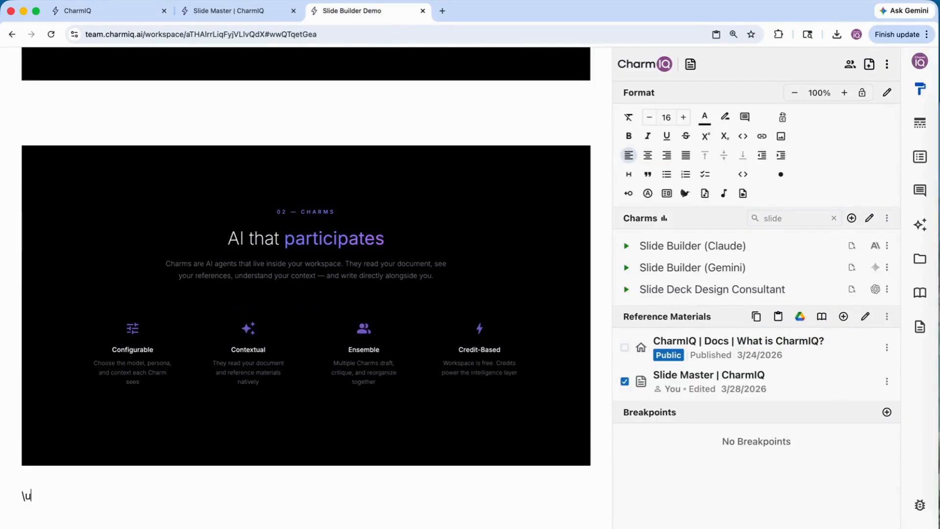
text(\u)
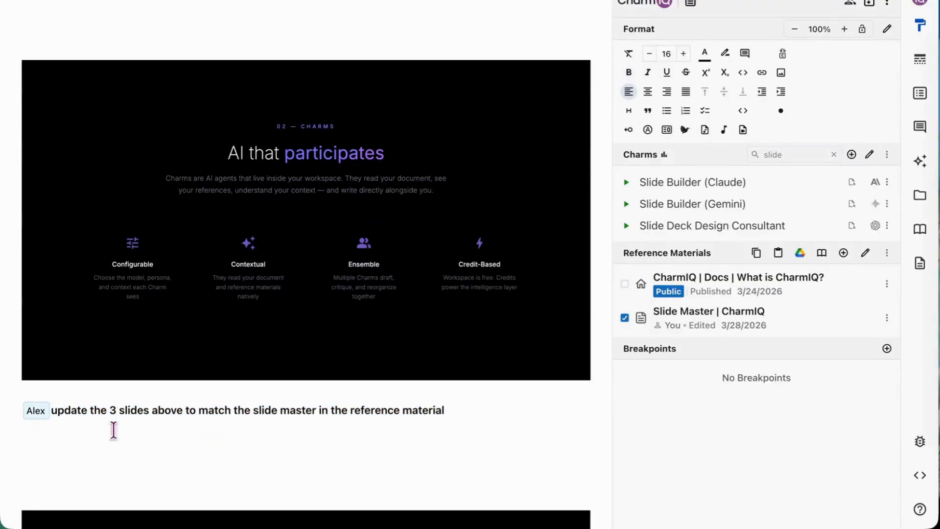
text(@clau)
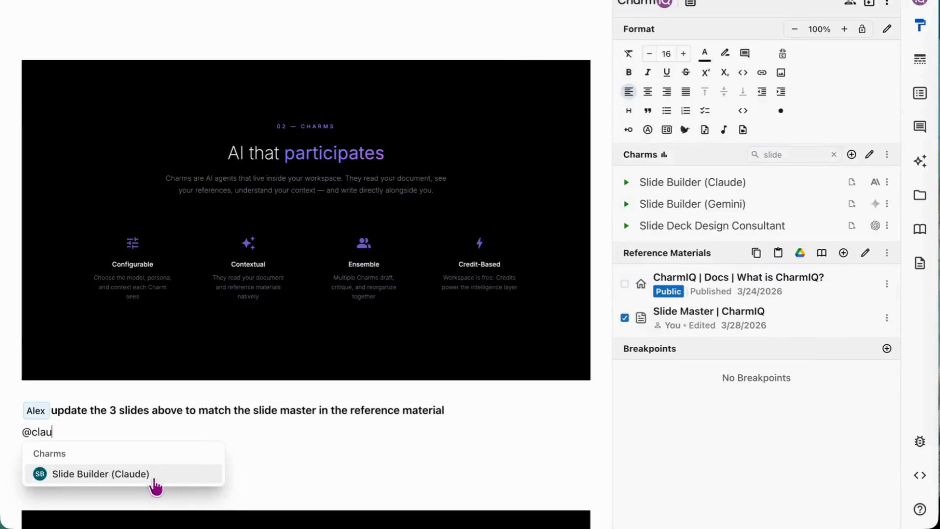
click(153, 479)
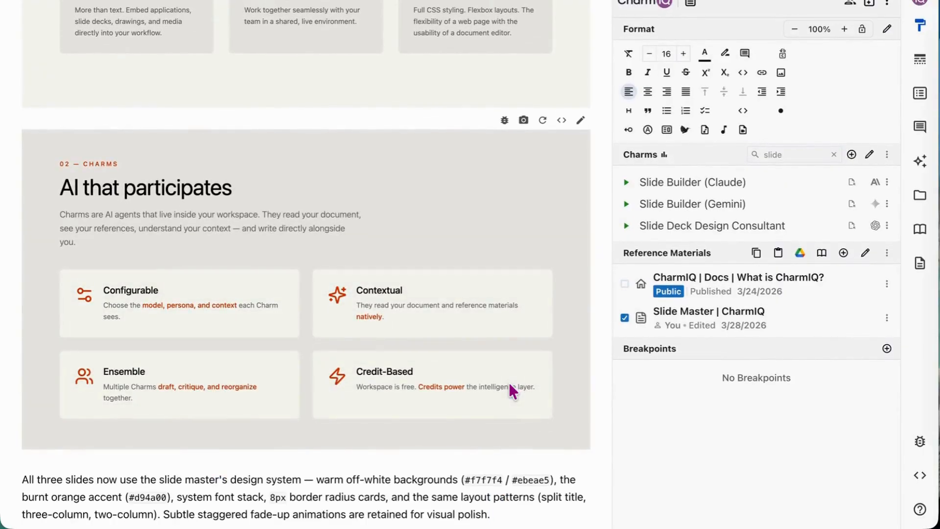
Examine the three restyled slides and compare them with the original dark slides above the request
scroll(512, 392, up, 15)
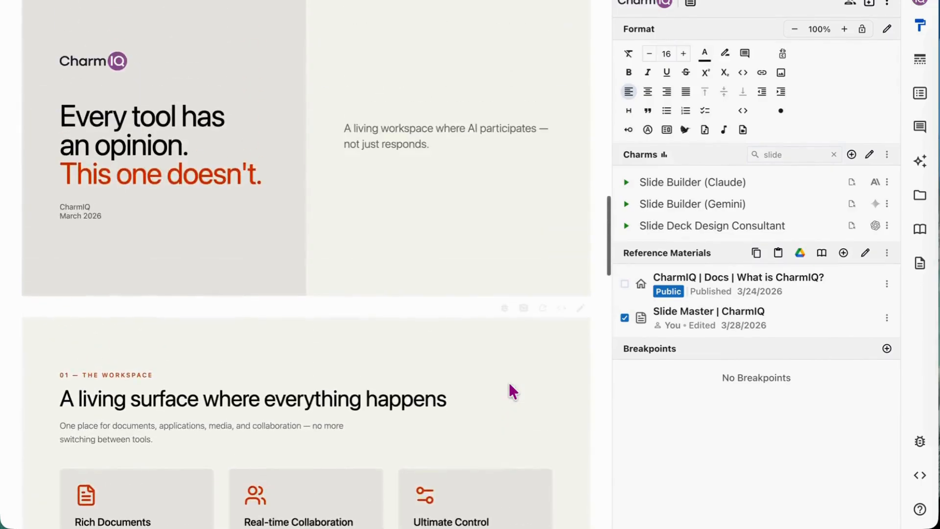
scroll(510, 383, up, 10)
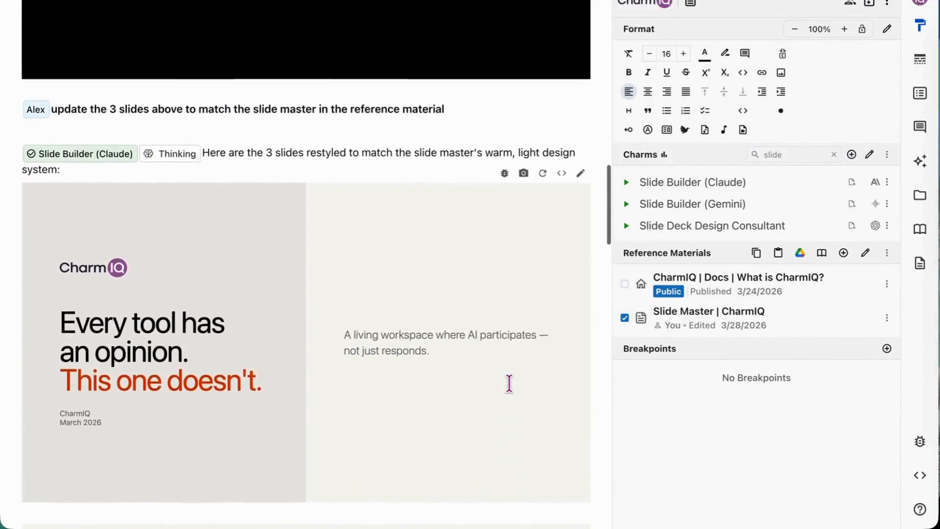
scroll(509, 383, up, 10)
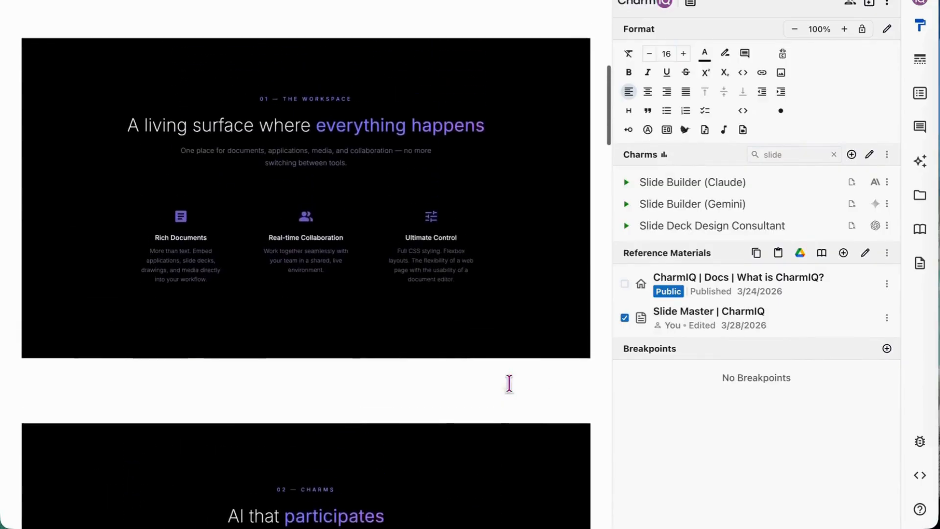
scroll(511, 390, up, 5)
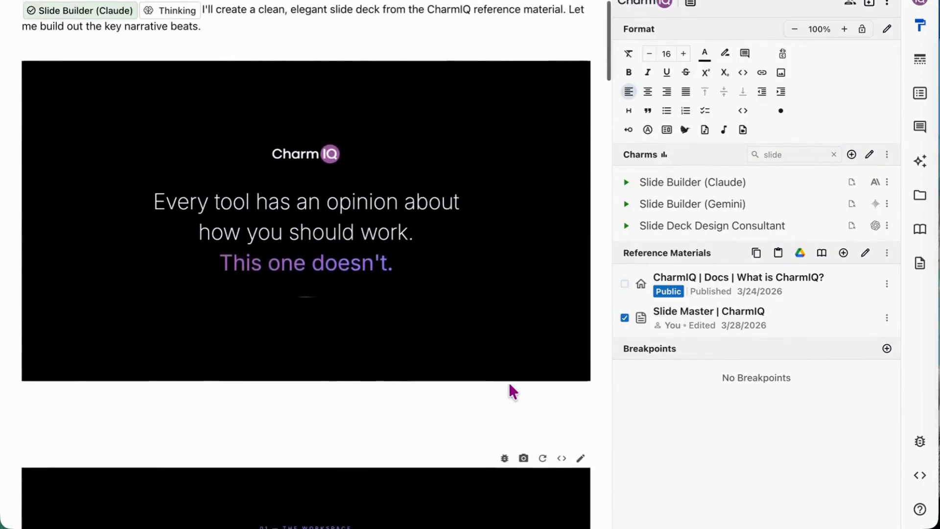
scroll(512, 390, down, 6)
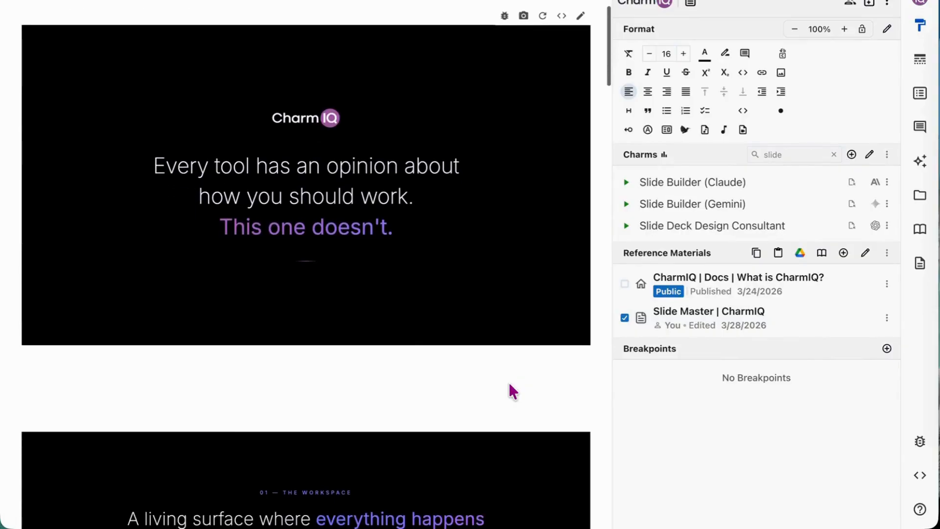
scroll(511, 390, down, 15)
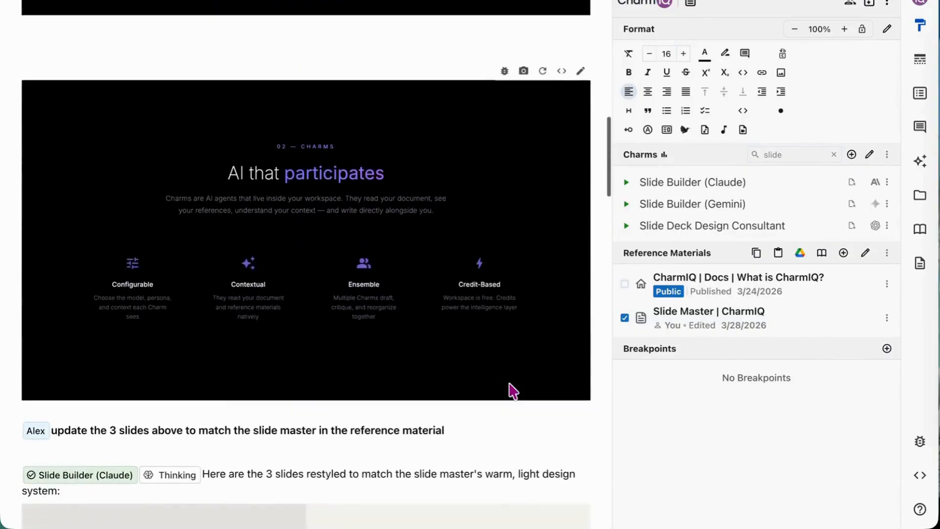
scroll(512, 390, down, 4)
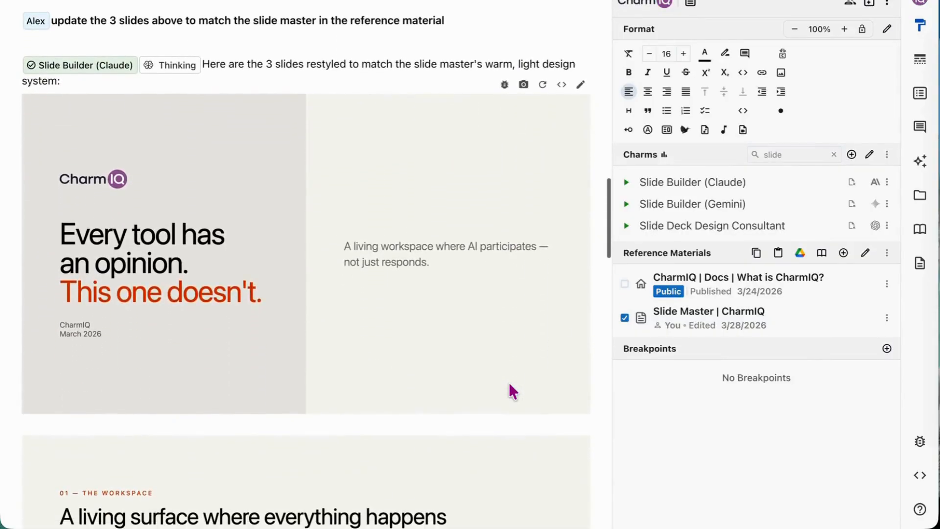
scroll(512, 390, down, 5)
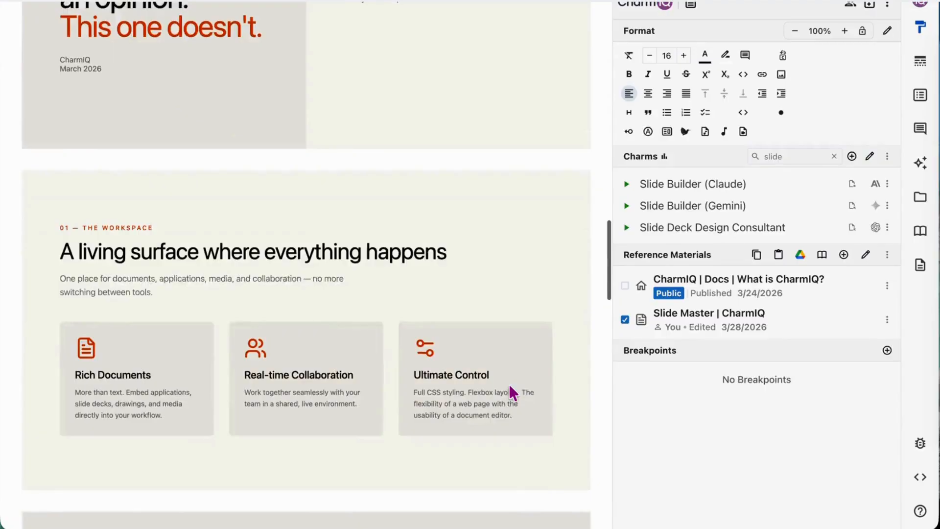
scroll(513, 391, down, 5)
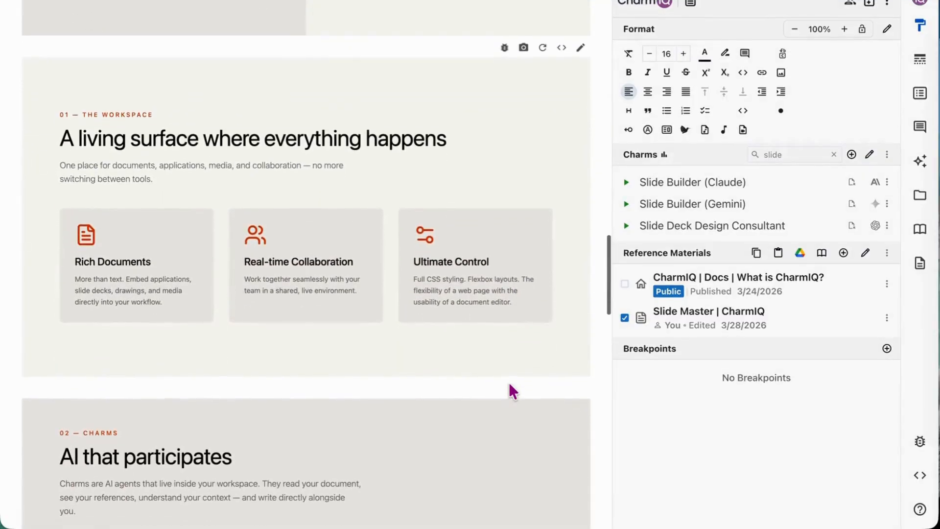
scroll(513, 392, down, 5)
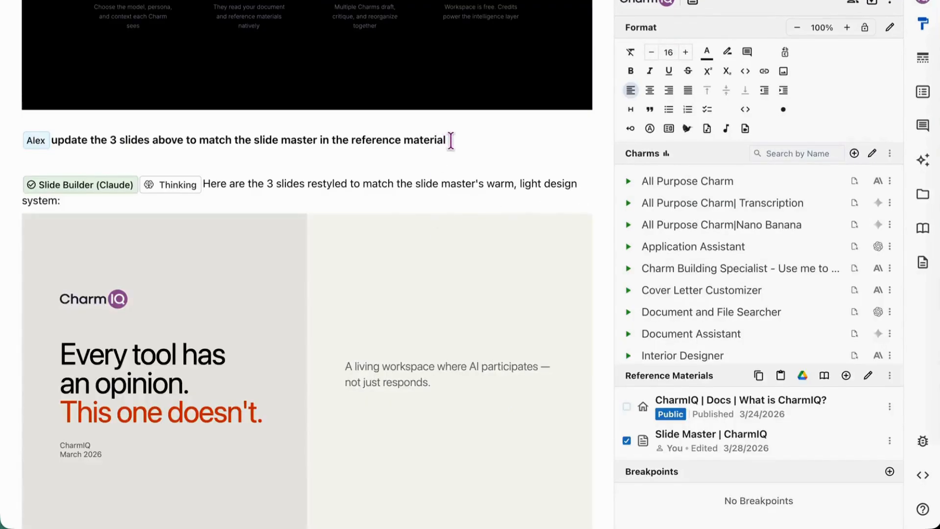
Copy the three-slide update request and insert a breakpoint on the empty line below the summary of the restyled slides
drag(451, 140, 69, 143)
scroll(190, 284, down, 20)
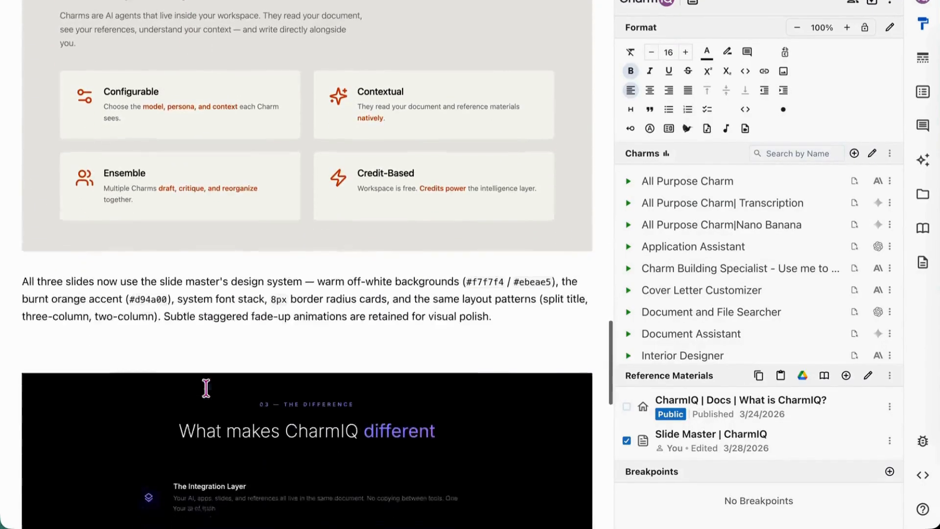
click(53, 306)
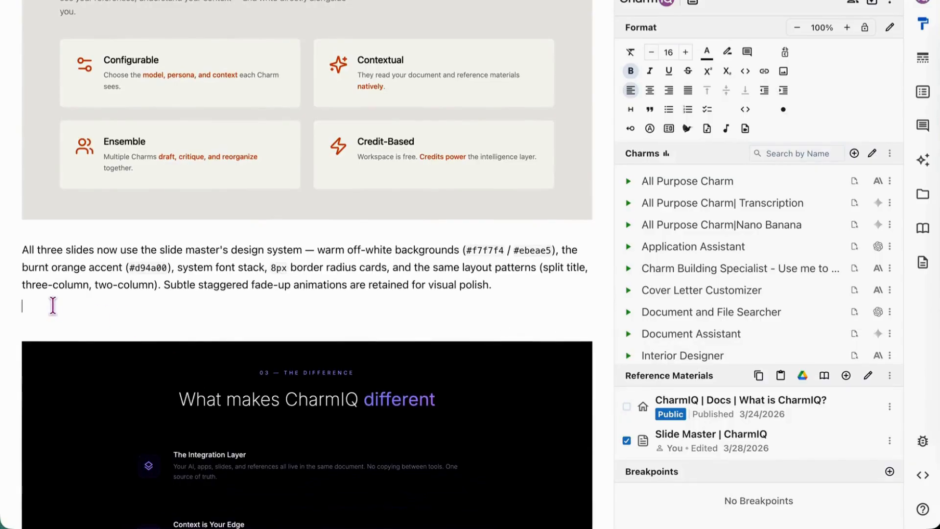
scroll(419, 420, down, 5)
click(889, 471)
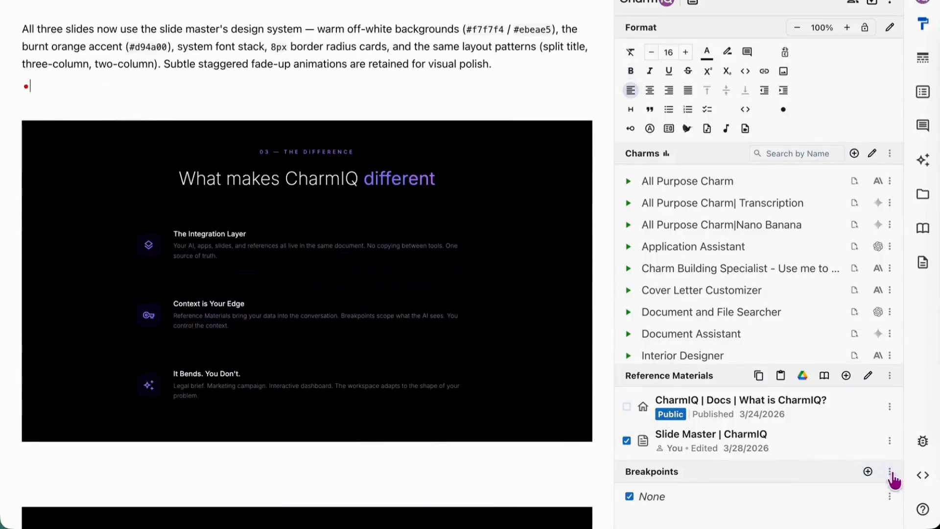
Replace the old request below the "Not a workflow." slide with "update the 2 slides above to match the slide master in the reference material"
scroll(417, 246, down, 1)
scroll(417, 246, down, 8)
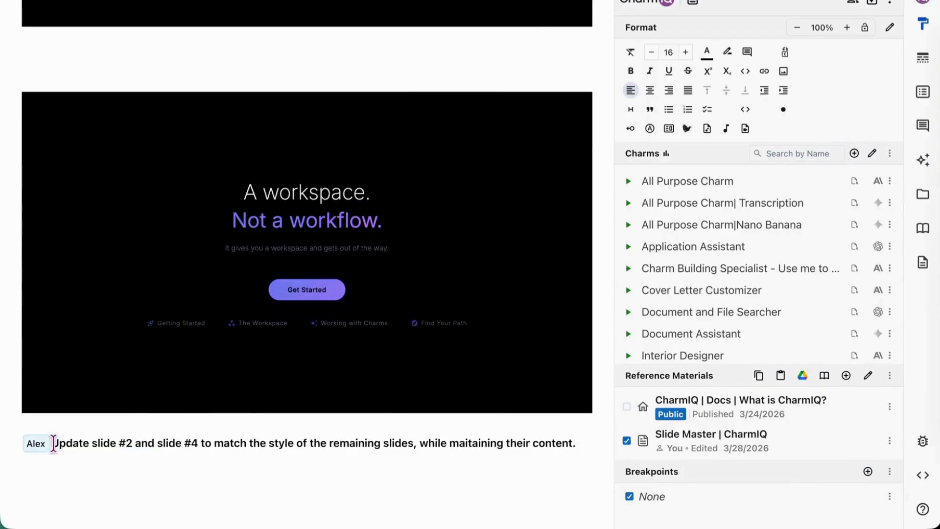
drag(53, 443, 576, 443)
key(BackSpace)
text(update the 4 slides above to match the slide master in the reference material)
click(116, 443)
key(BackSpace)
text(2)
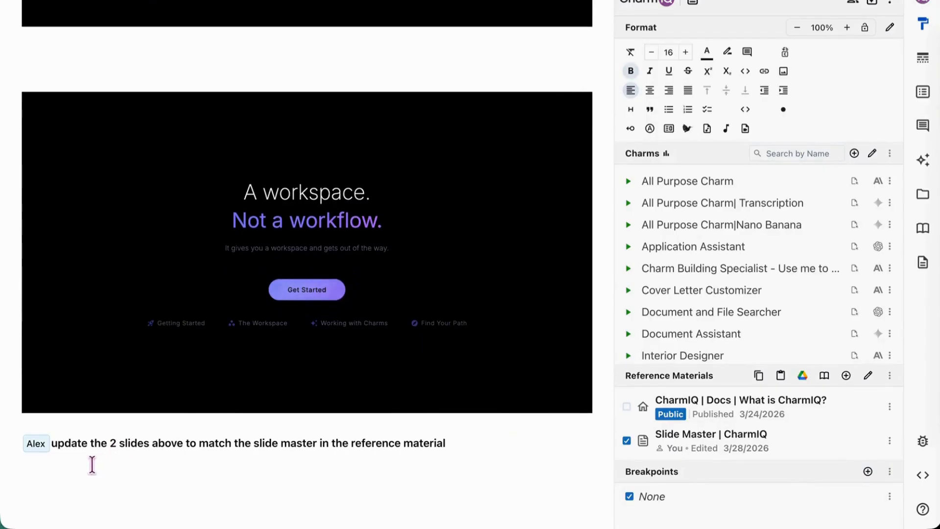
Call Slide Builder (Claude) below the two-slide update request to run it
click(60, 473)
text(@cla)
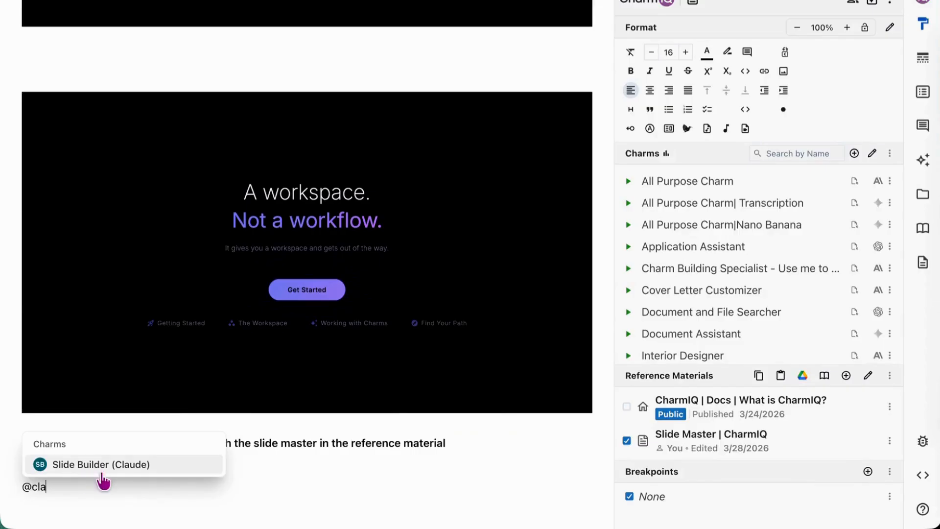
click(102, 468)
scroll(79, 405, down, 2)
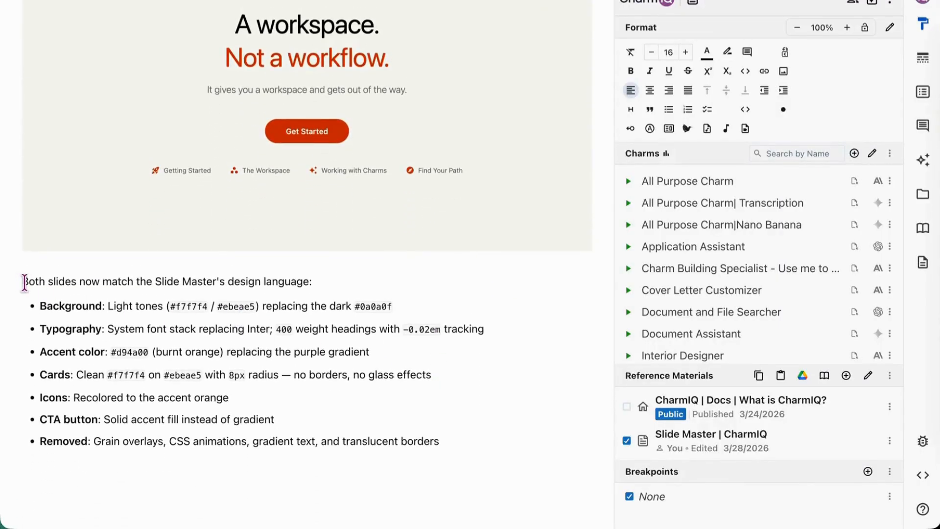
Delete the breakpoint, the original dark "What makes CharmIQ different" and "Not a workflow." slides, and the two-slide update request
scroll(93, 289, up, 15)
drag(489, 309, 54, 294)
right_click(456, 268)
click(262, 359)
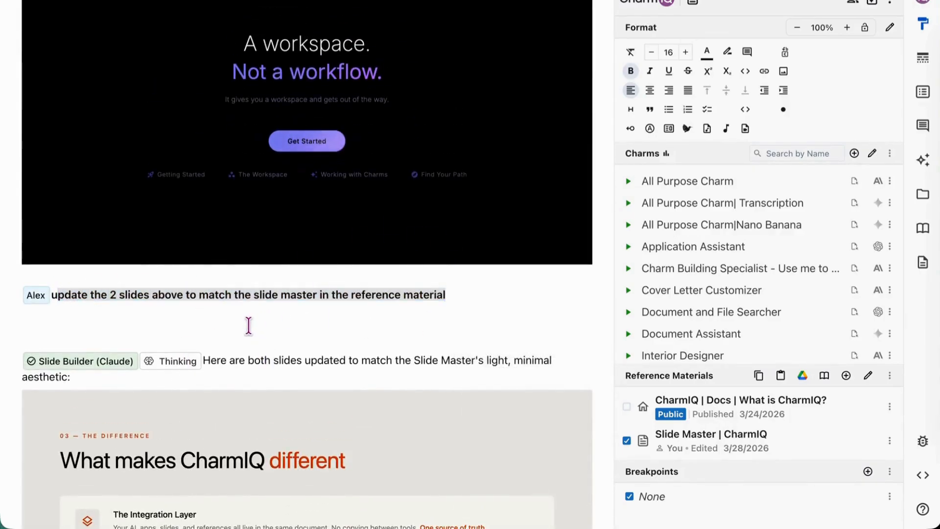
scroll(247, 325, up, 5)
drag(55, 157, 51, 503)
key(BackSpace)
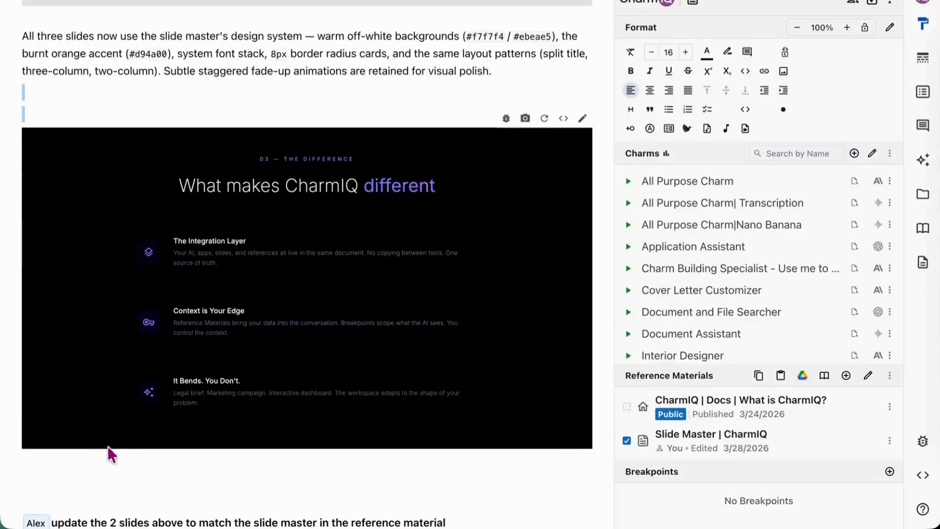
key(BackSpace)
scroll(356, 416, down, 3)
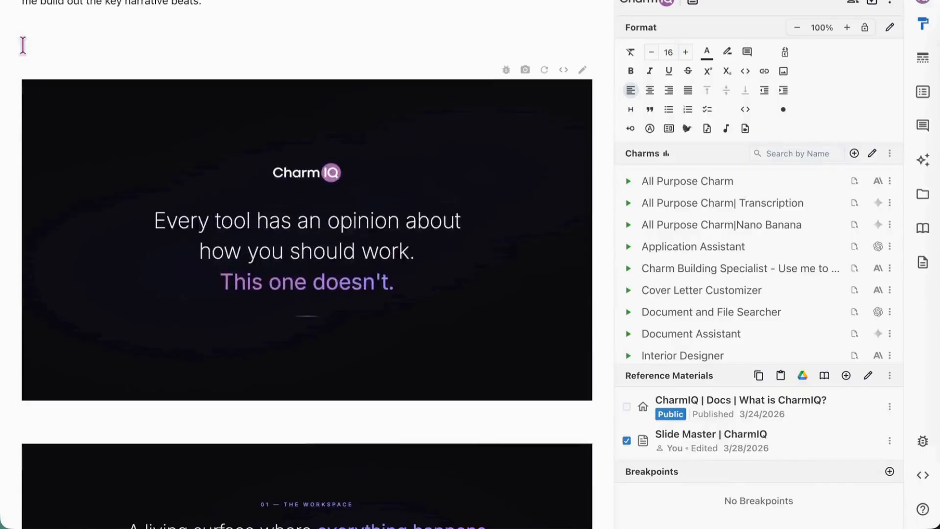
Delete the first three original dark slides and the three-slide update request above the restyled deck
key(Delete)
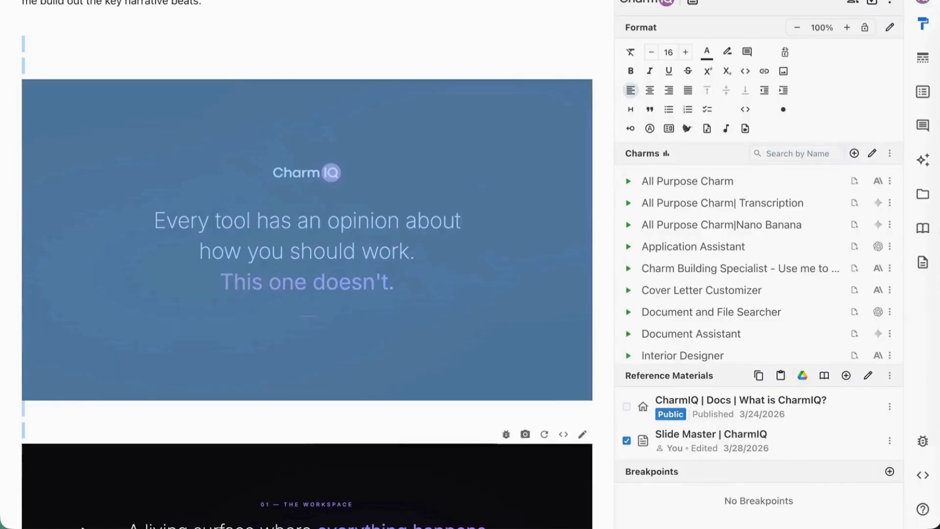
key(Delete)
key(Delete)
key(Delete)
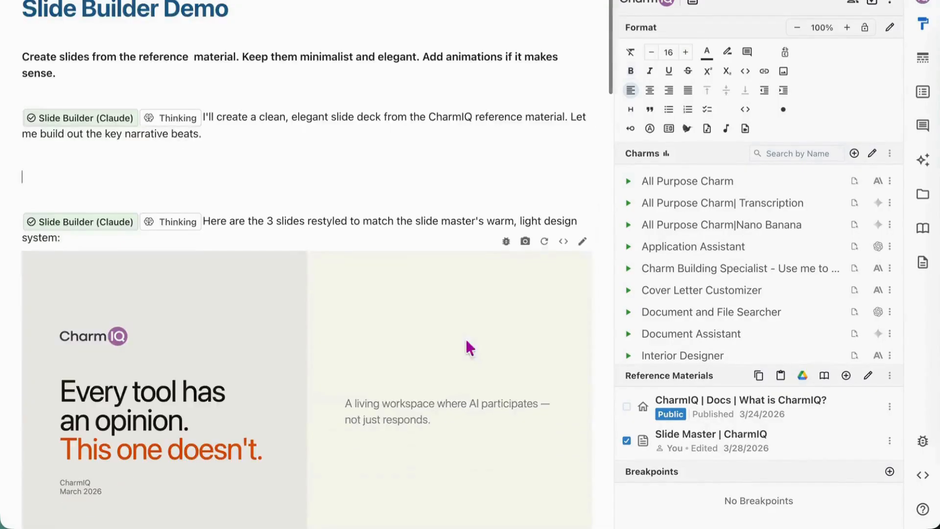
triple_click(14, 220)
key(Delete)
Open the document outline and switch it from headings to Slides
scroll(237, 318, down, 15)
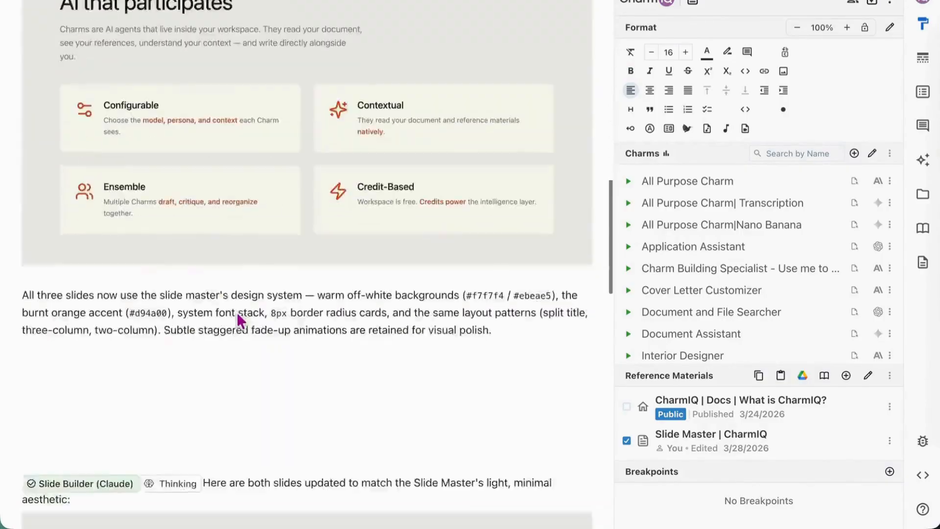
scroll(237, 311, up, 5)
click(922, 91)
click(856, 26)
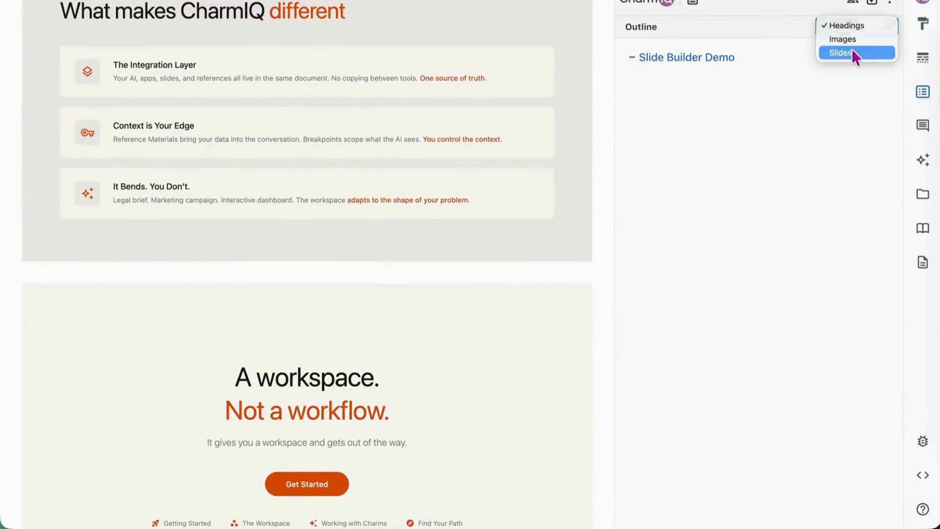
click(850, 49)
Go through the restyled slides using their outline thumbnails, and return to the formatting options
click(816, 129)
click(770, 440)
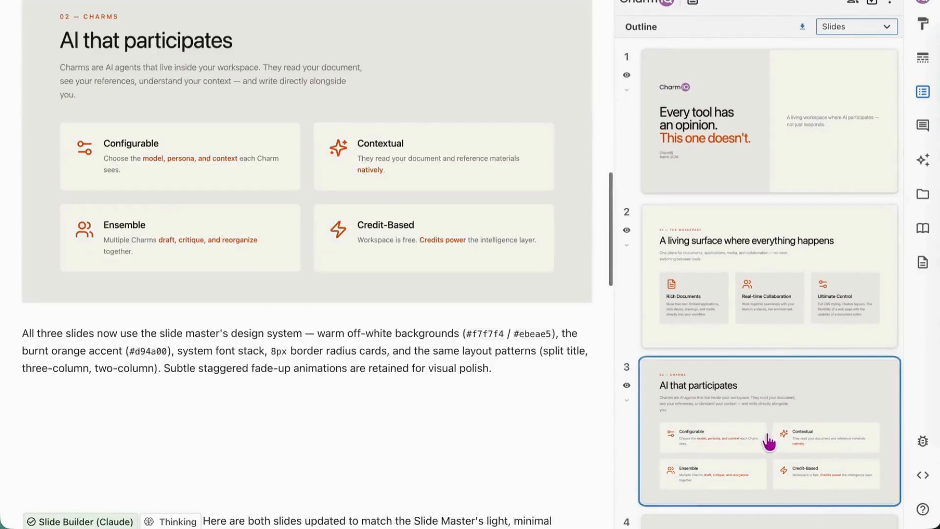
scroll(770, 431, down, 3)
click(770, 430)
scroll(740, 338, up, 3)
click(923, 24)
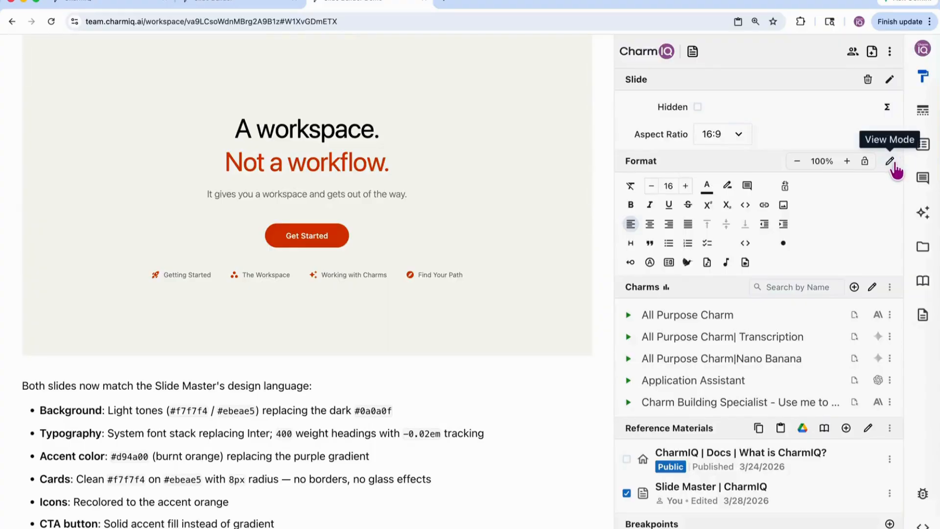
Present the deck in Slideshow mode, advance through to the final "A workspace. Not a workflow." slide, and exit the presentation
click(892, 163)
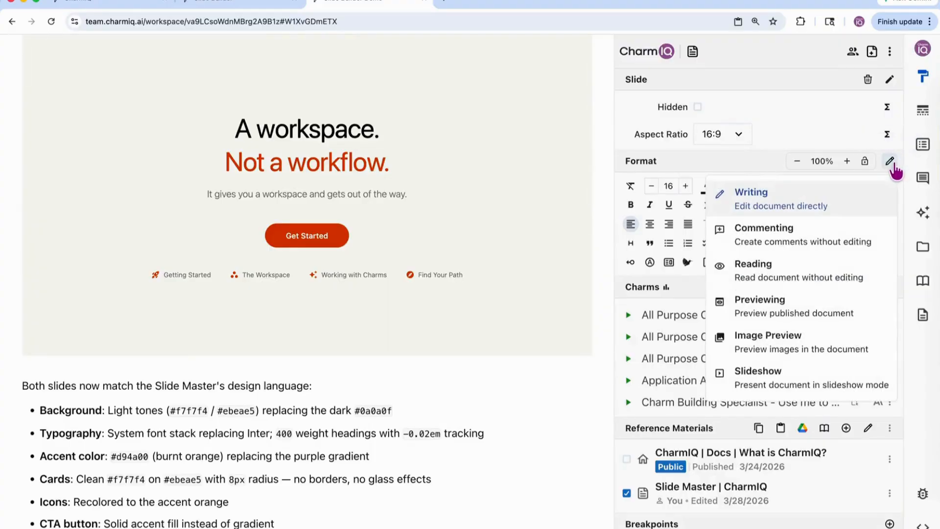
click(747, 377)
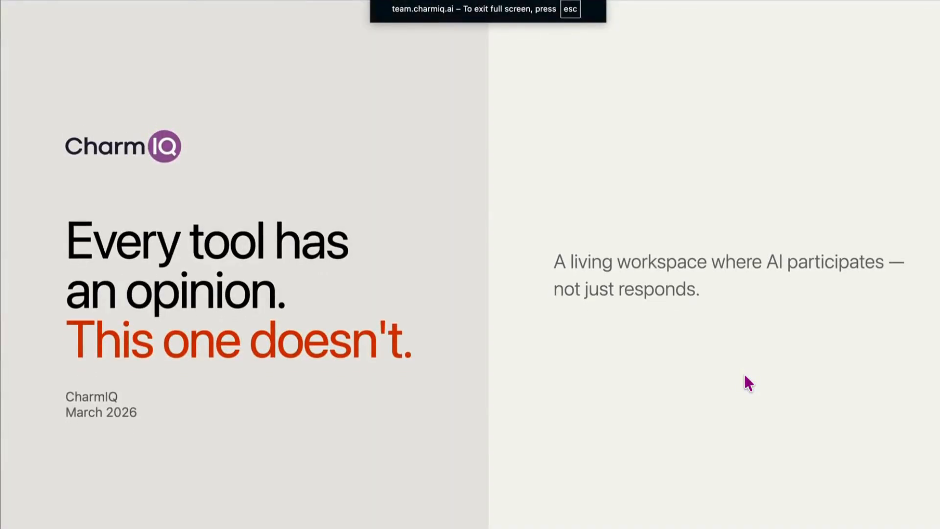
key(Right)
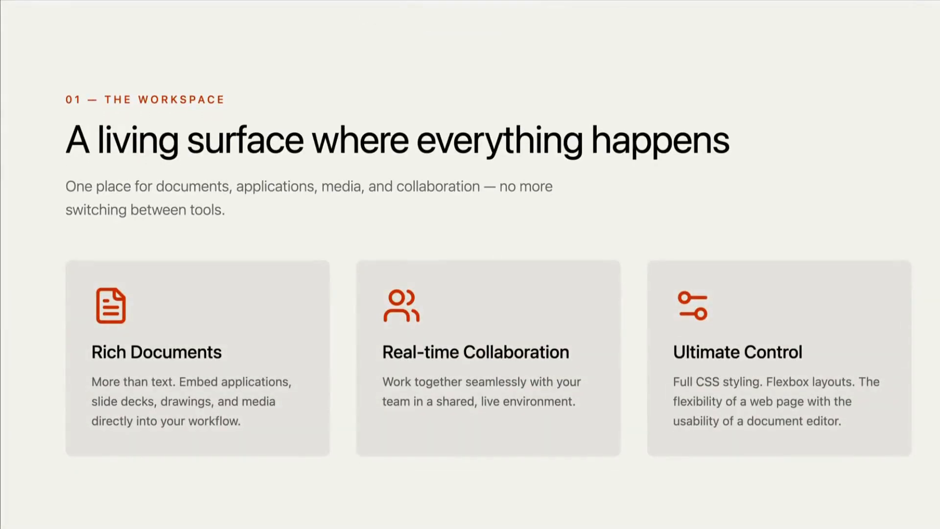
key(Right)
key(Right)
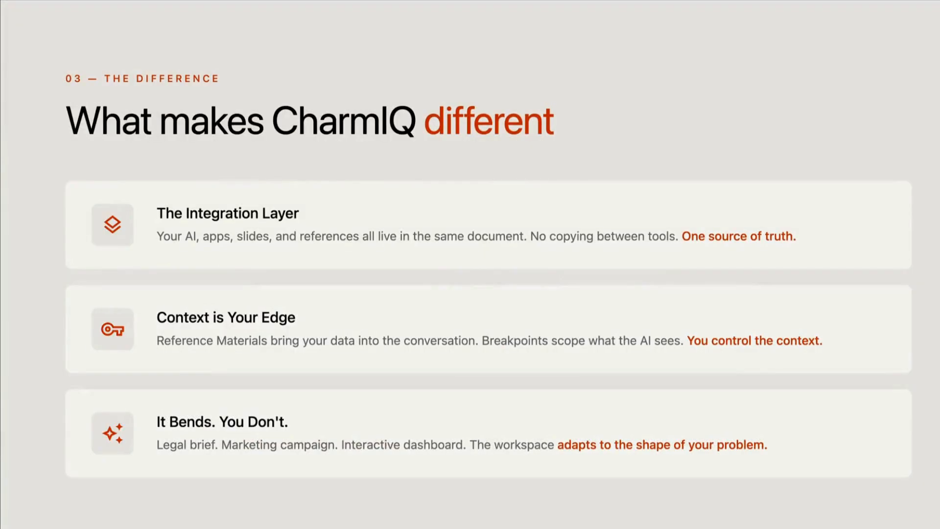
key(Right)
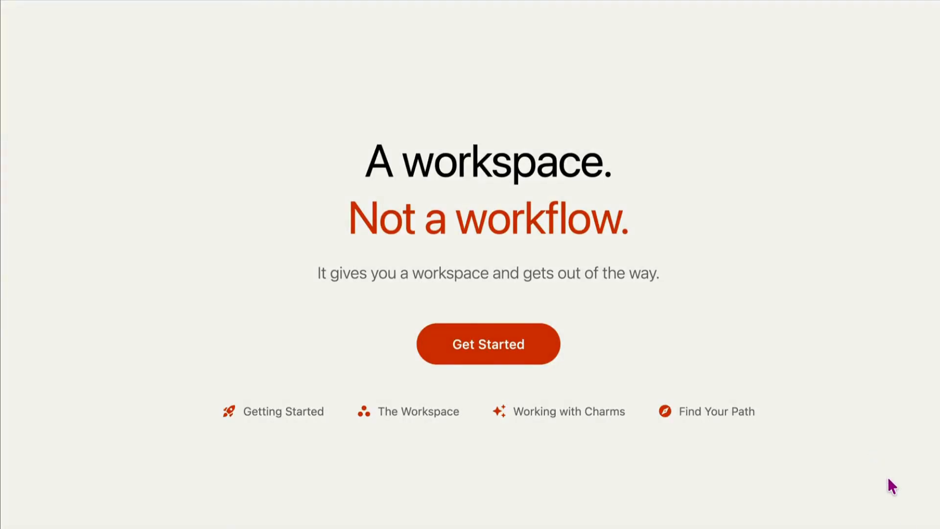
key(Escape)
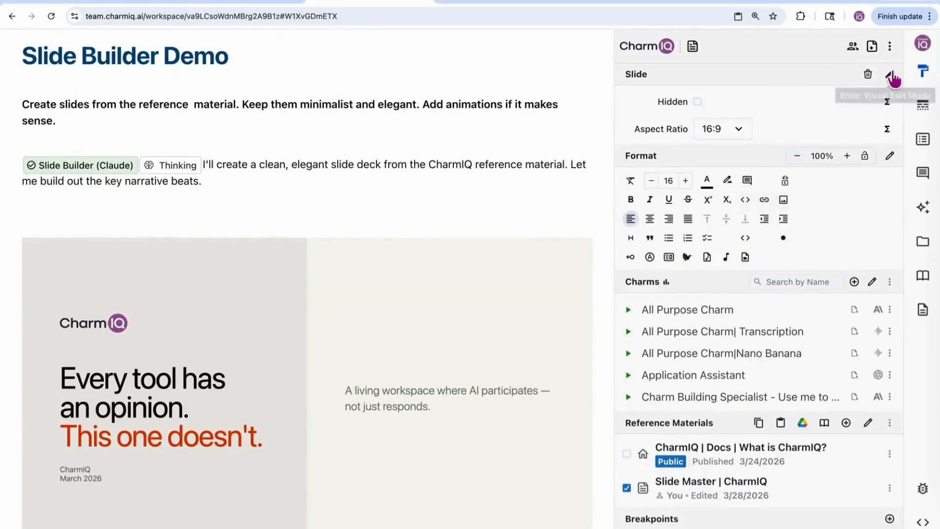
Export all visible slides as a PDF at 80% quality
click(889, 46)
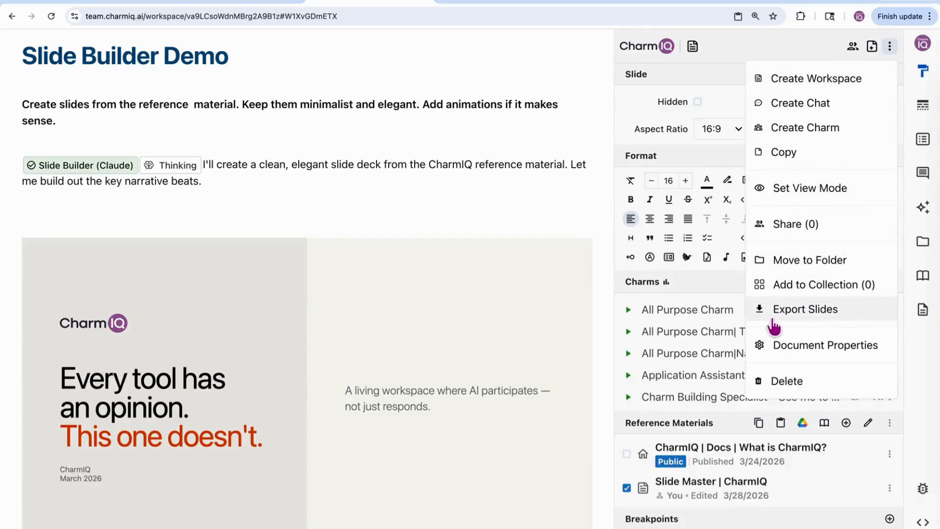
click(791, 312)
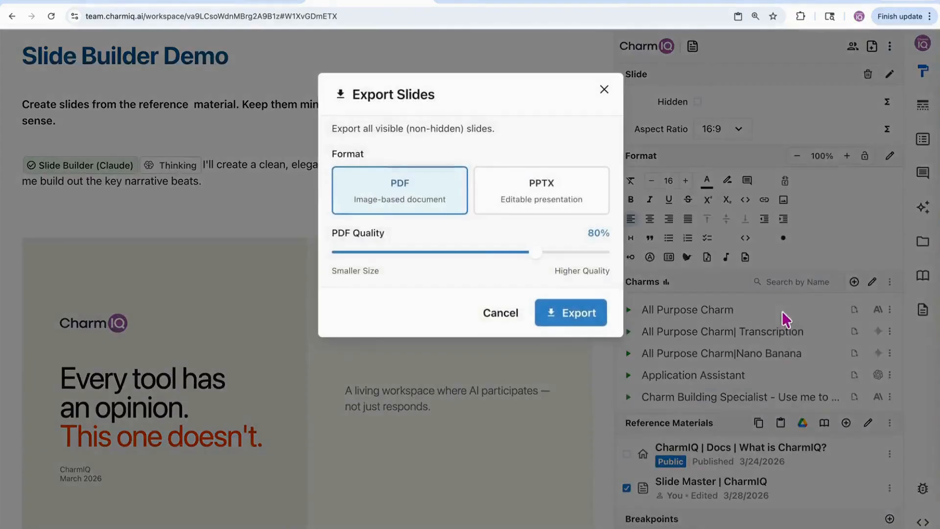
click(564, 313)
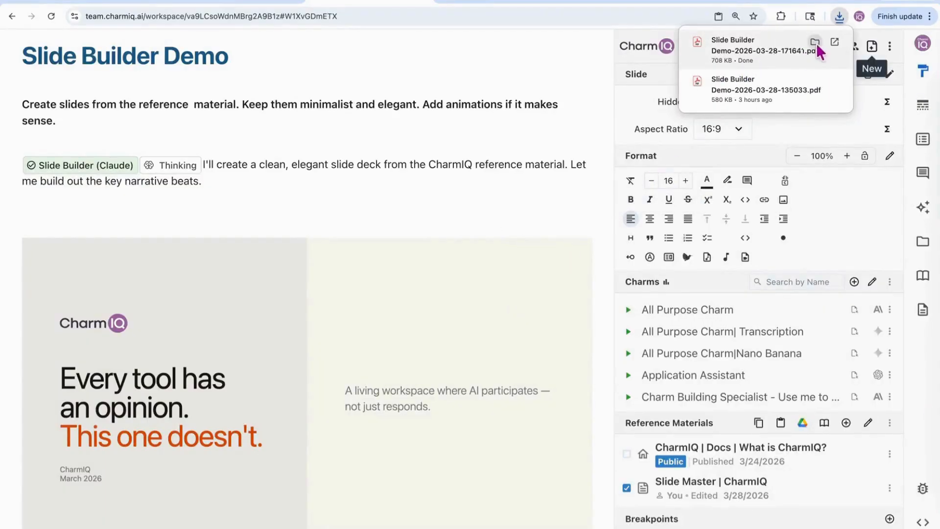
Open the newly downloaded Slide Builder Demo PDF in the browser and look through its pages
click(818, 49)
click(110, 178)
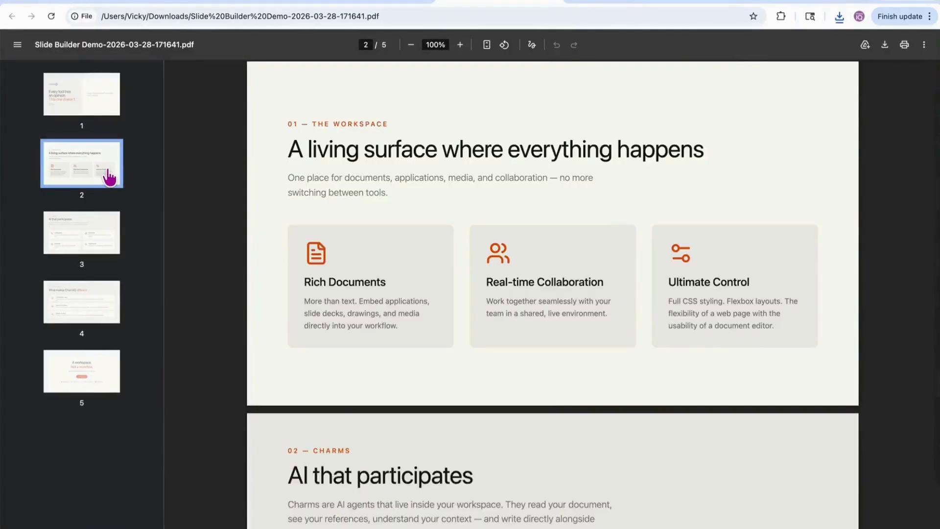
scroll(486, 269, down, 15)
scroll(428, 314, up, 13)
scroll(428, 315, down, 13)
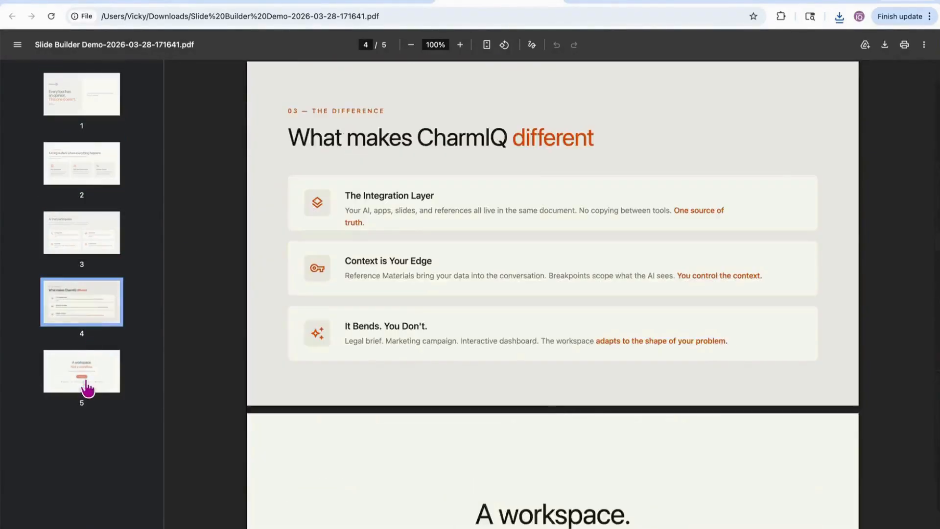